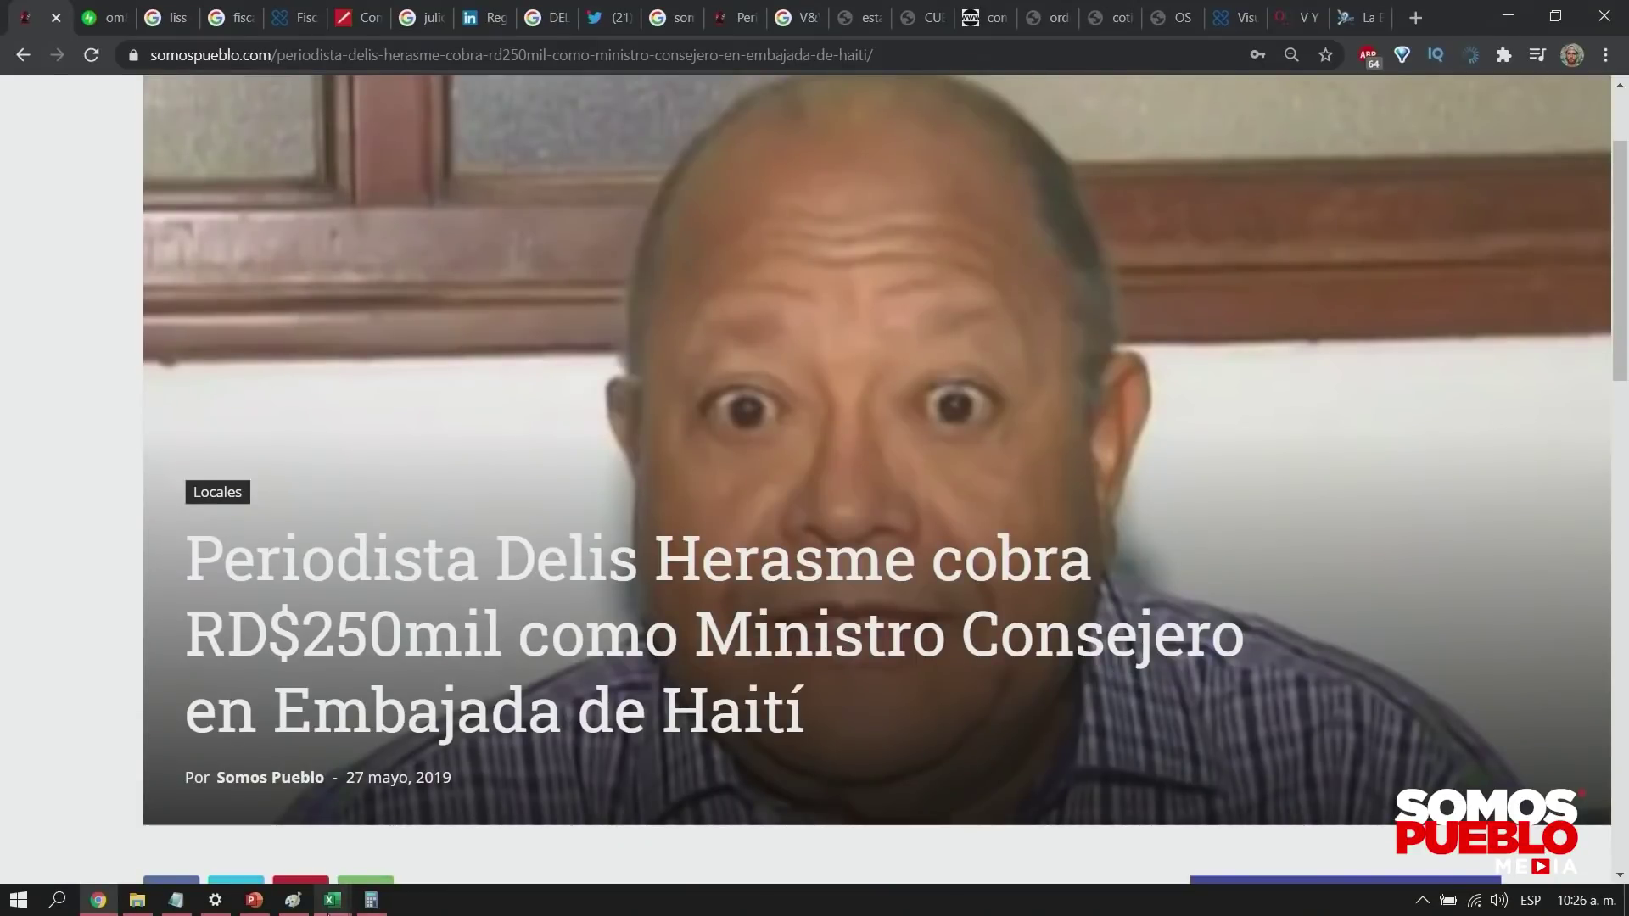
# Step: Switch to the Excel workbook NOMINA EN EXCEL SERVICIO EXTERIOR MIREX ENERO 2021 and review highlighted row 401 across to column E
pyautogui.click(331, 902)
pyautogui.click(176, 831)
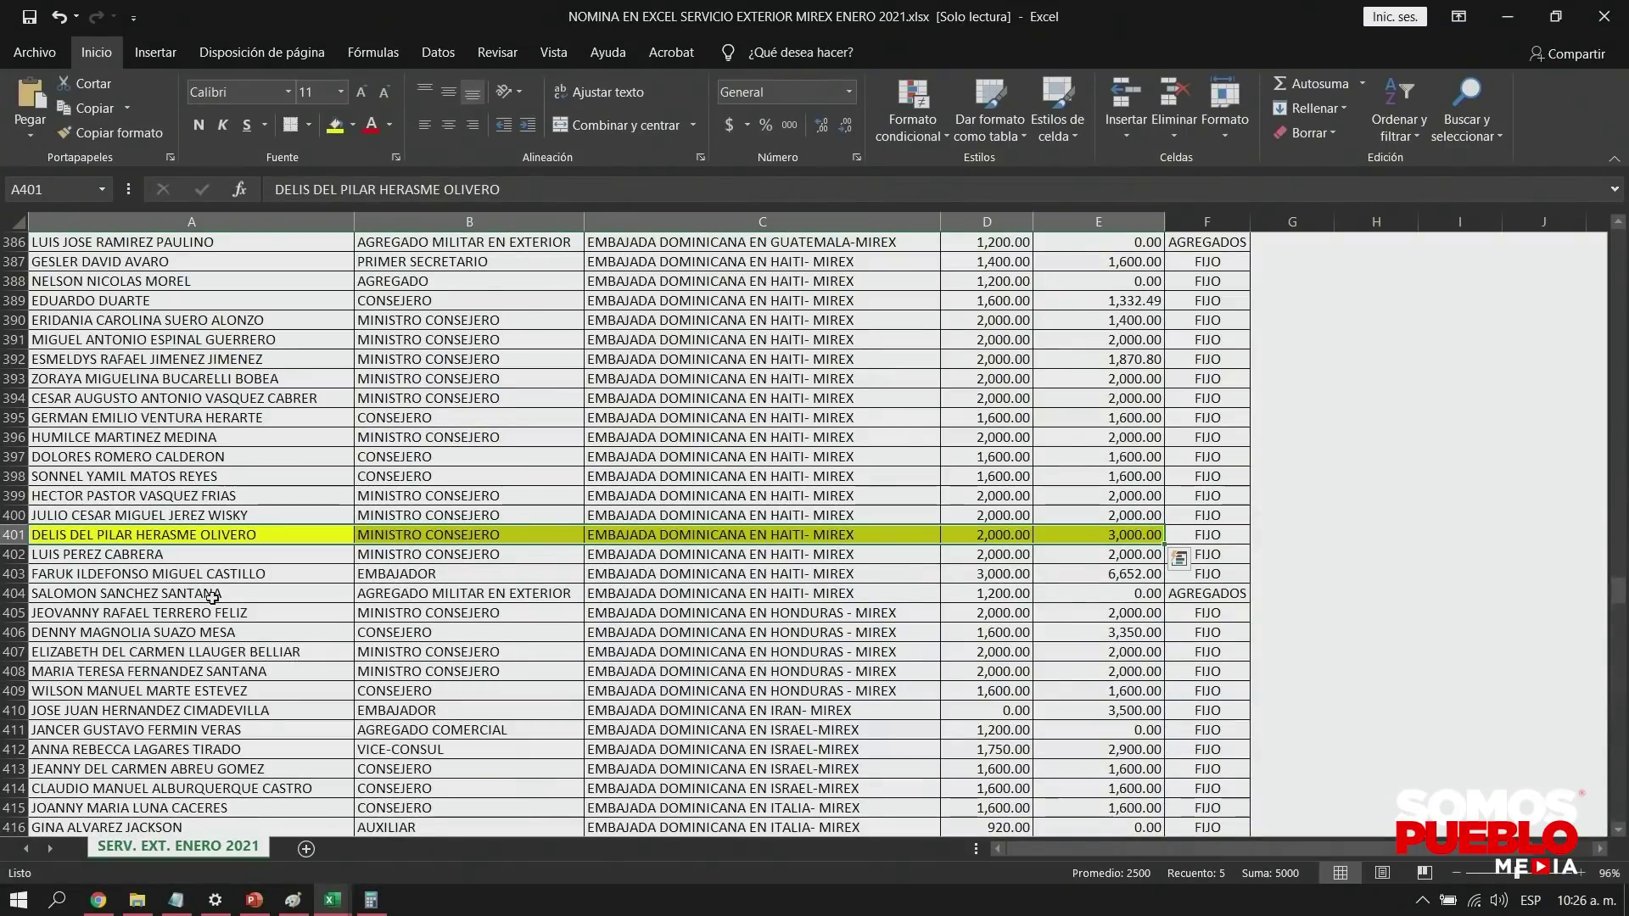
pyautogui.scroll(3, 75, 561)
pyautogui.scroll(4, 75, 560)
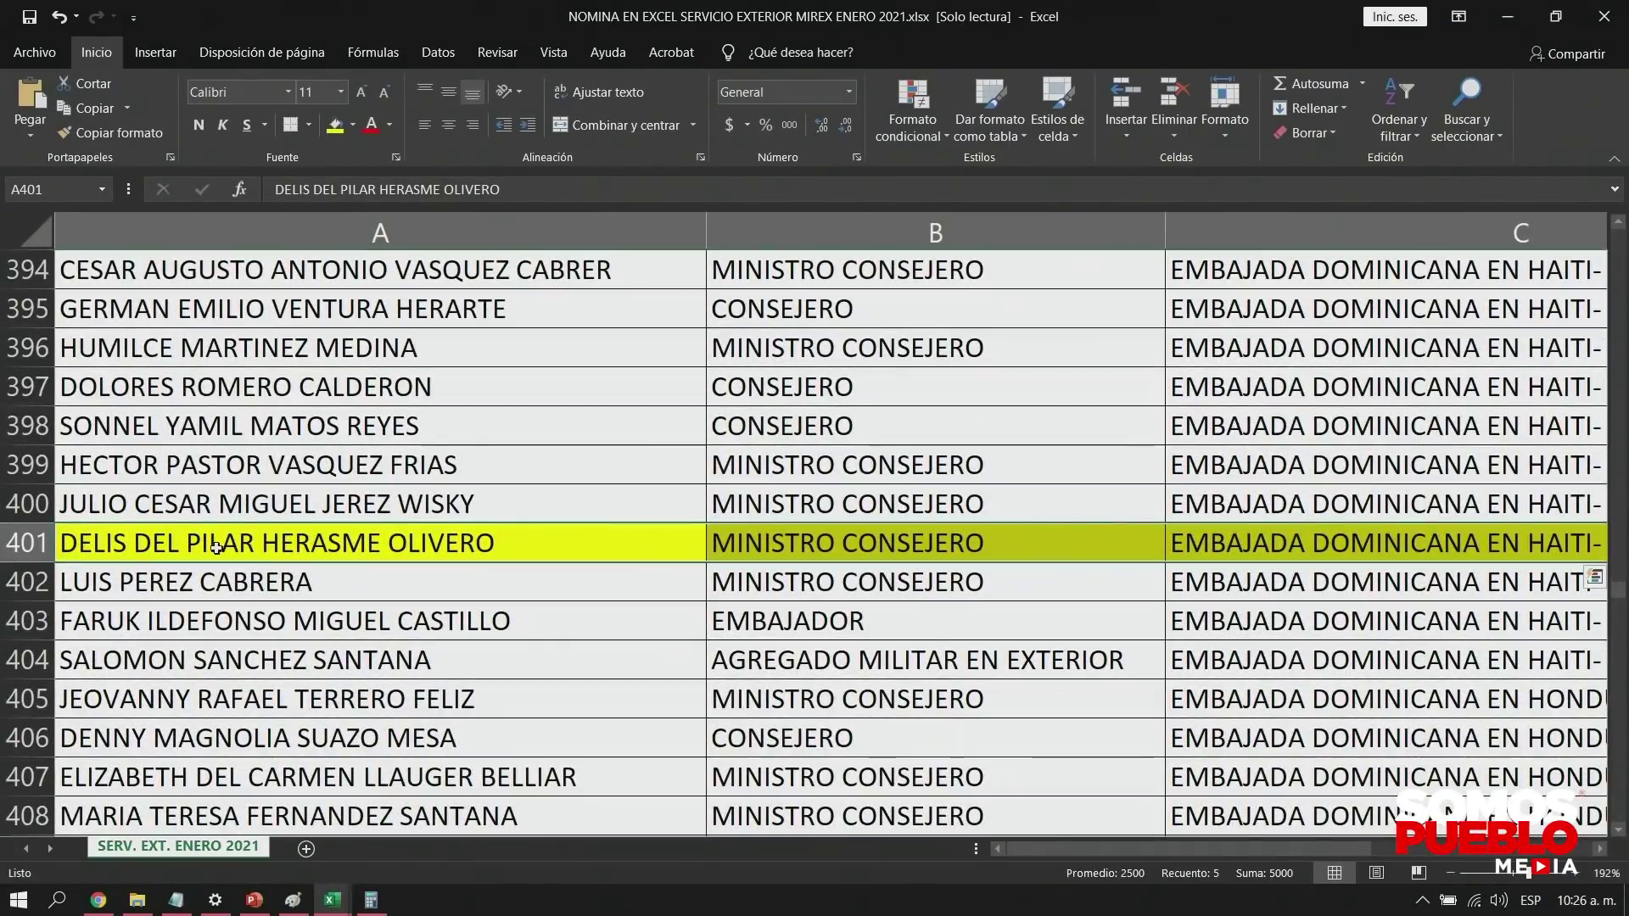
pyautogui.click(402, 545)
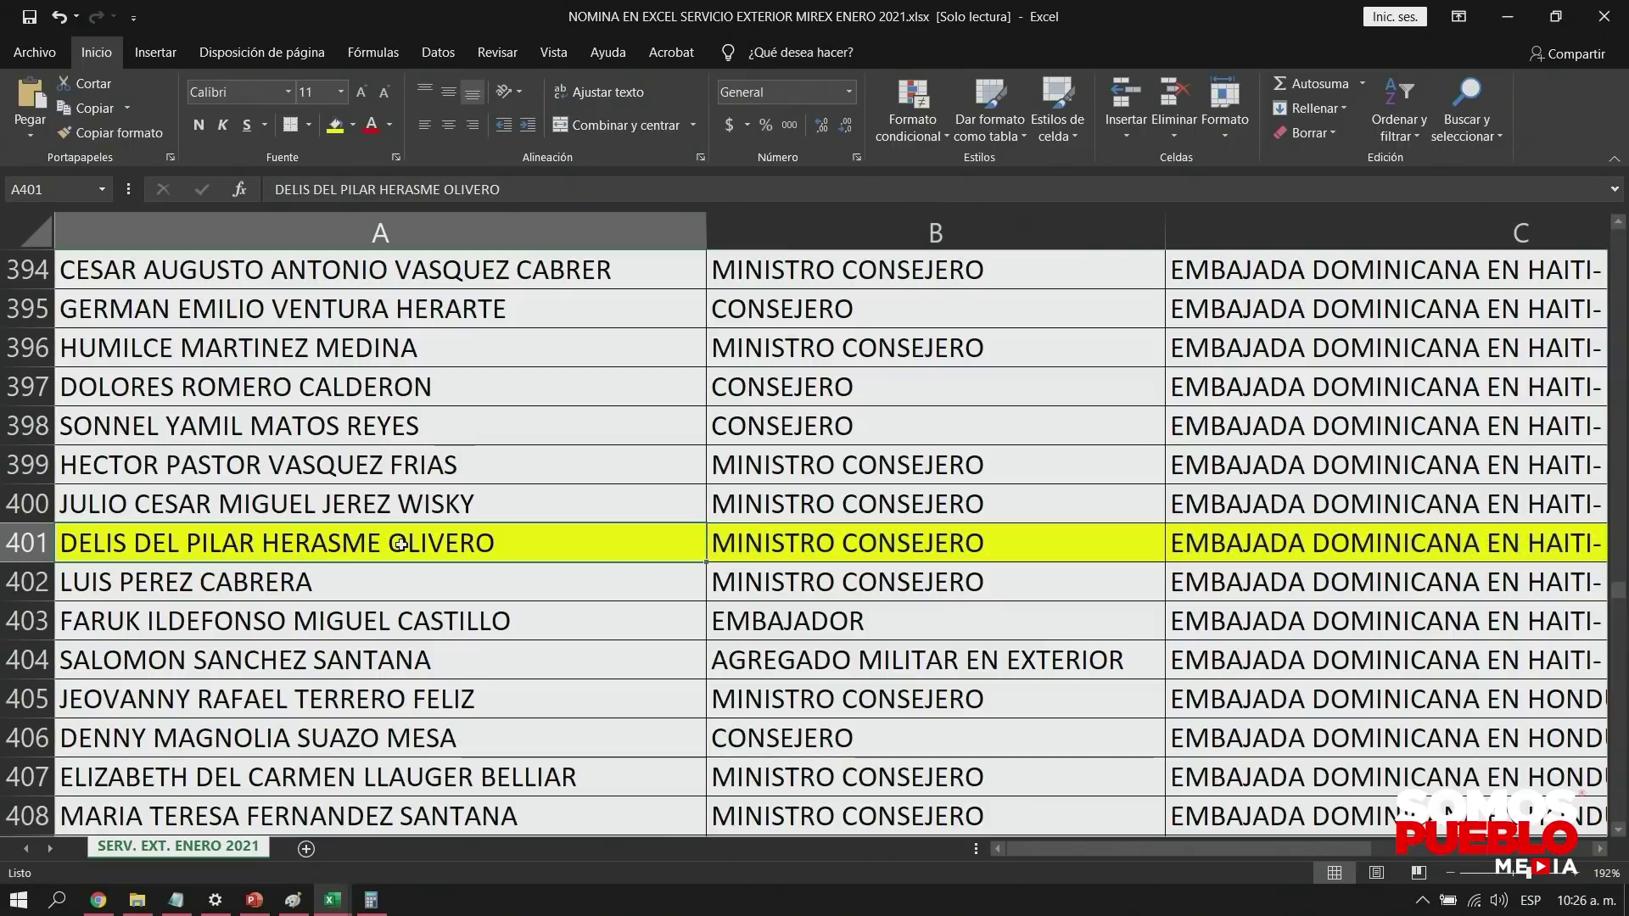
pyautogui.press('Right')
pyautogui.press('Right')
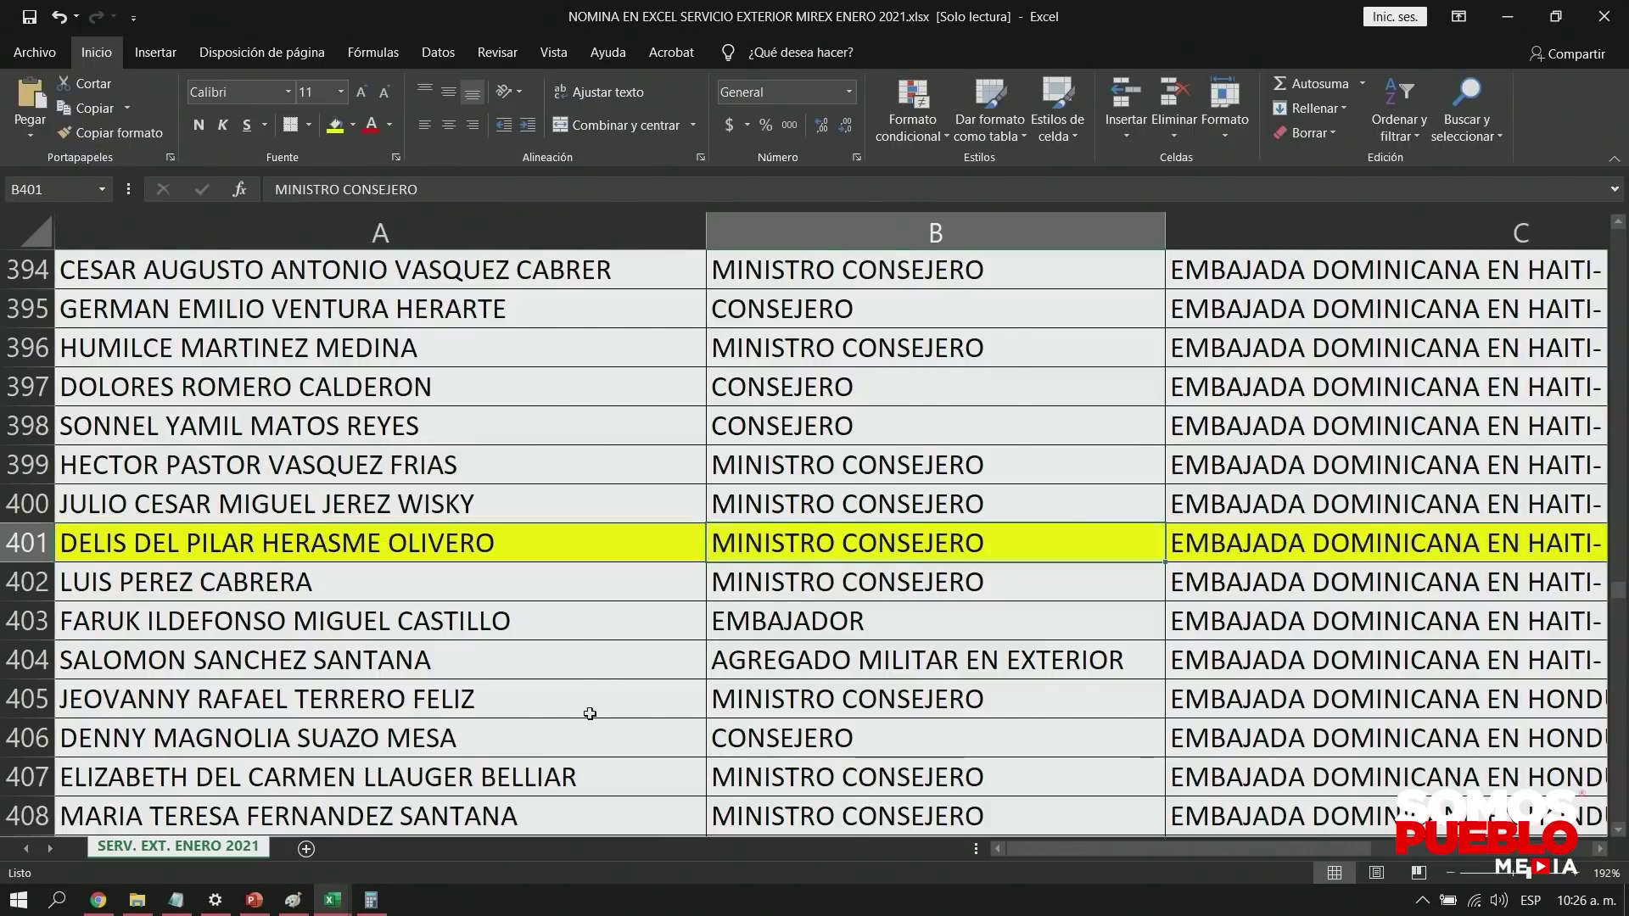
pyautogui.press('Right')
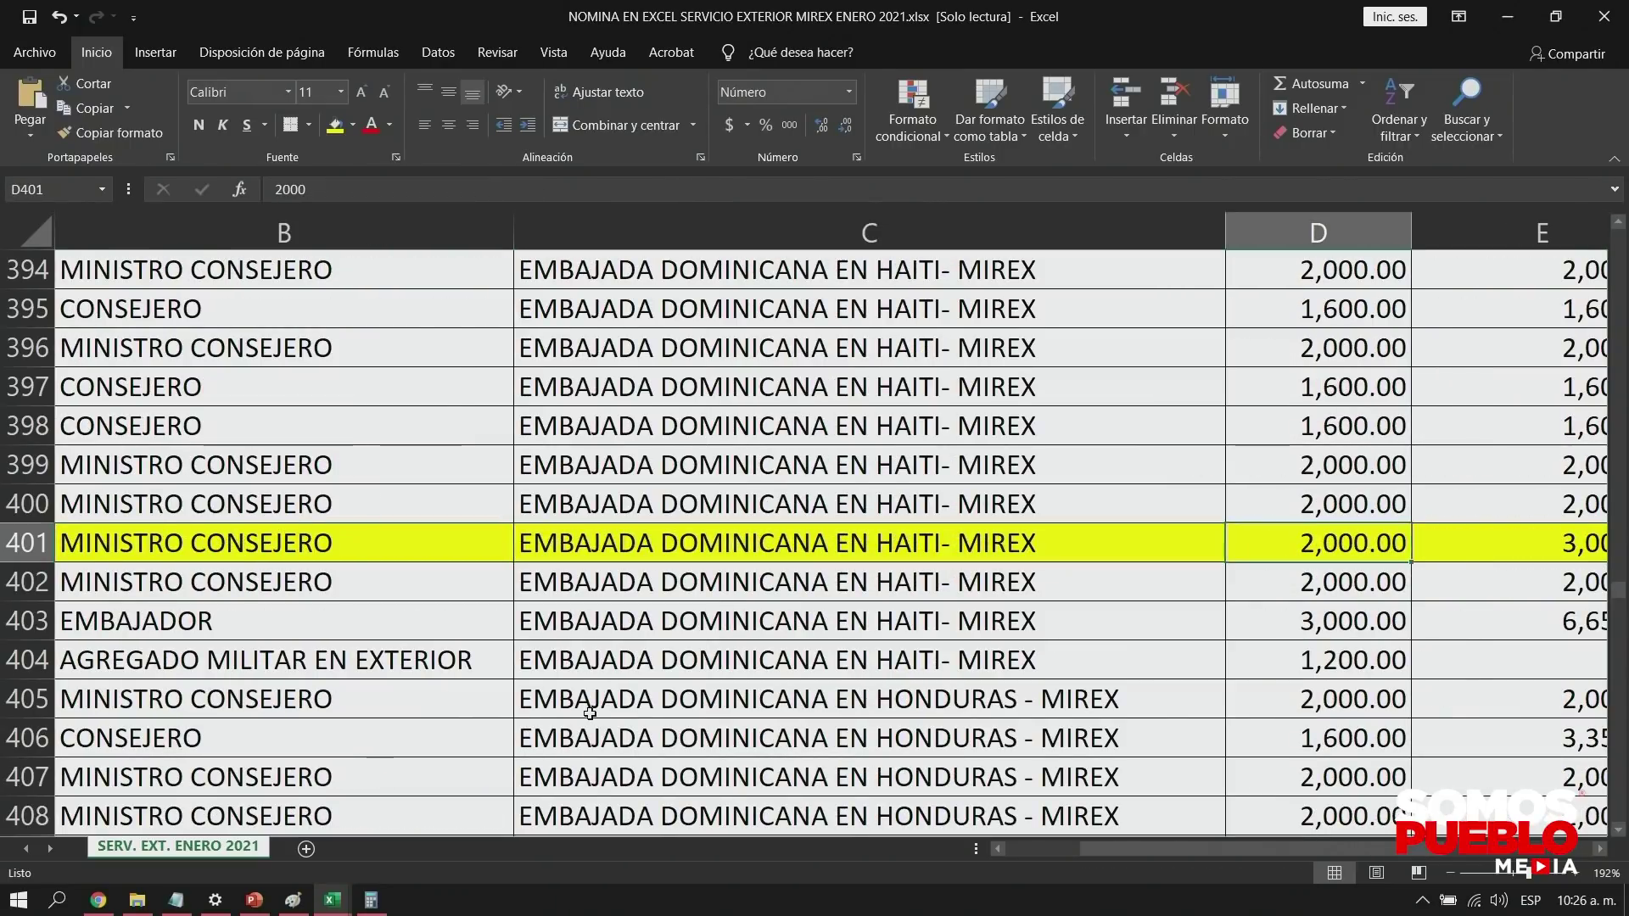
pyautogui.press('Right')
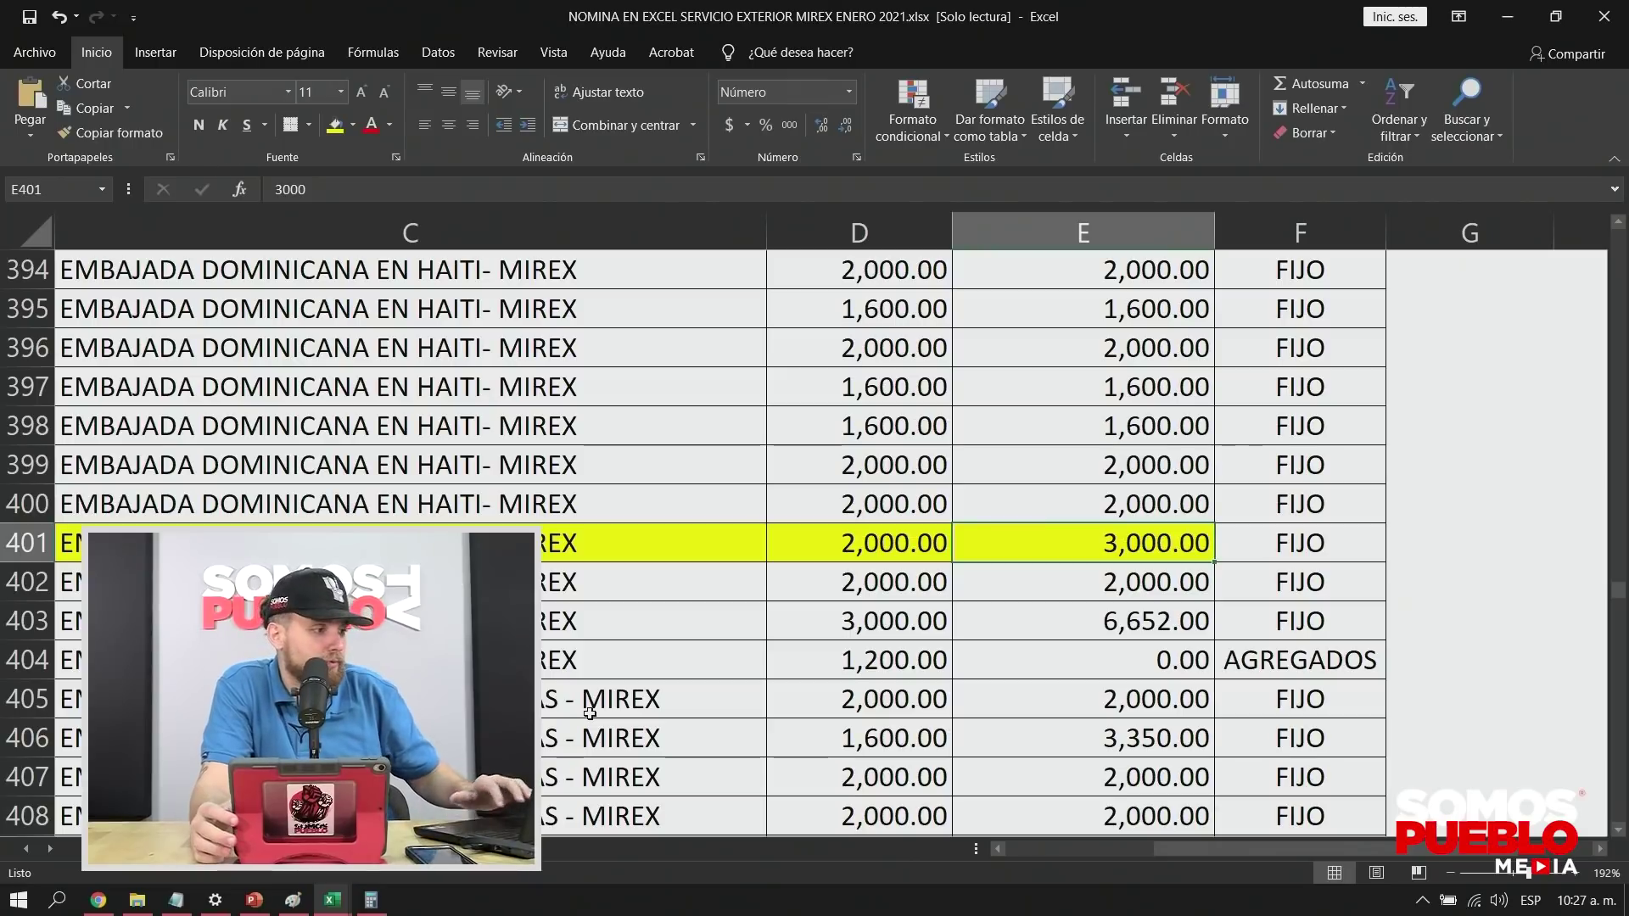
# Step: Switch to Chrome and view the photo in the somospueblo.com news article
pyautogui.scroll(-1, 591, 596)
pyautogui.scroll(-2, 592, 597)
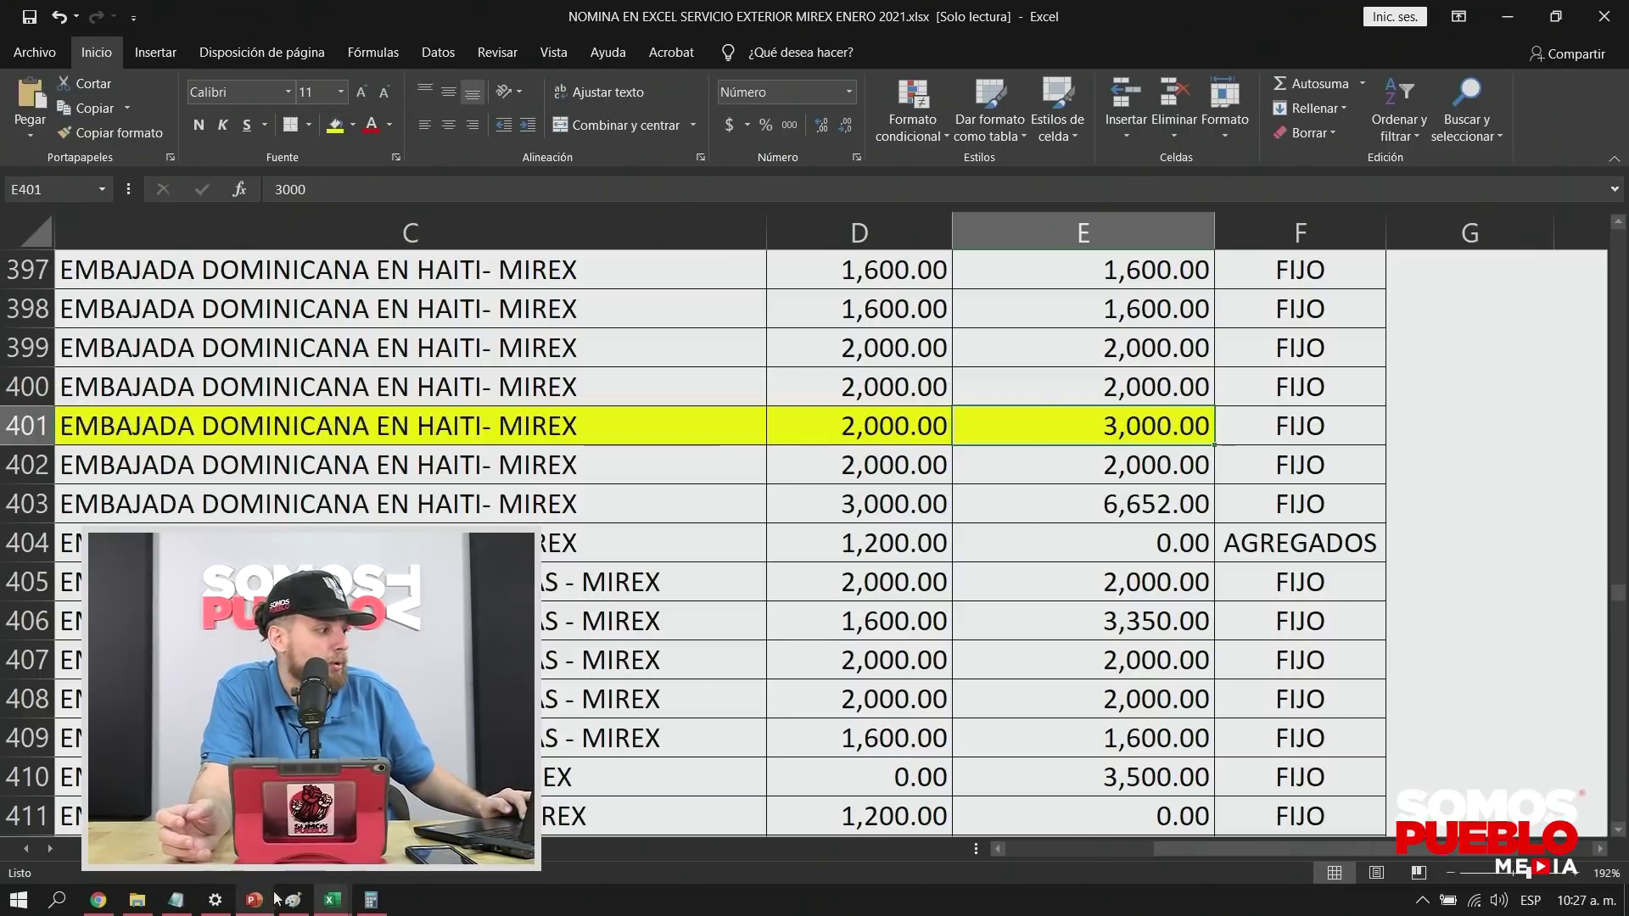
pyautogui.click(98, 899)
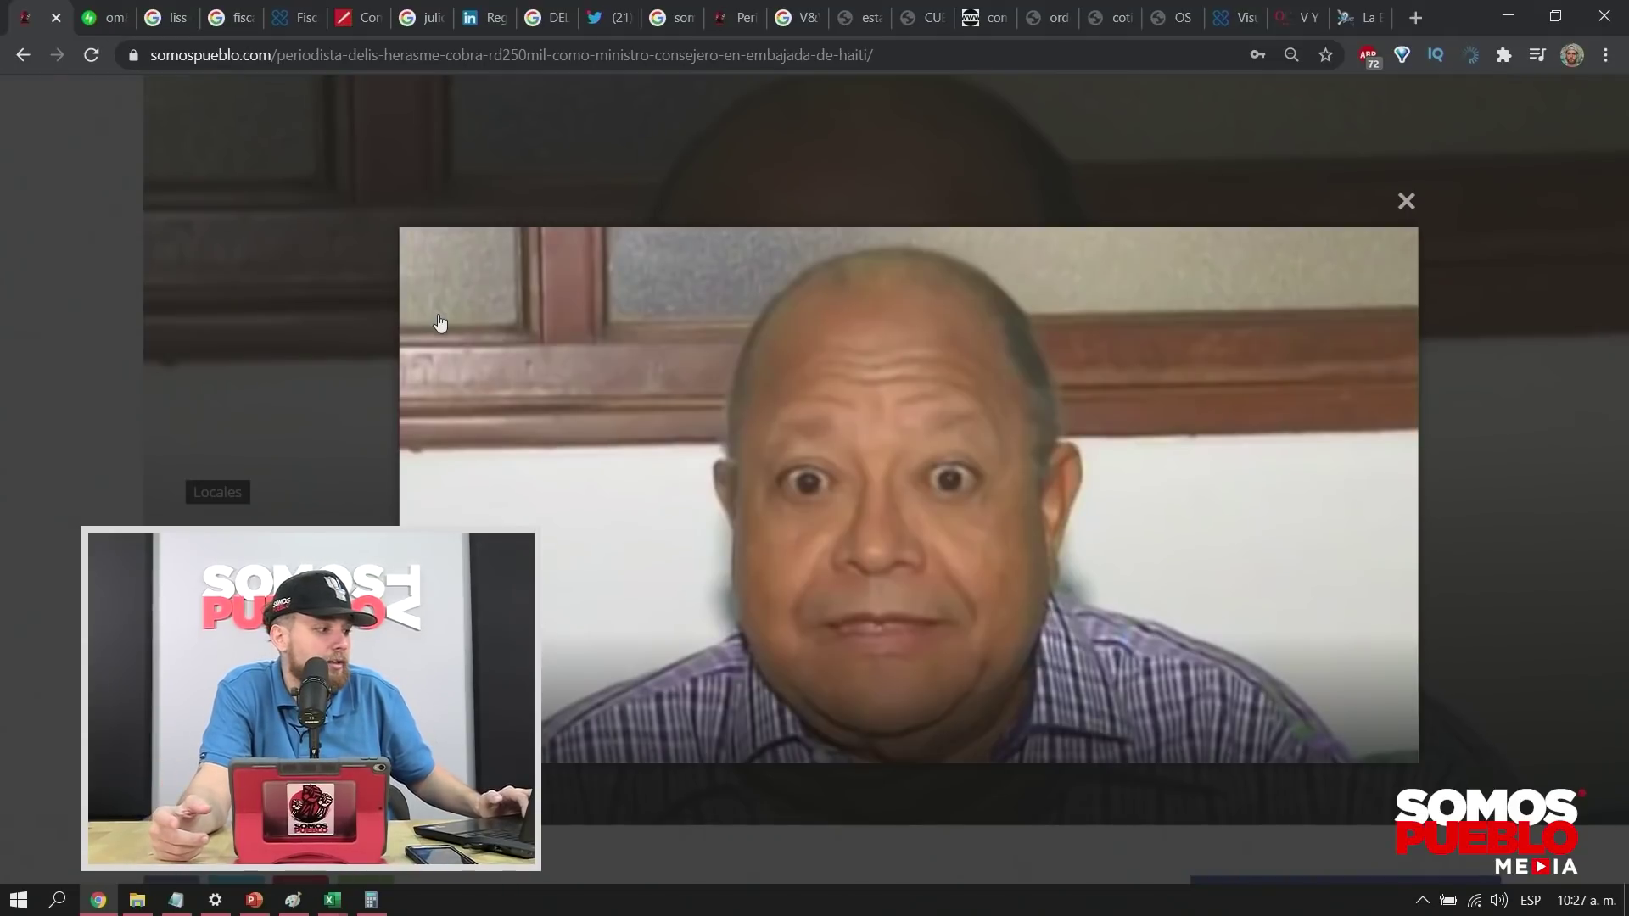
# Step: Switch to the Excel workbook with the OCT-DIC2020 rent and travel allowances and review highlighted row 79 across to column F
pyautogui.click(332, 899)
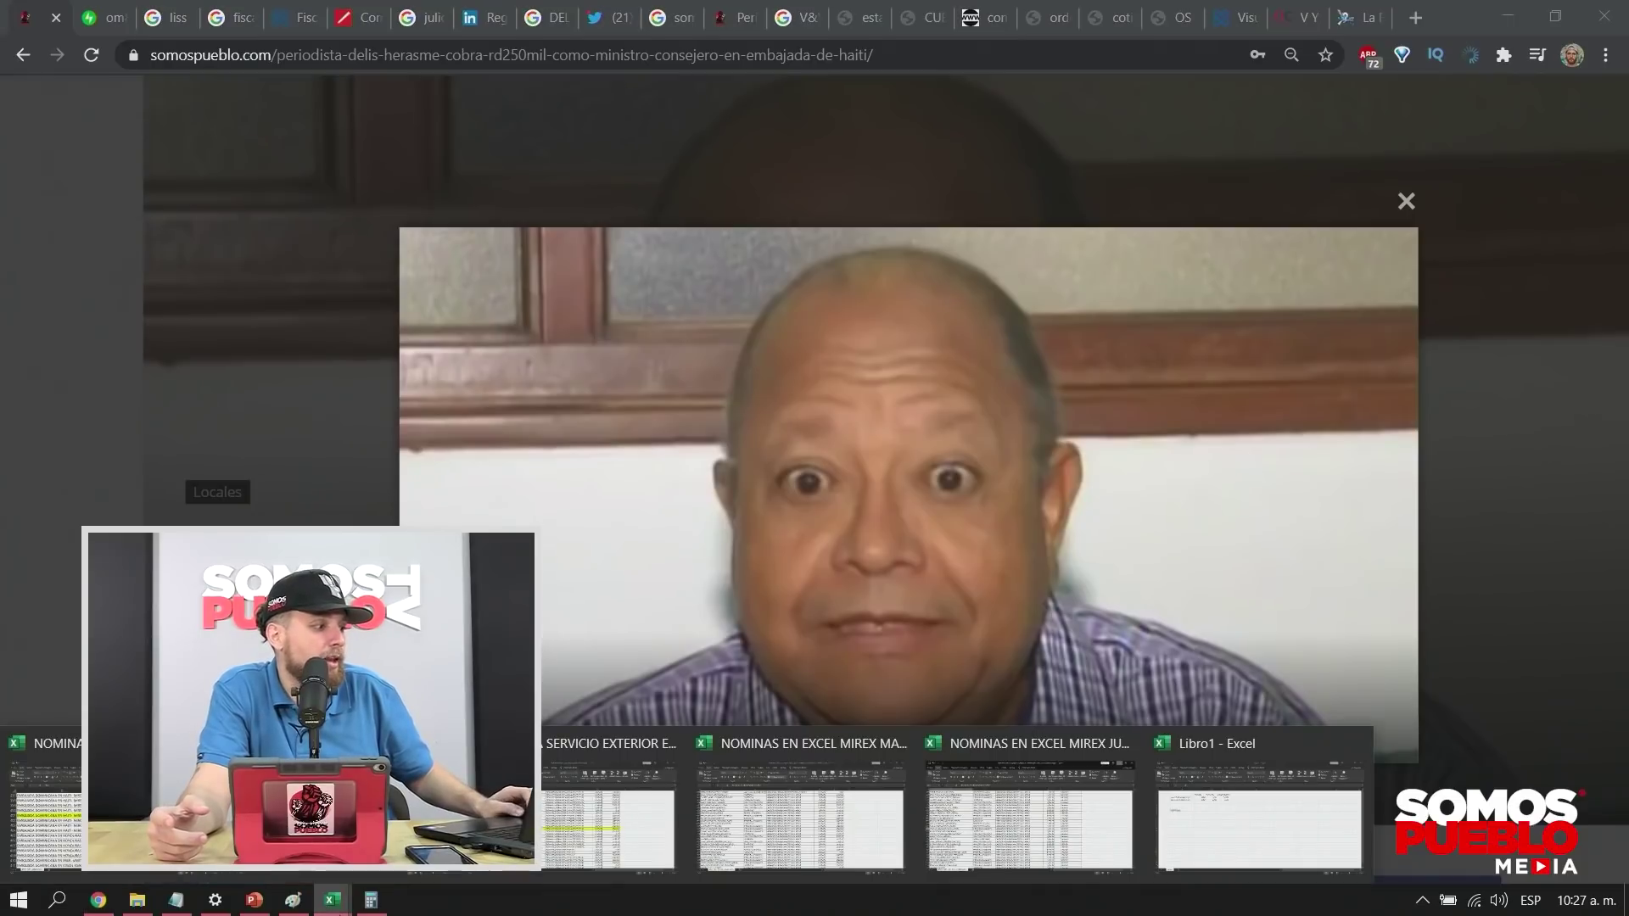
pyautogui.click(606, 814)
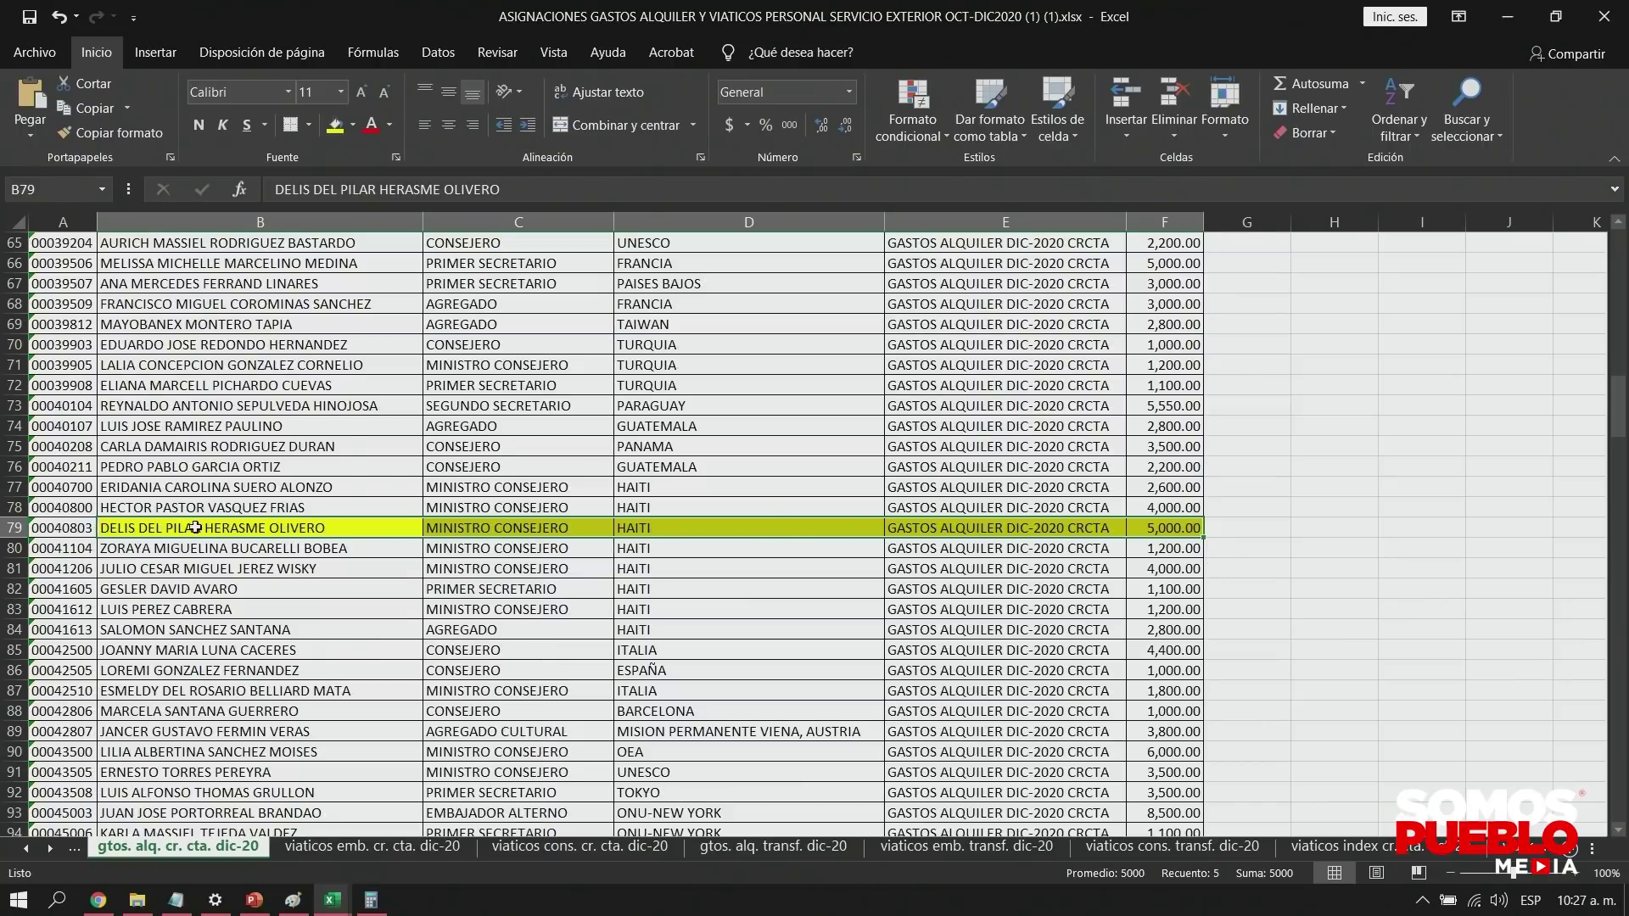
pyautogui.scroll(3, 174, 520)
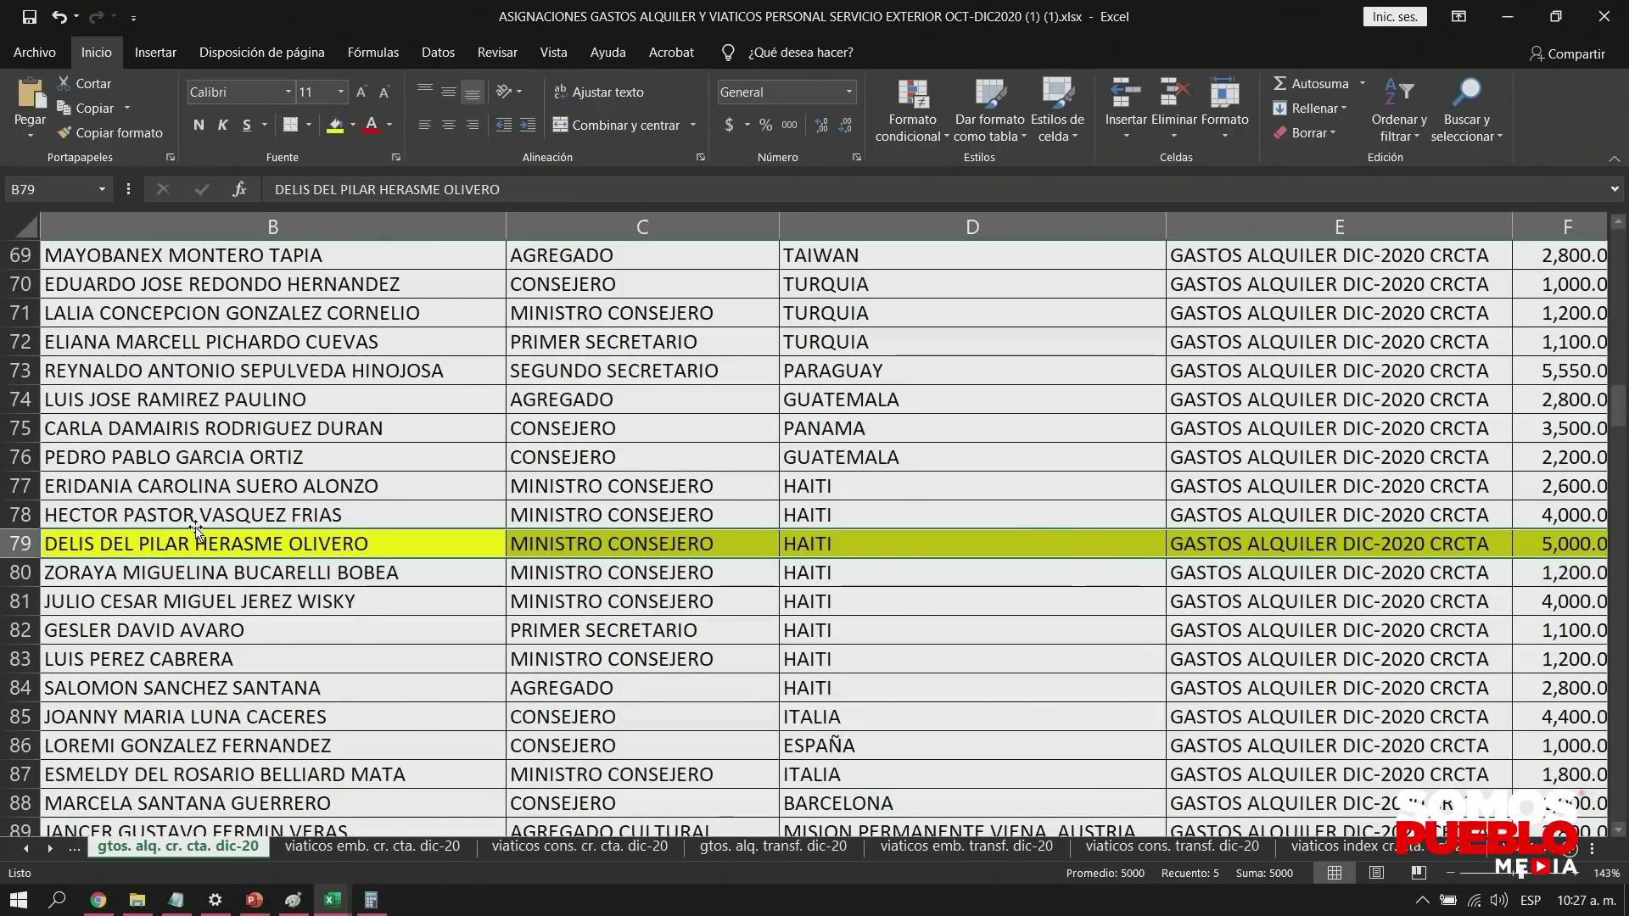
pyautogui.scroll(2, 195, 530)
pyautogui.click(194, 524)
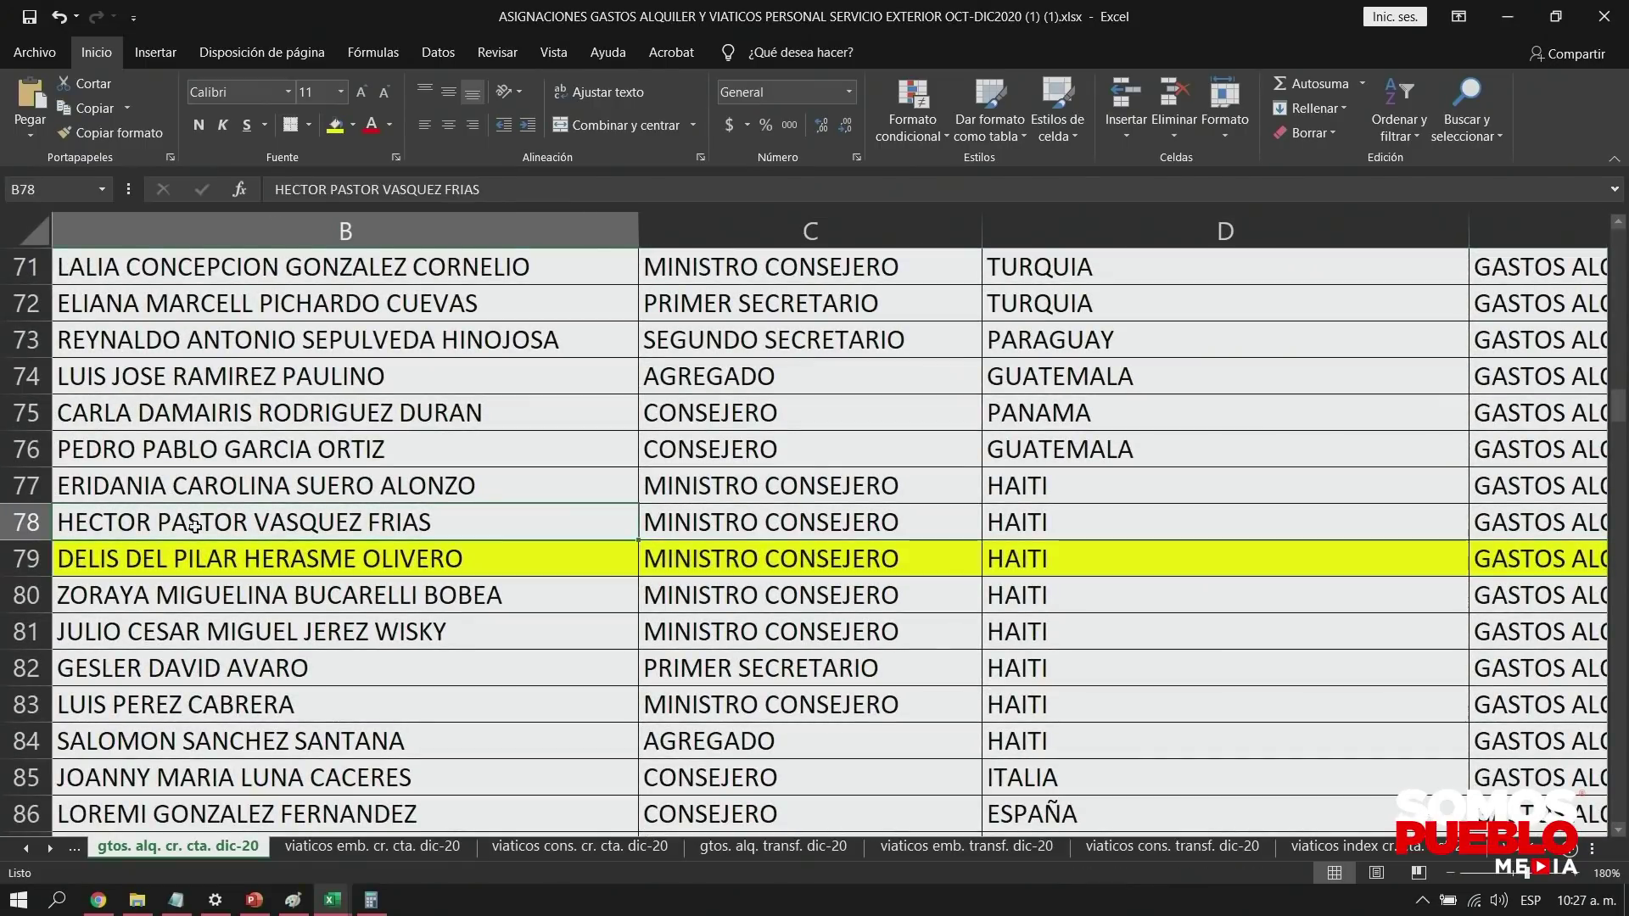
pyautogui.click(256, 560)
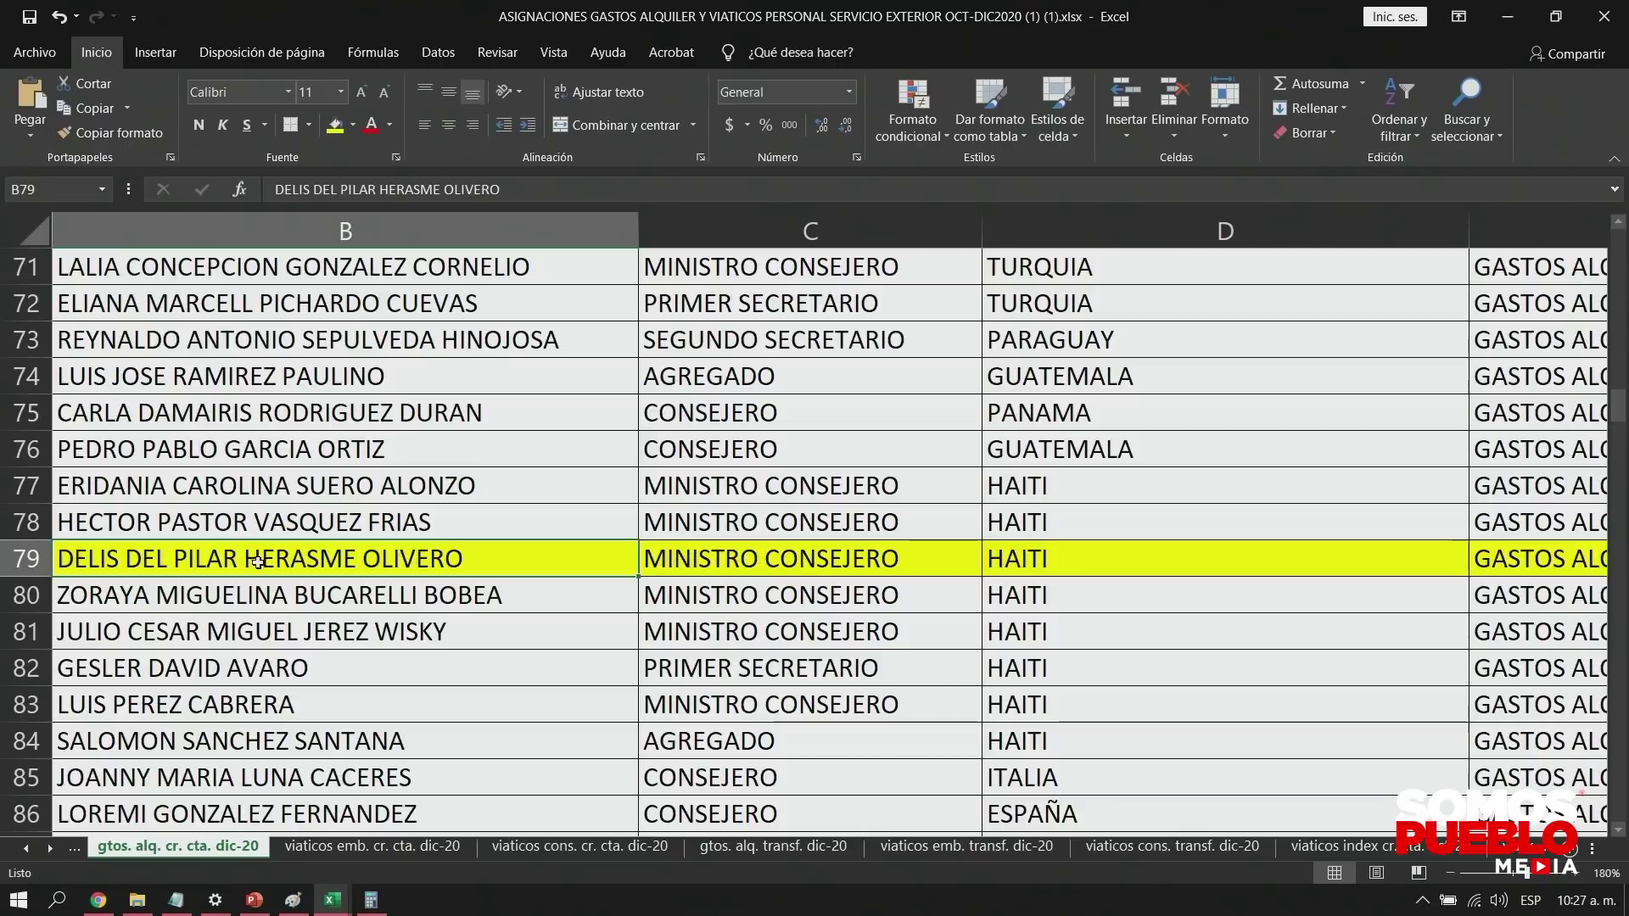
pyautogui.press('Right')
pyautogui.press('Right')
pyautogui.press('Right')
pyautogui.press('Right')
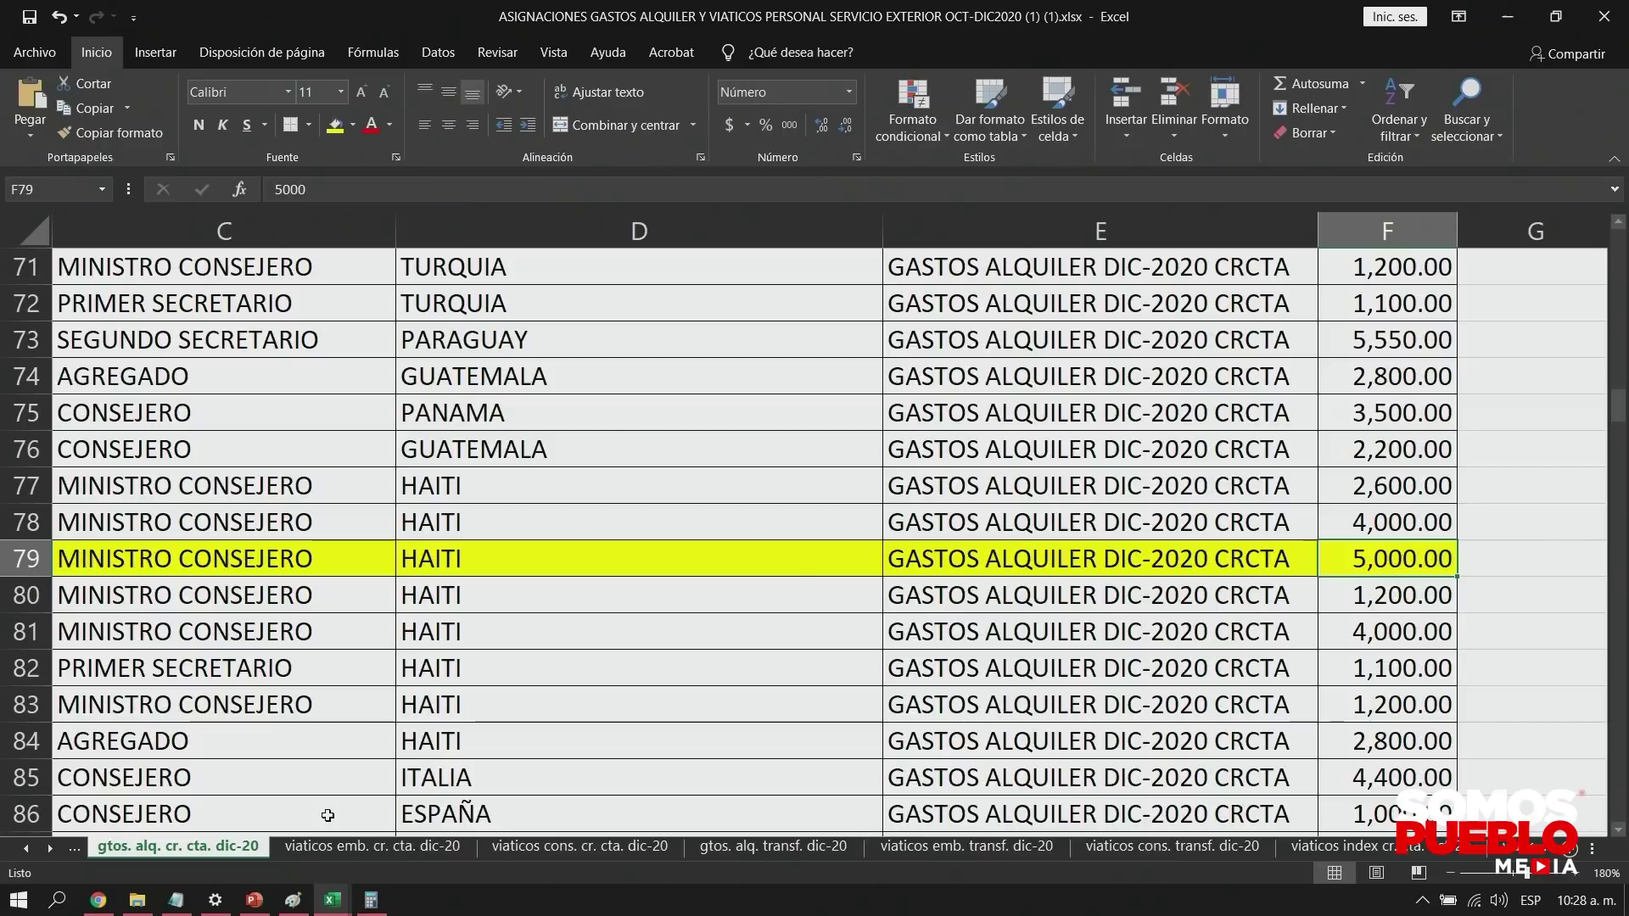
# Step: Bring up the workbook NOMINA SERVICIO EXTERIOR ENERO 2016 and review highlighted row 1095 across to column E
pyautogui.moveTo(336, 904)
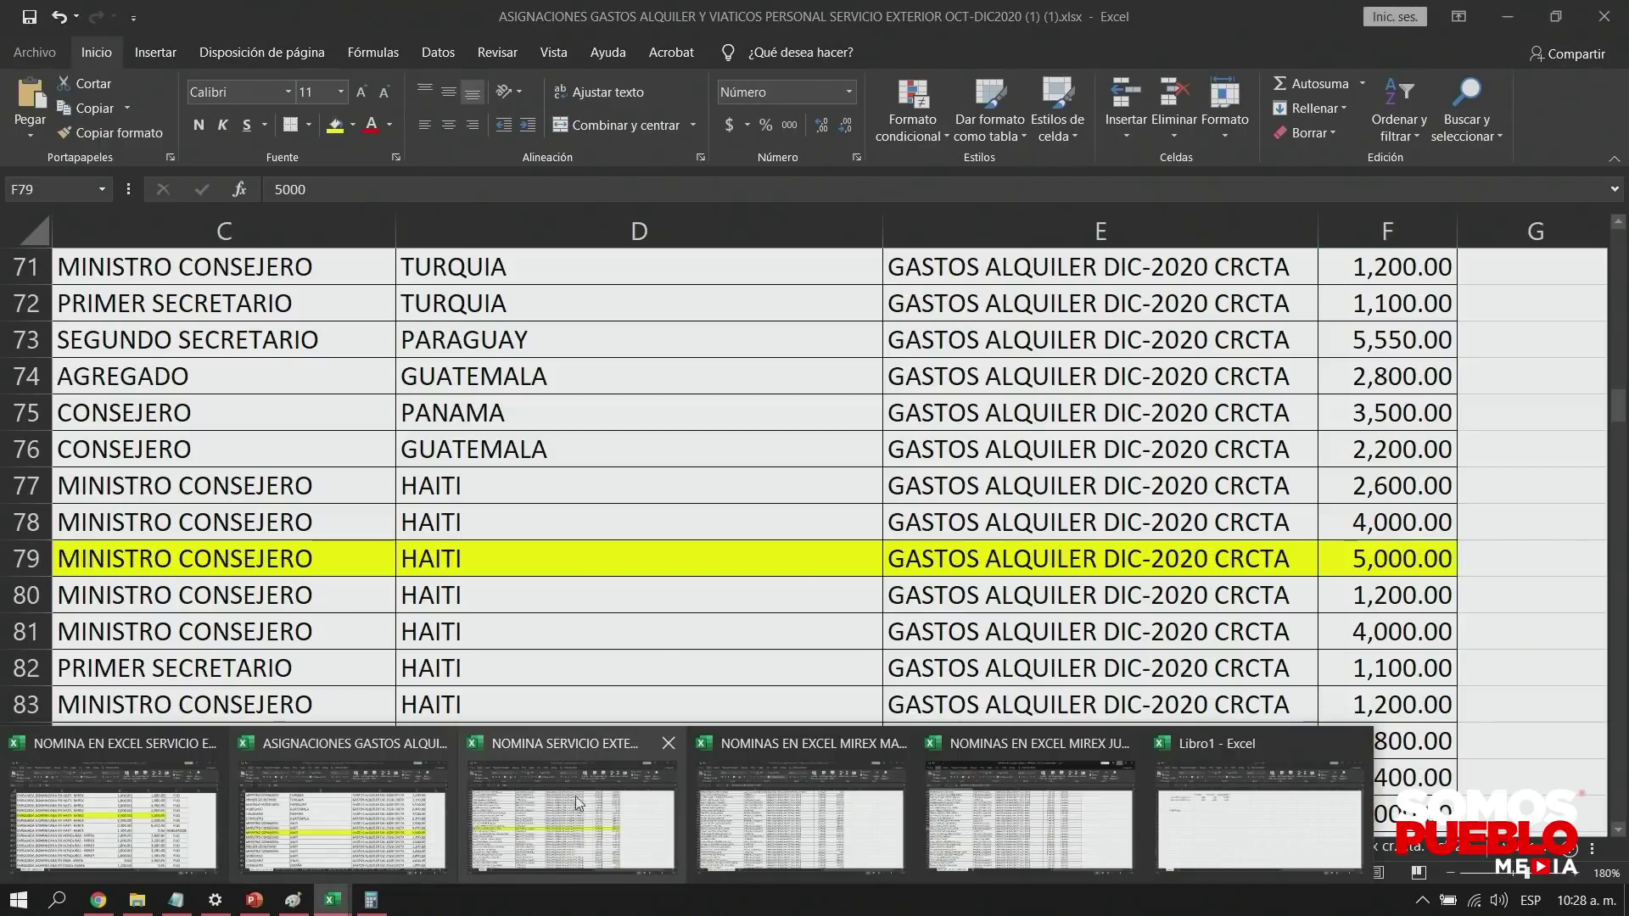
pyautogui.click(582, 803)
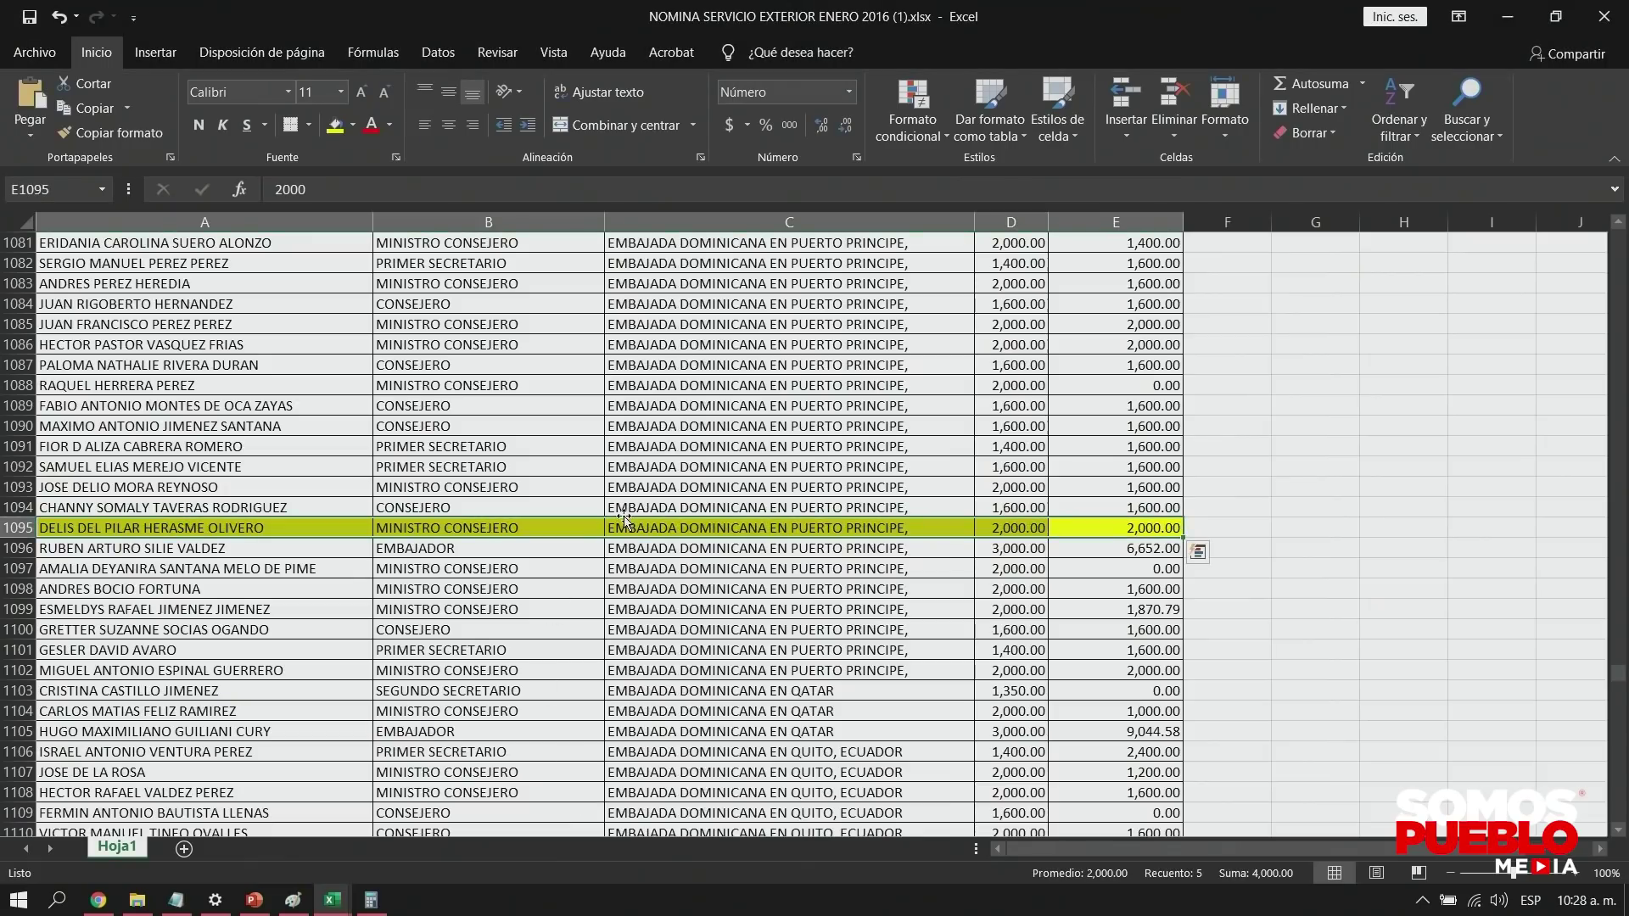
pyautogui.click(163, 468)
pyautogui.scroll(4, 170, 540)
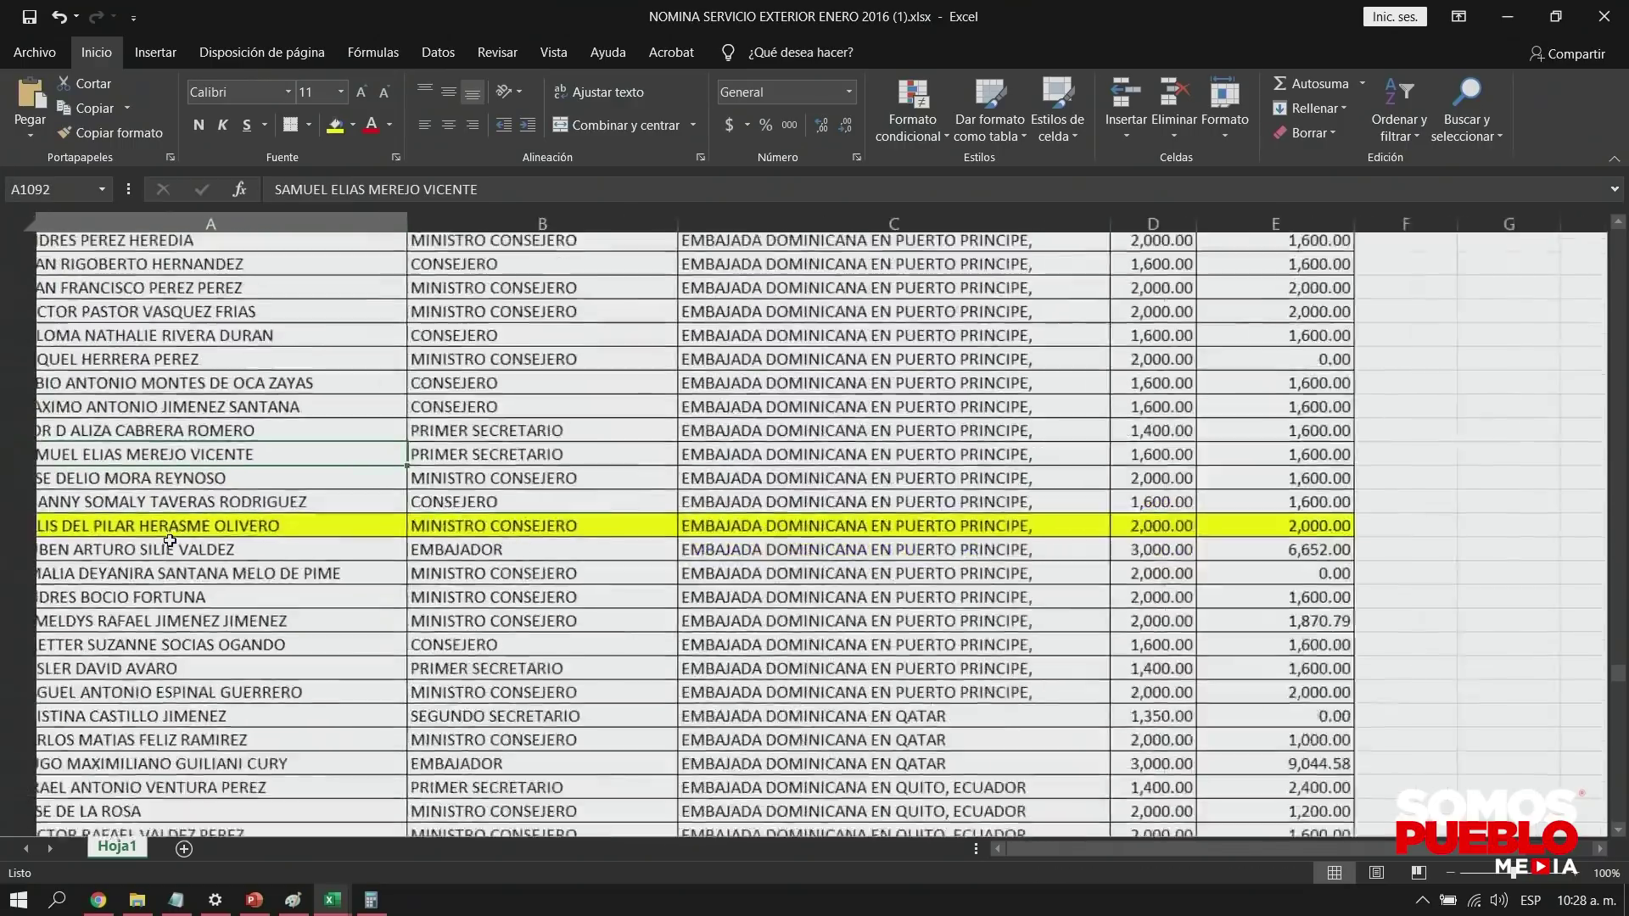
pyautogui.click(169, 541)
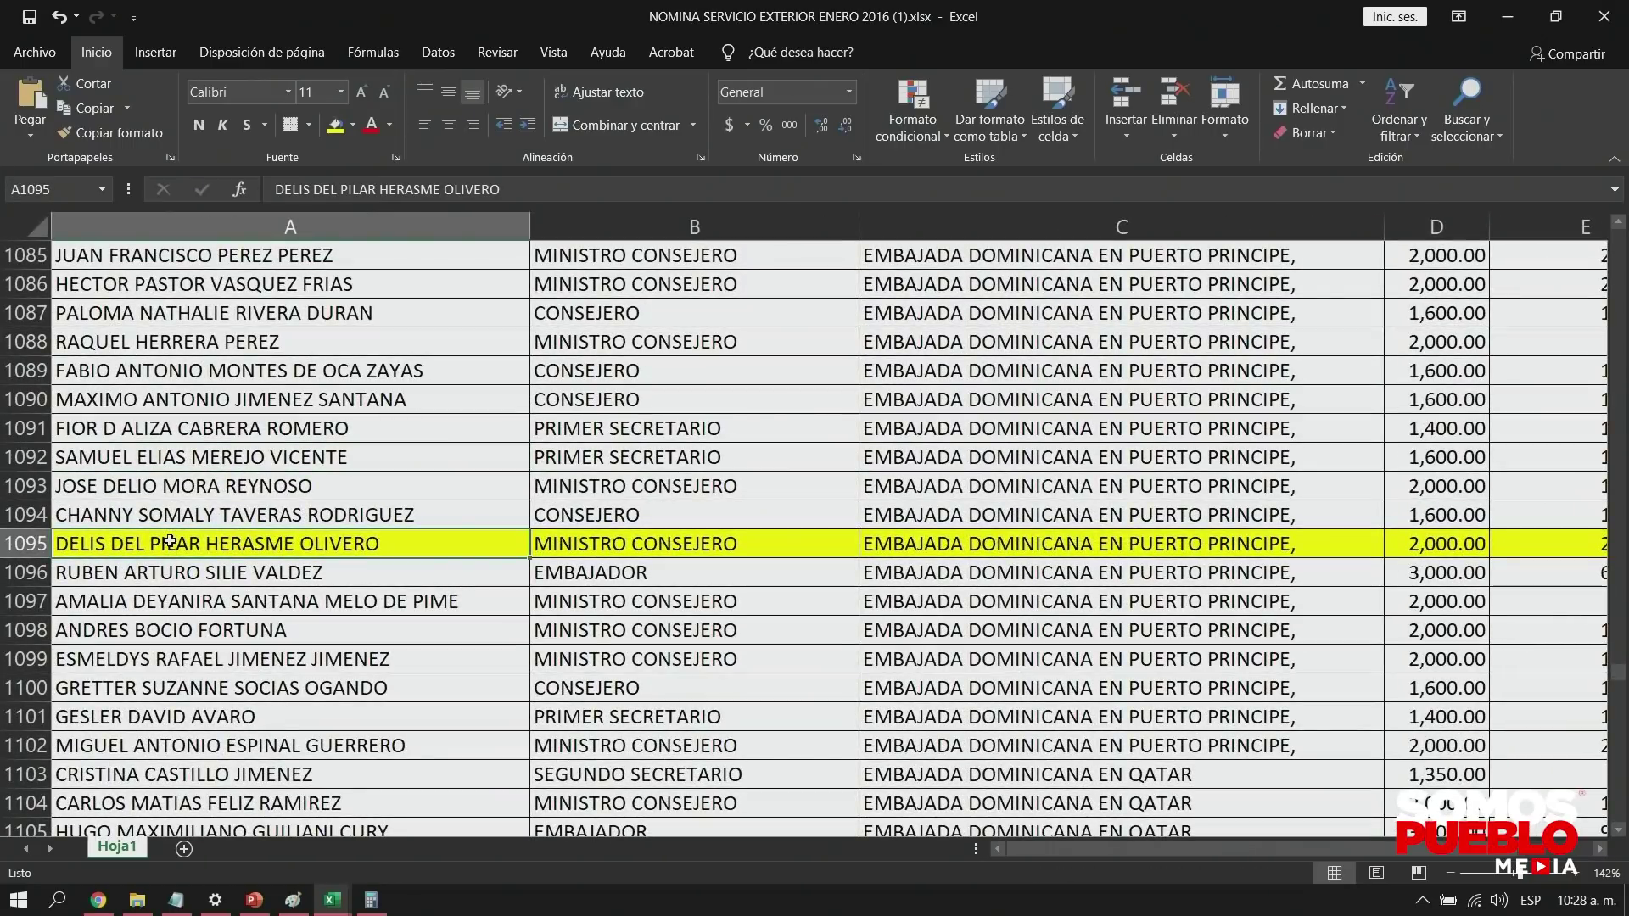
pyautogui.press('Right')
pyautogui.press('Right')
pyautogui.press('Right')
pyautogui.press('Right')
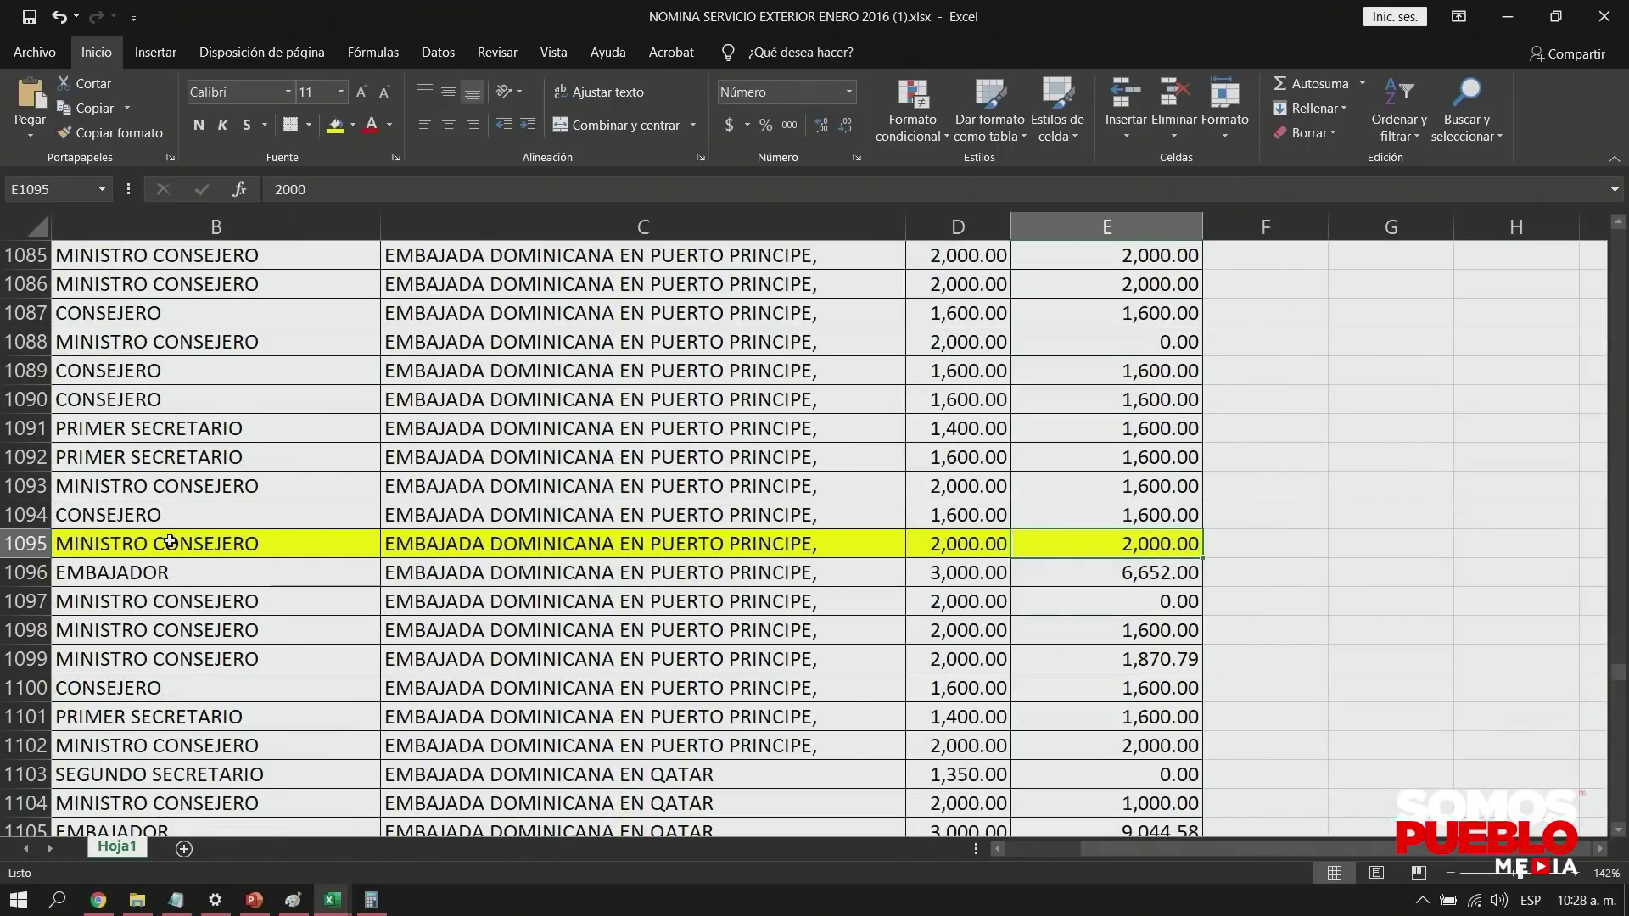
# Step: Switch to the Matrix 104 FM page about La Bola de Kutuka in Chrome and examine its programme description and photo
pyautogui.scroll(3, 170, 541)
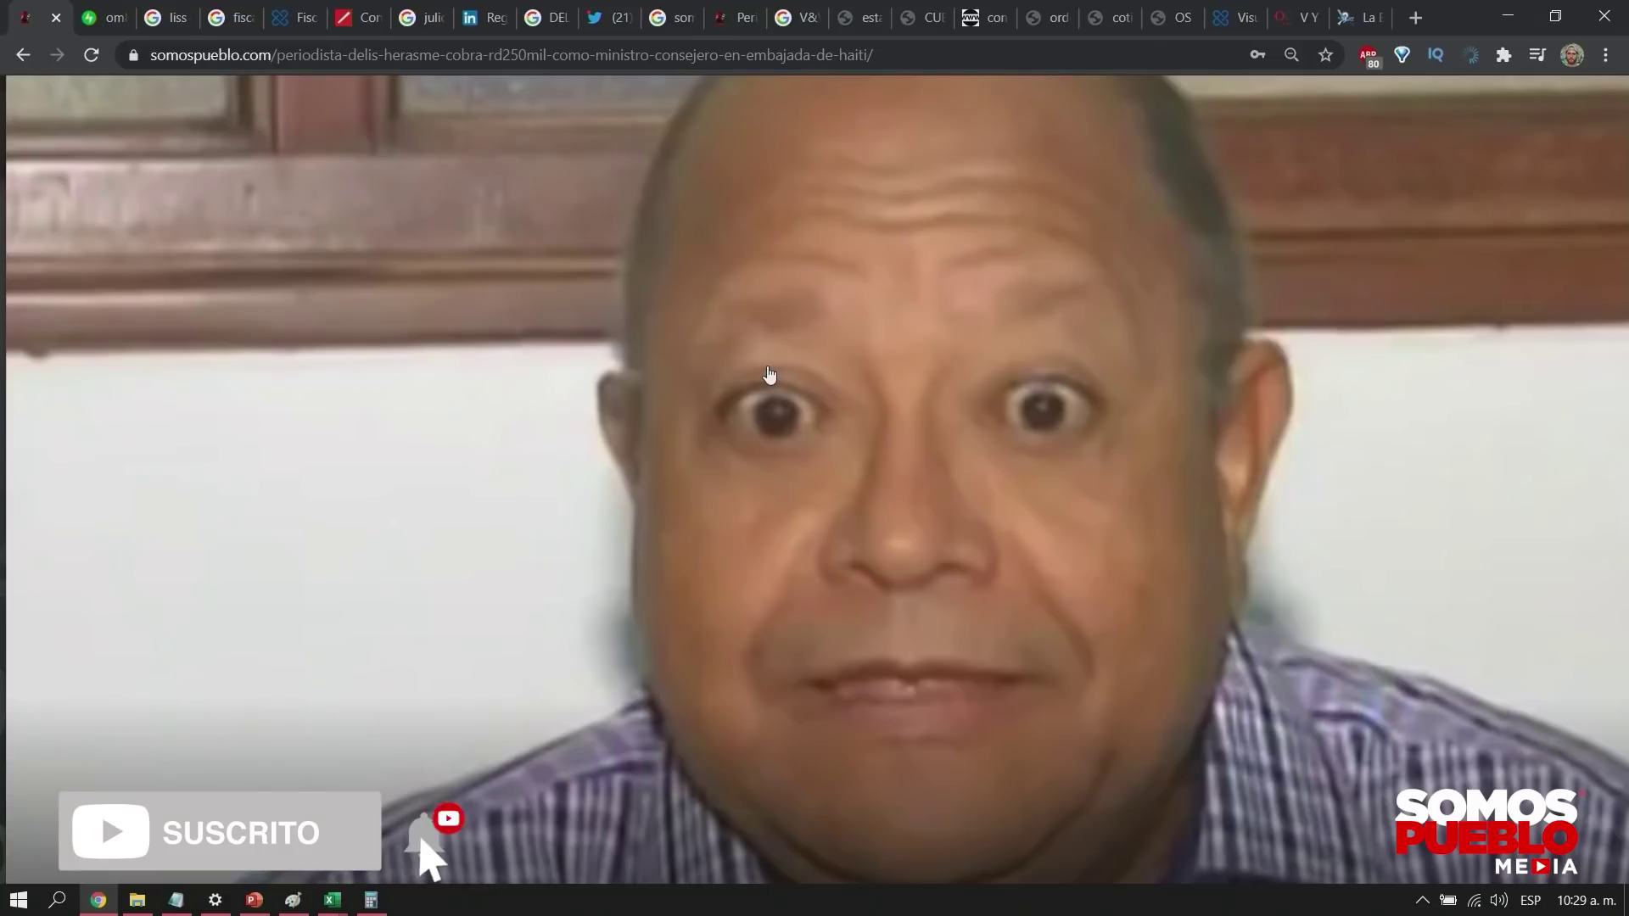
pyautogui.click(1383, 10)
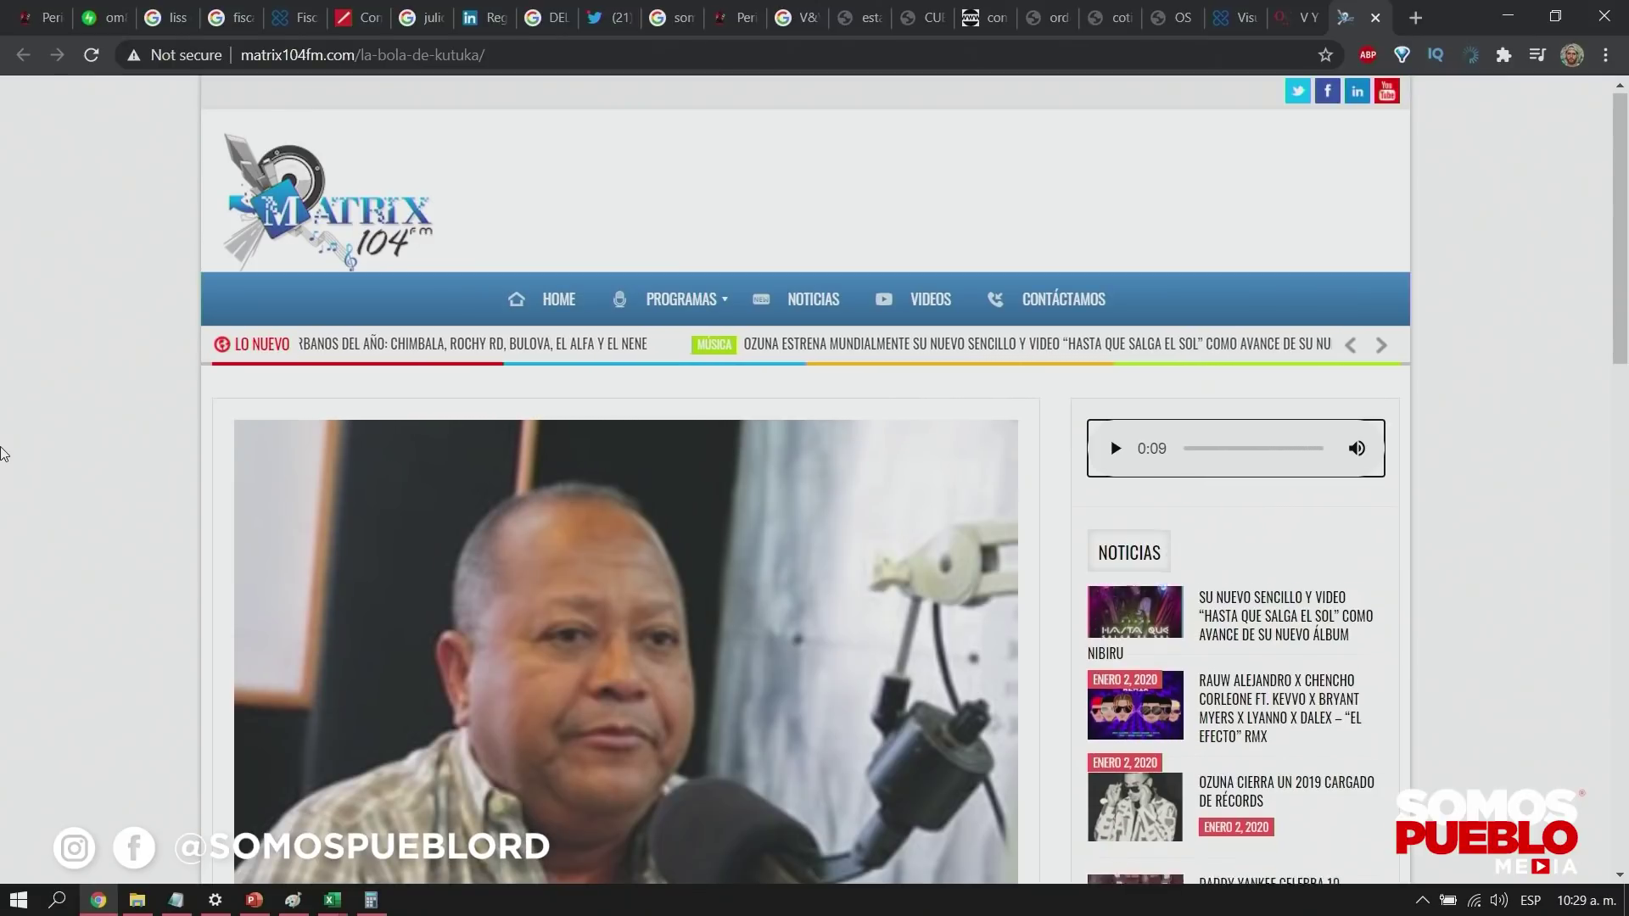
pyautogui.scroll(-2, 3, 454)
pyautogui.scroll(-7, 3, 453)
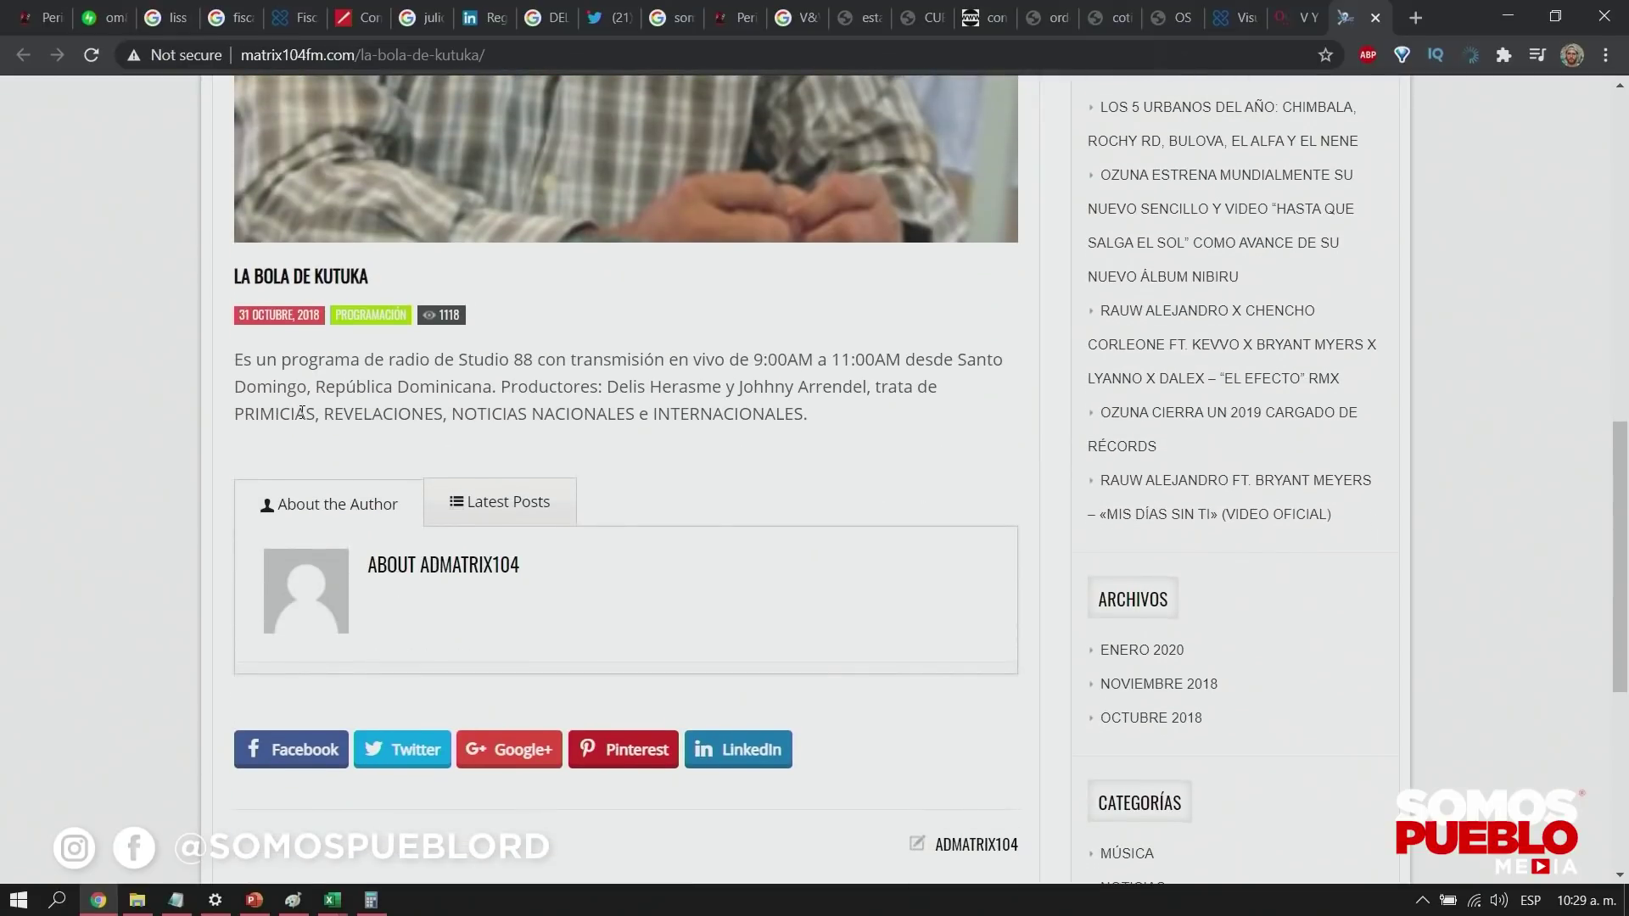
pyautogui.scroll(5, 301, 413)
pyautogui.hscroll(2, 301, 413)
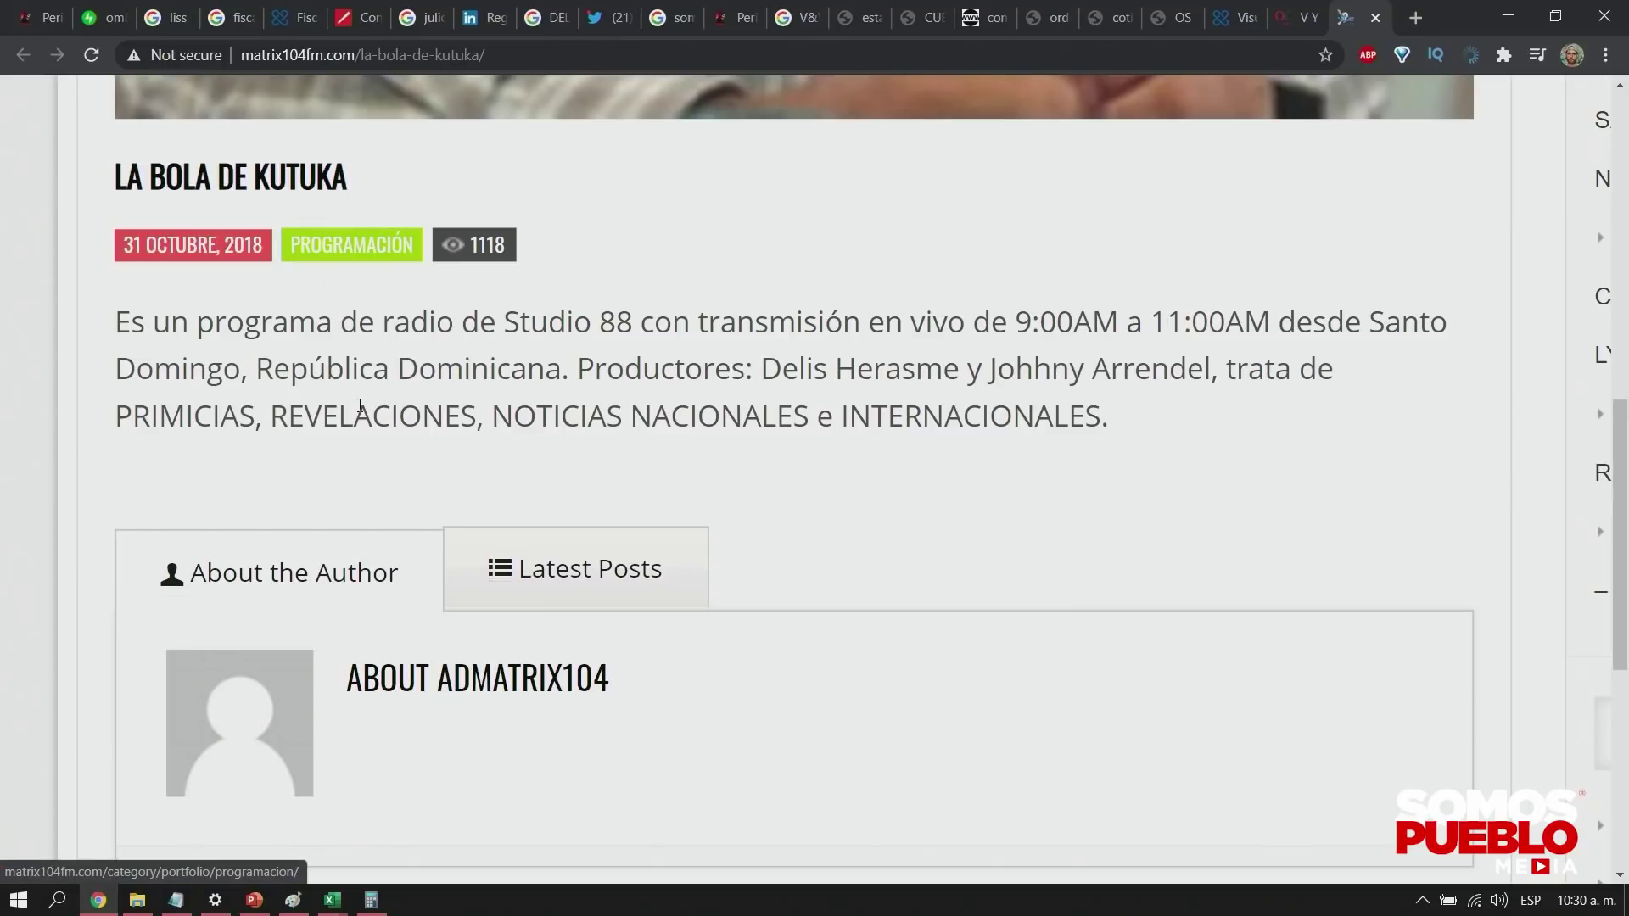
pyautogui.hotkey('ctrl', '-')
pyautogui.scroll(4, 360, 414)
pyautogui.scroll(3, 360, 414)
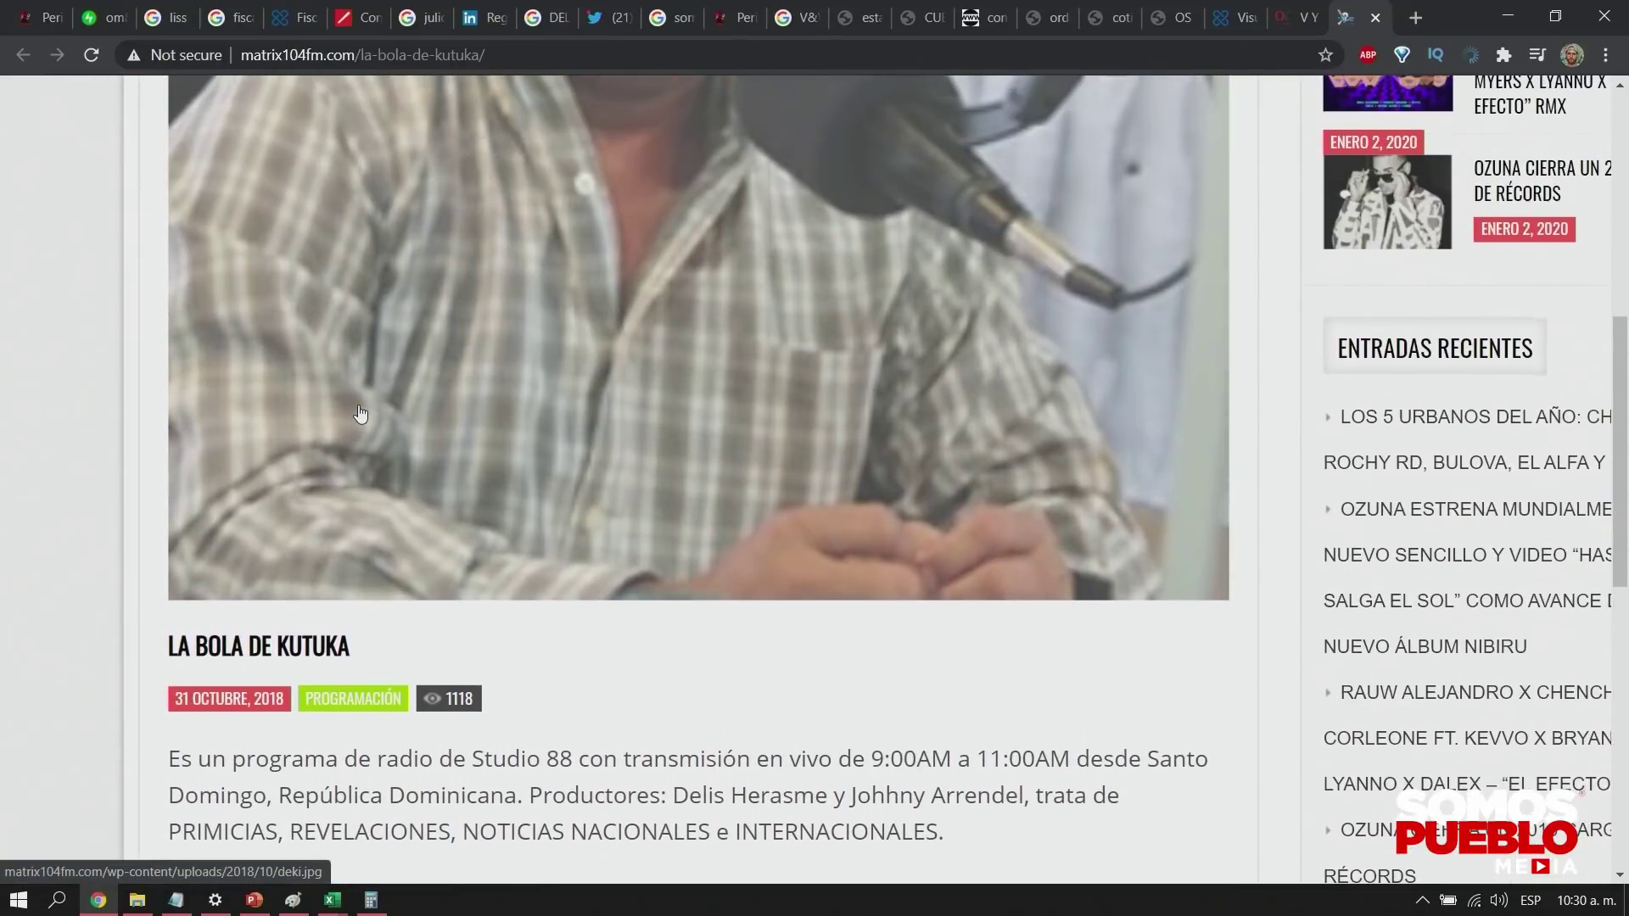
pyautogui.hotkey('ctrl', '-')
pyautogui.hotkey('ctrl', '-')
pyautogui.scroll(1, 359, 414)
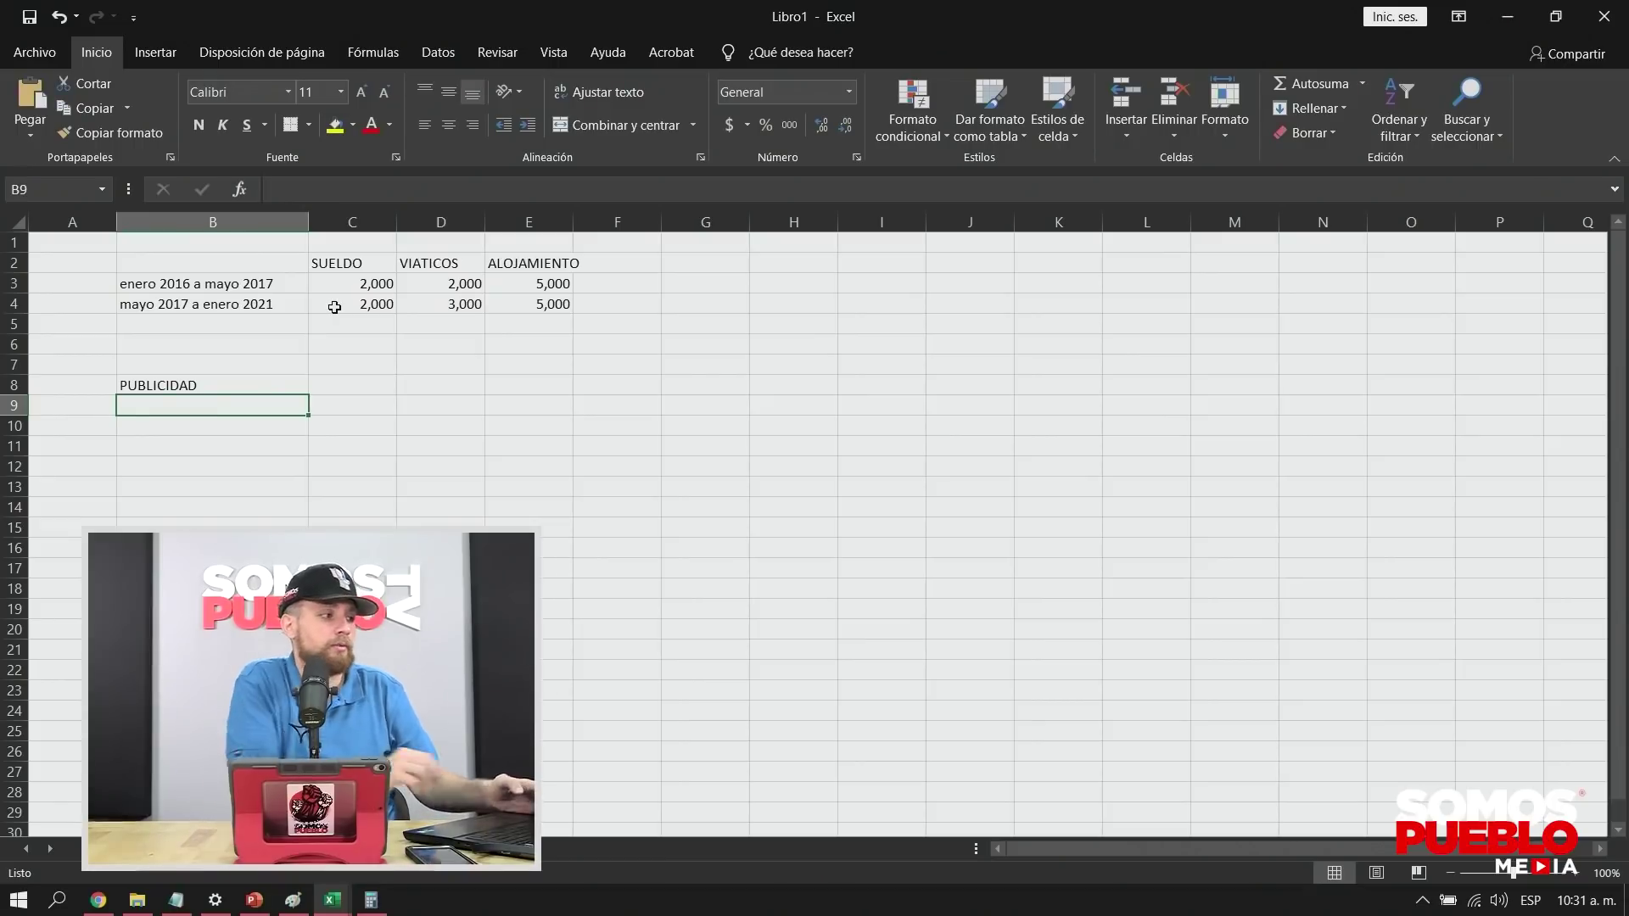
# Step: Move the payment table in Libro1 from B2:E9 to the area starting at cell I2
pyautogui.click(229, 270)
pyautogui.moveTo(229, 271); pyautogui.dragTo(545, 400)
pyautogui.hotkey('ctrl', 'c')
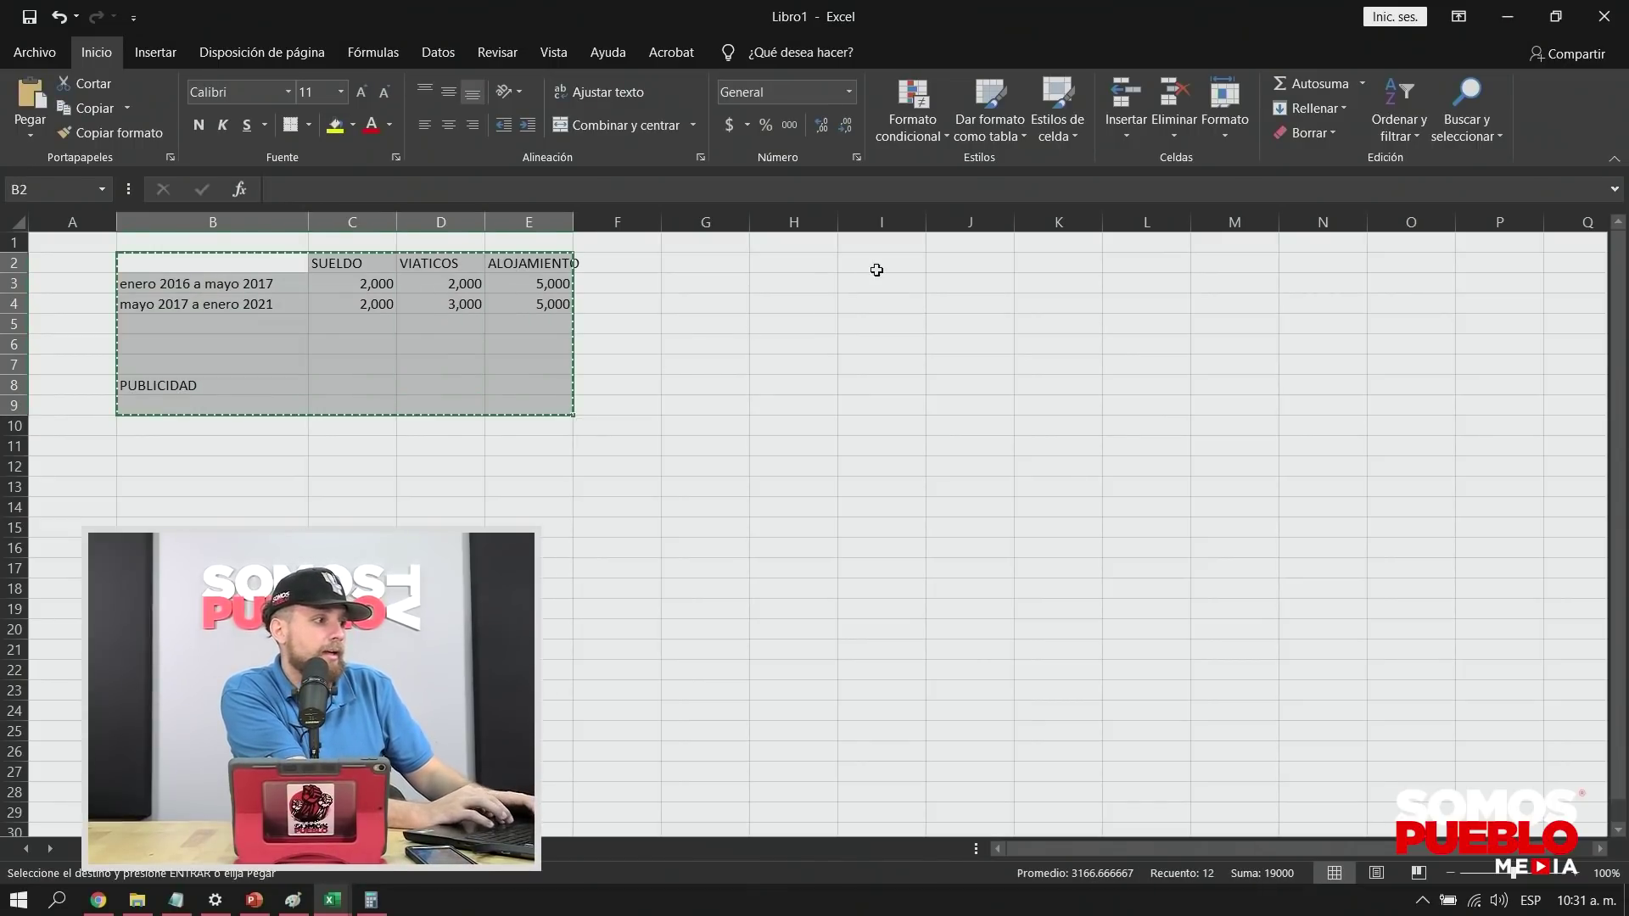
pyautogui.click(872, 273)
pyautogui.hotkey('ctrl', 'v')
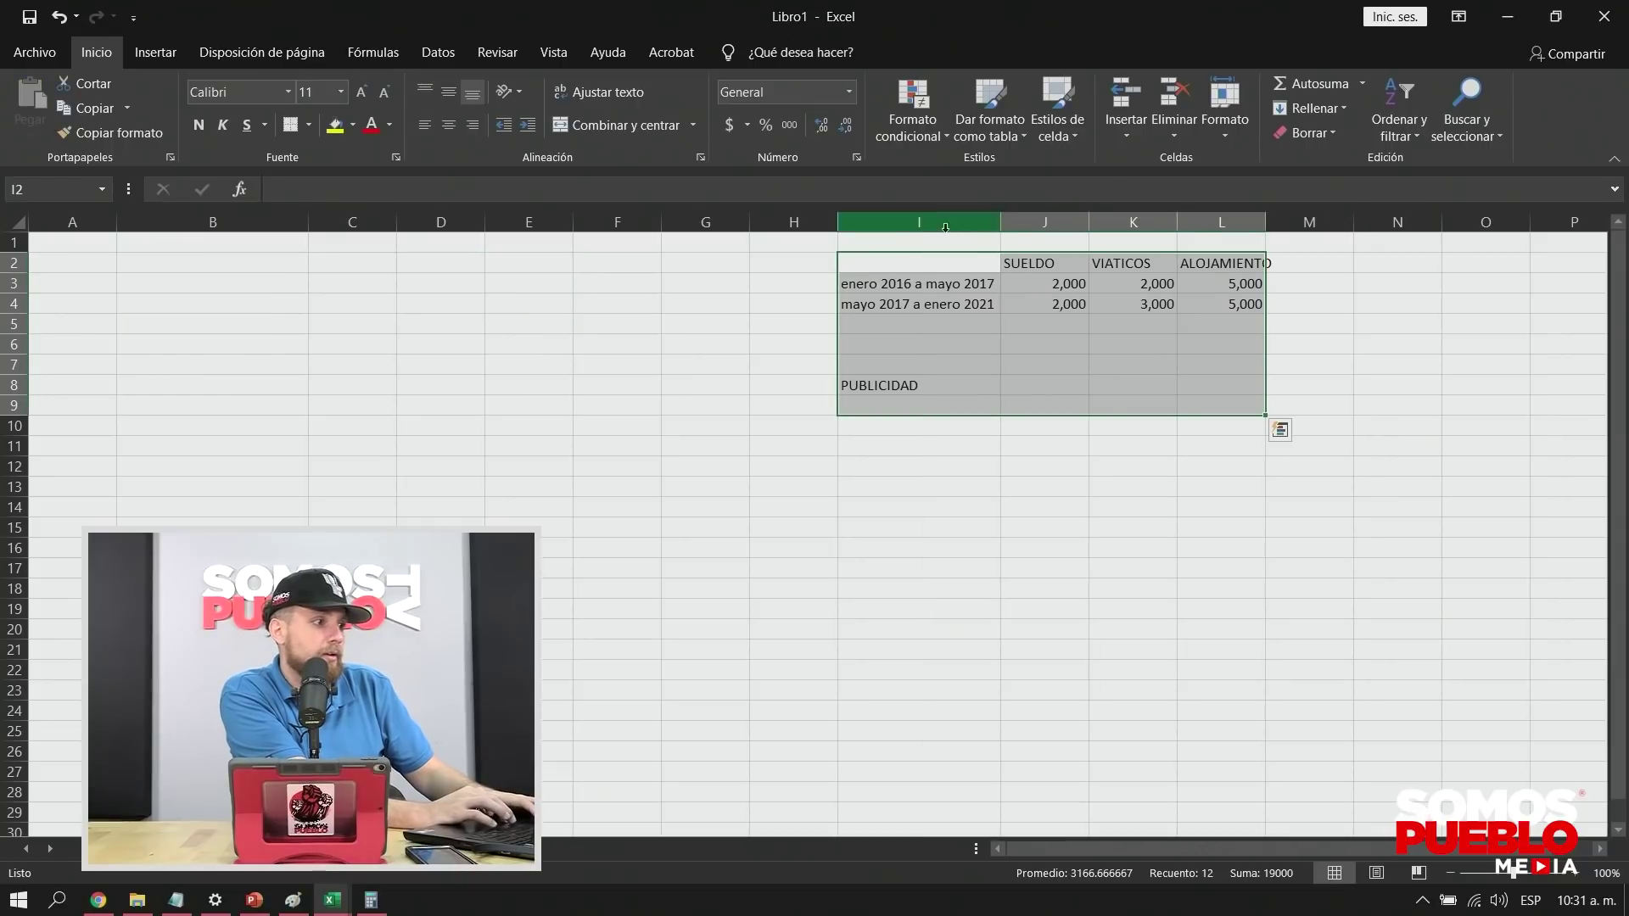
# Step: Widen column L so that the ALOJAMIENTO heading fits inside it
pyautogui.scroll(4, 1123, 375)
pyautogui.moveTo(1618, 543); pyautogui.dragTo(1618, 489)
pyautogui.moveTo(1381, 230); pyautogui.dragTo(1423, 230)
pyautogui.click(1199, 397)
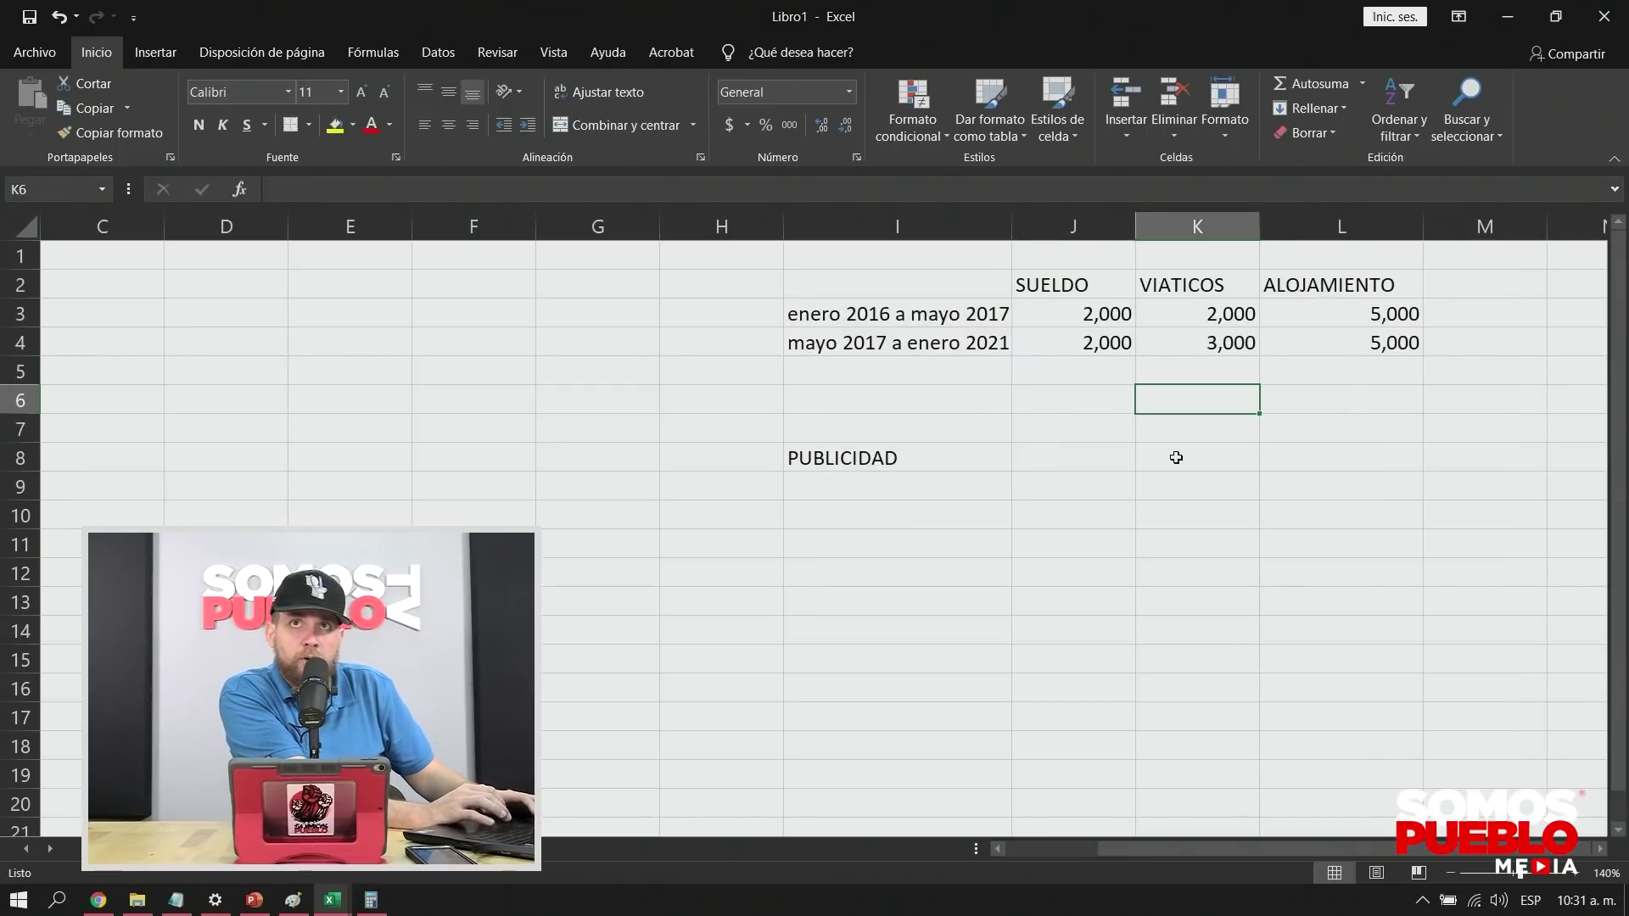
# Step: Open the Windows Calculator, add 2000, 2000 and 5000 for the enero 2016 a mayo 2017 row, and multiply the sum by 50
pyautogui.scroll(1, 1187, 458)
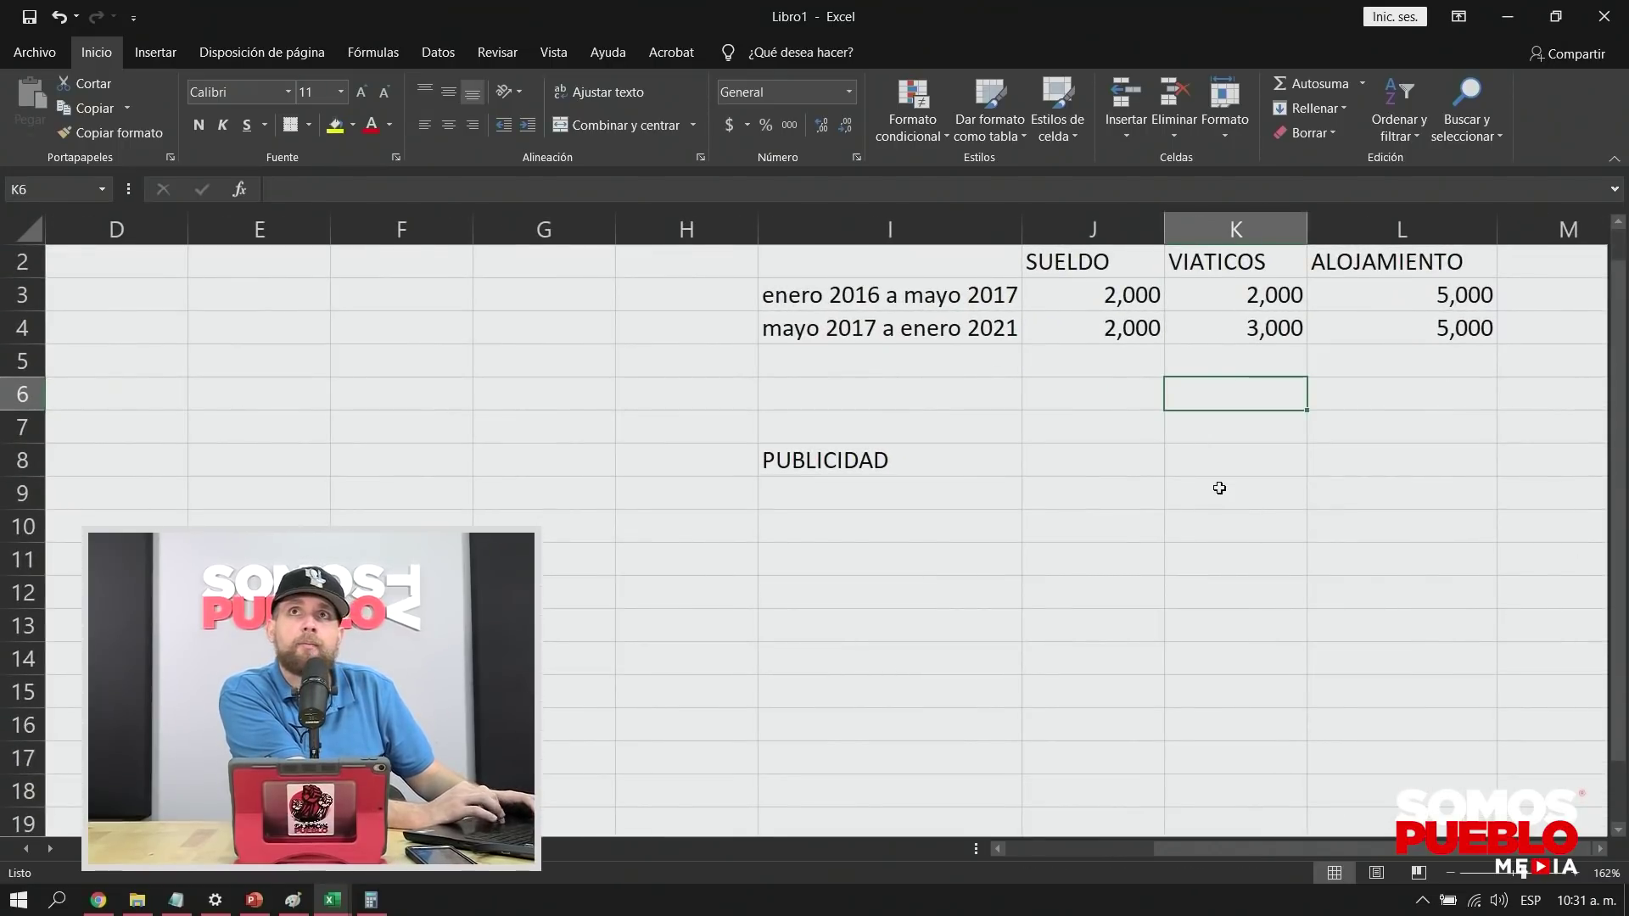
pyautogui.scroll(1, 1219, 485)
pyautogui.scroll(3, 1219, 488)
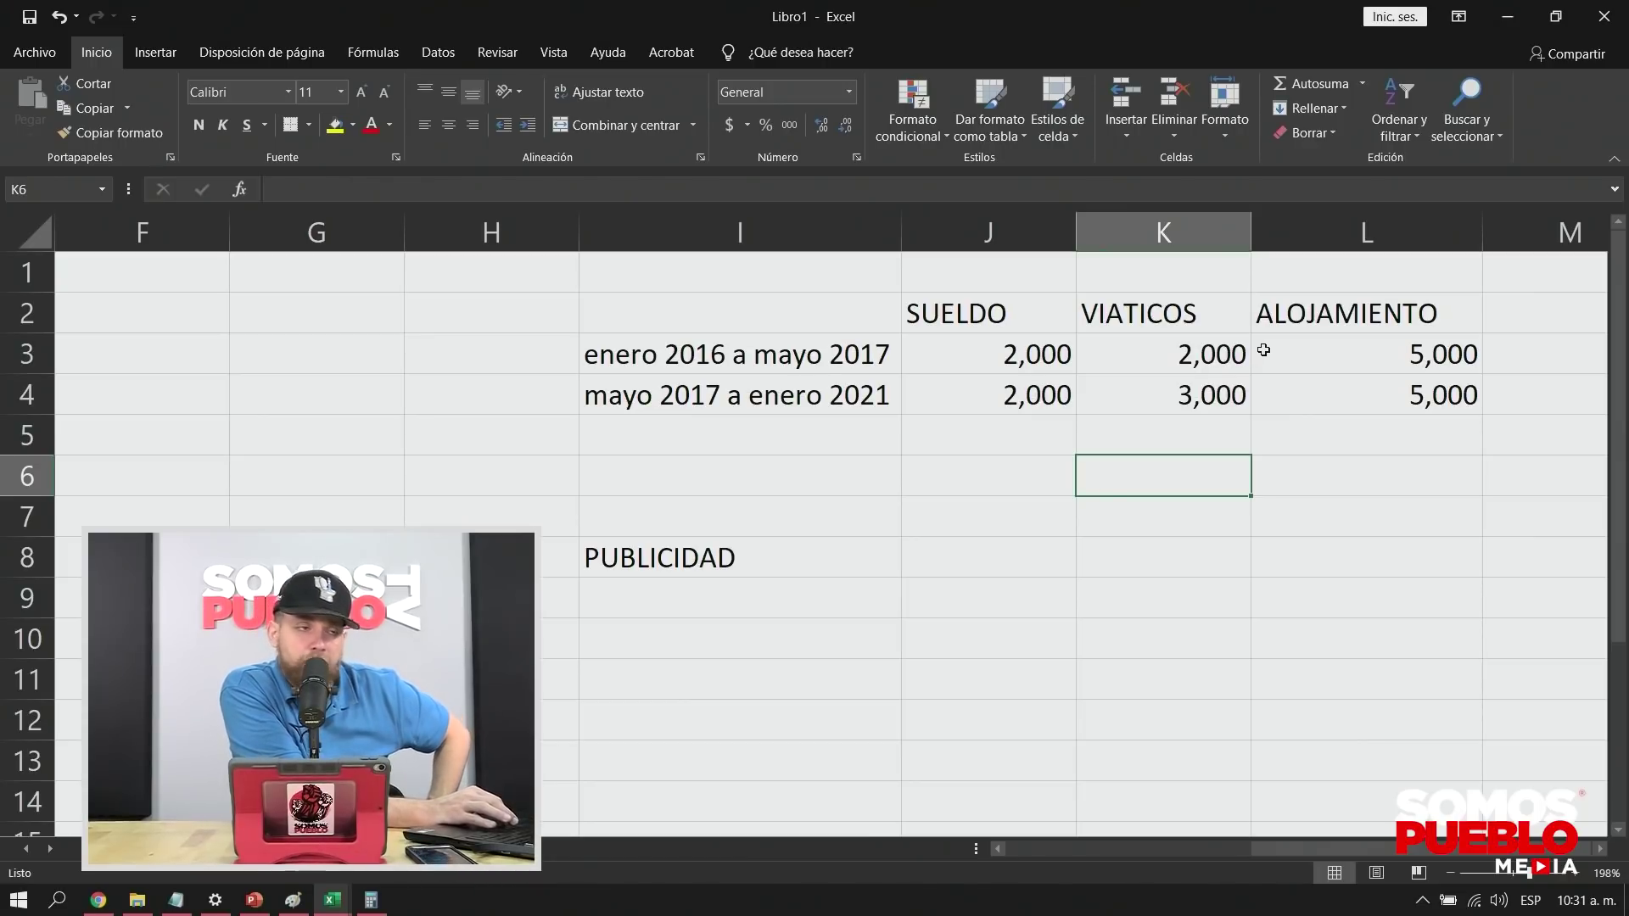
pyautogui.press('XF86Calculator')
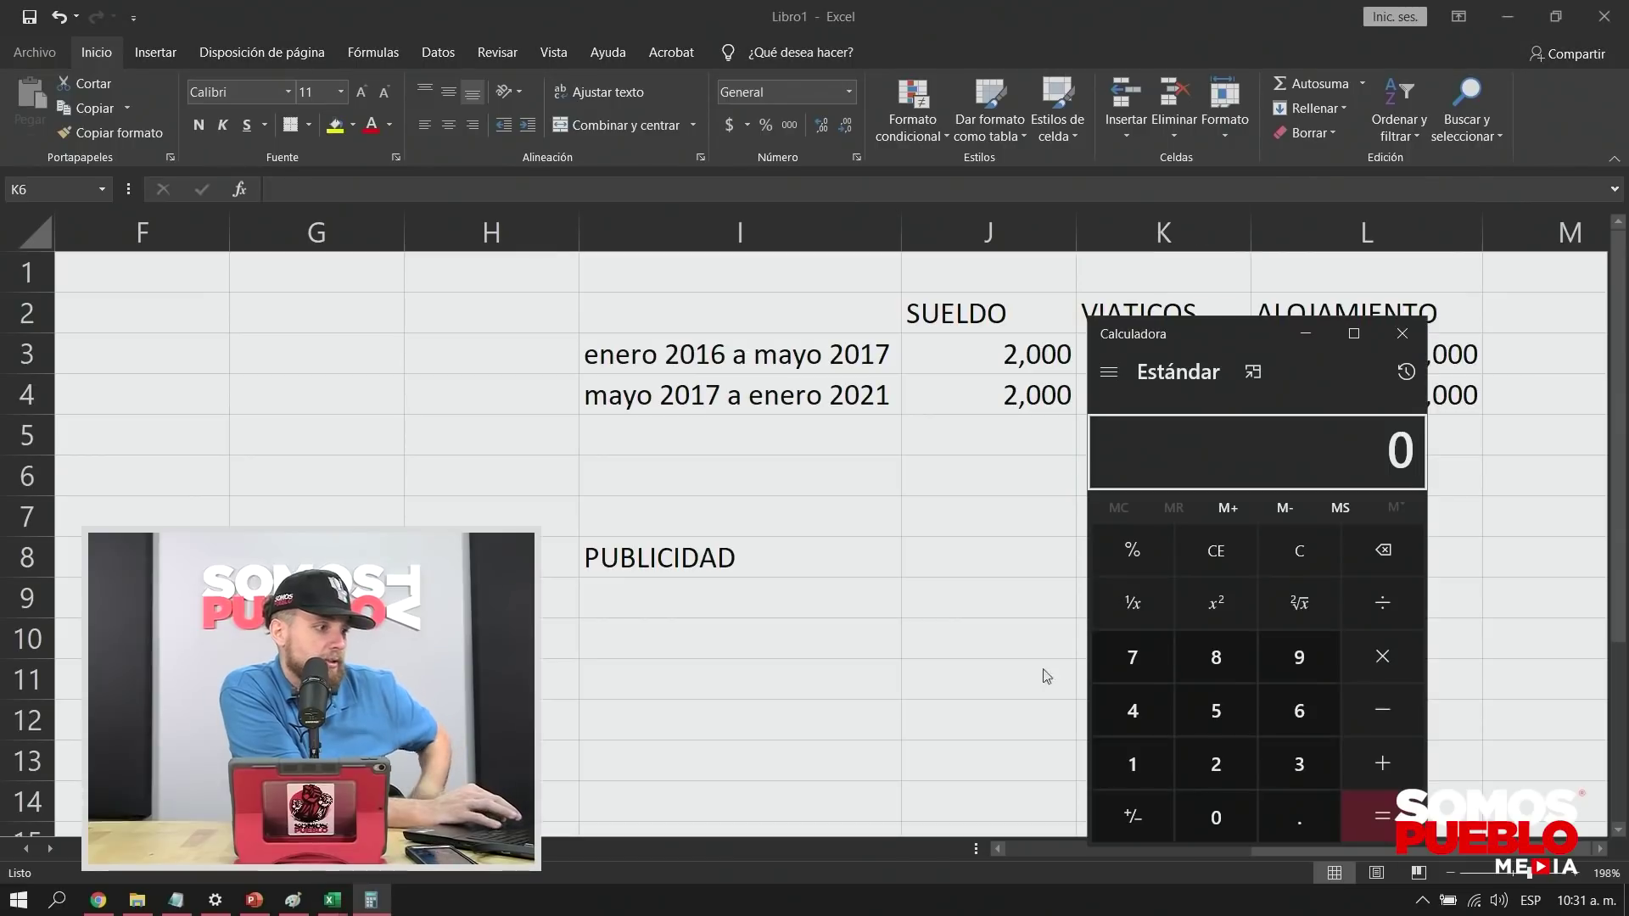
pyautogui.write('2000 ')
pyautogui.write('+ 2000 + 500')
pyautogui.write('0 +')
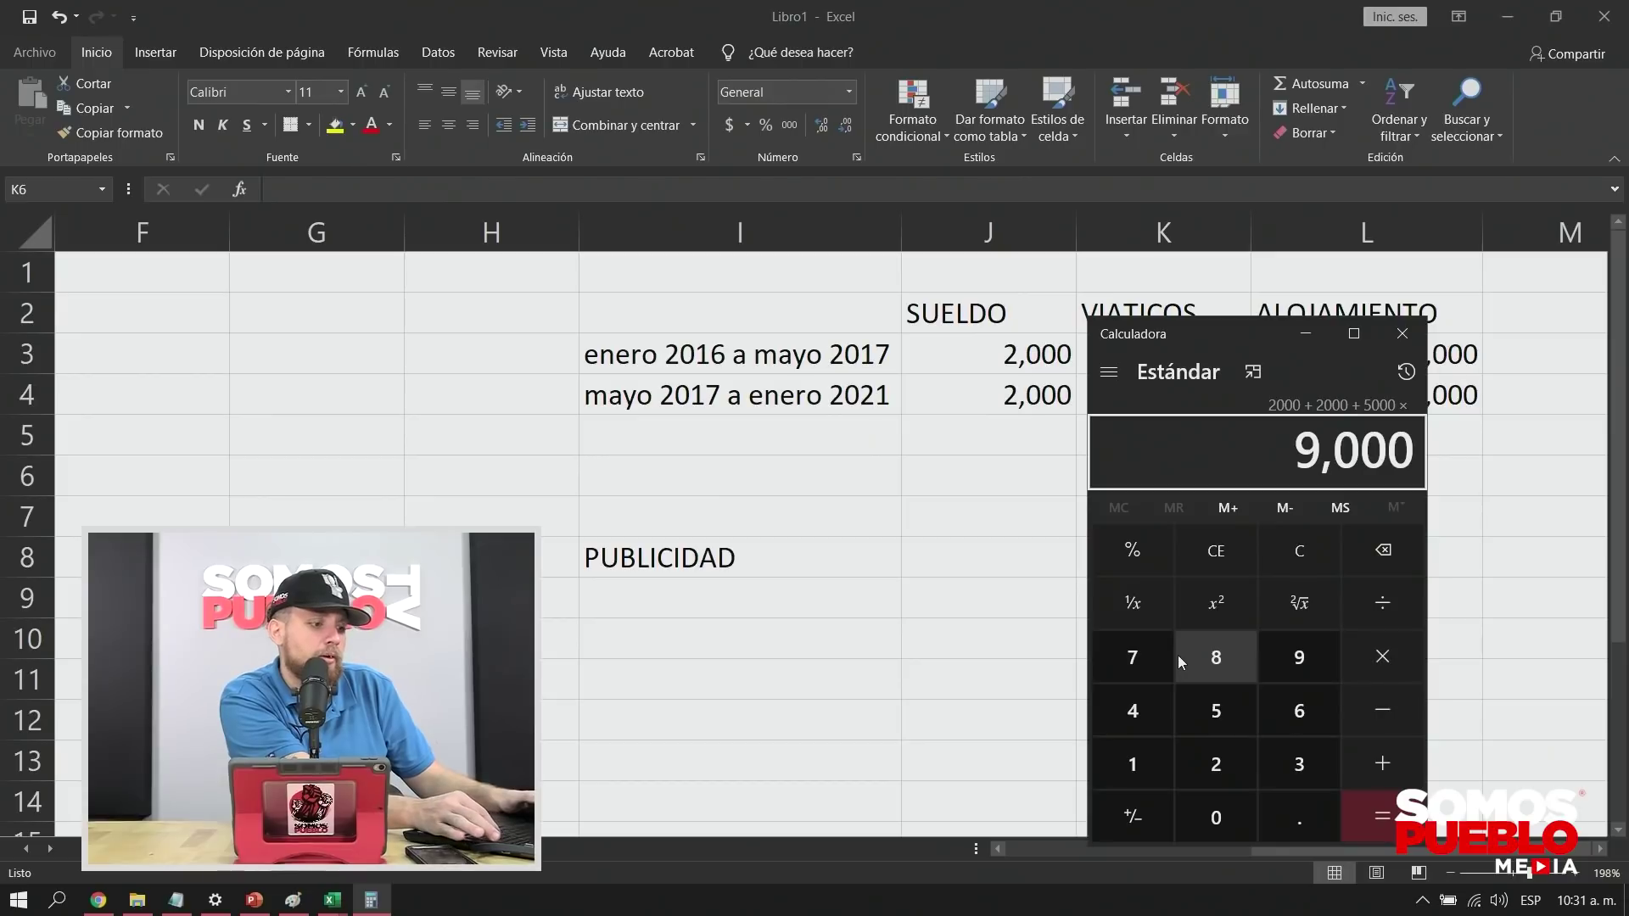
pyautogui.write('5')
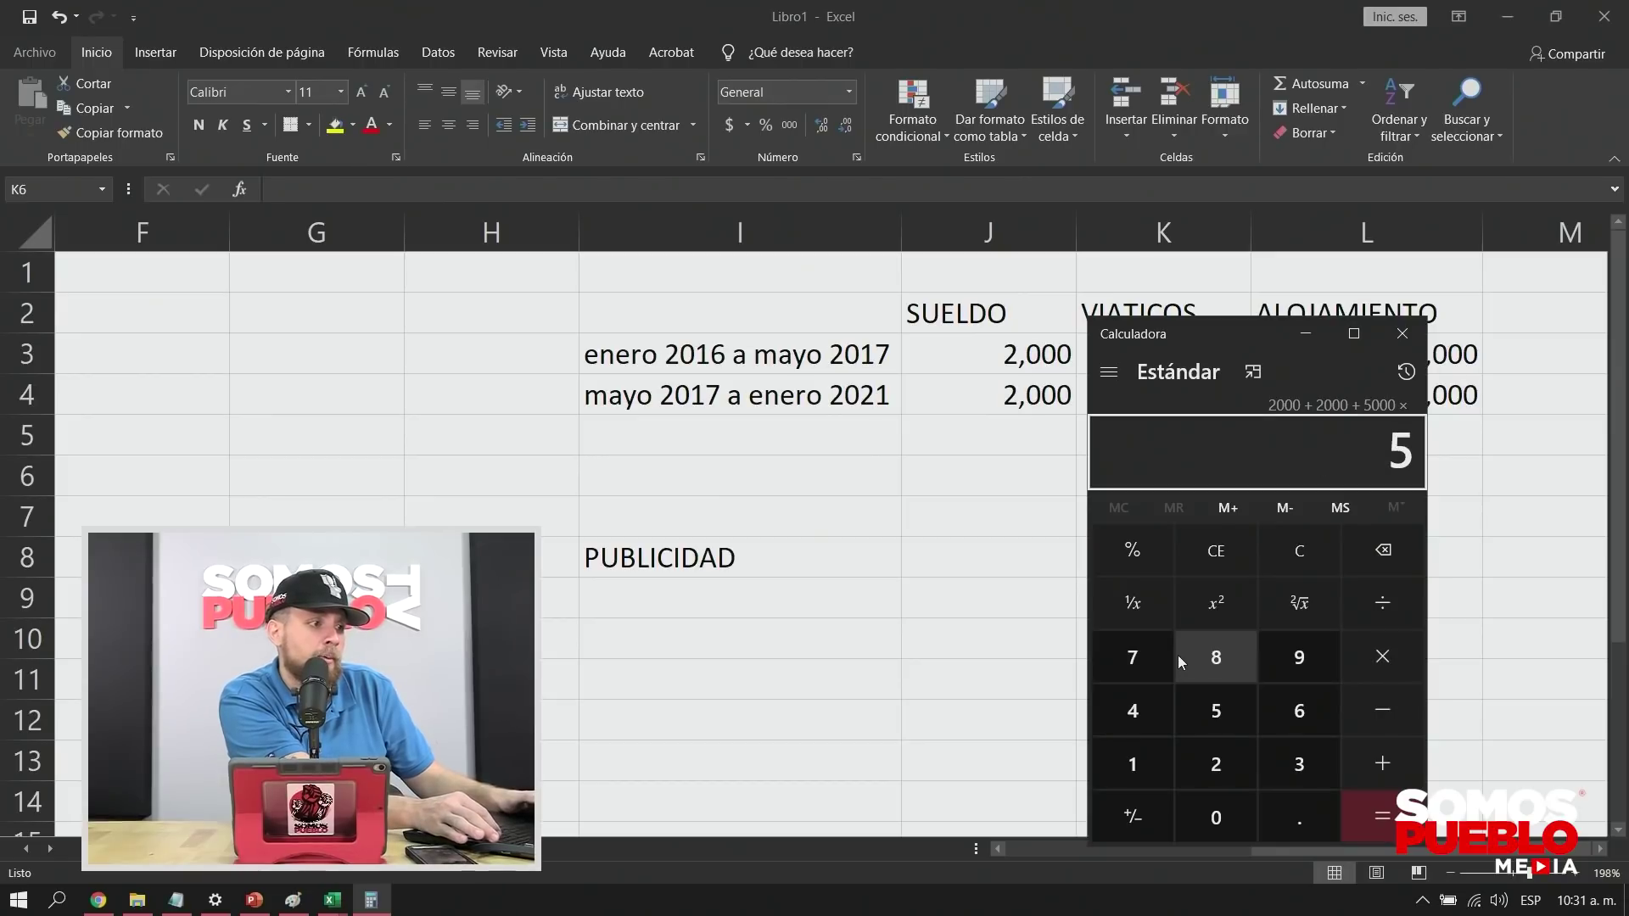
pyautogui.write('0')
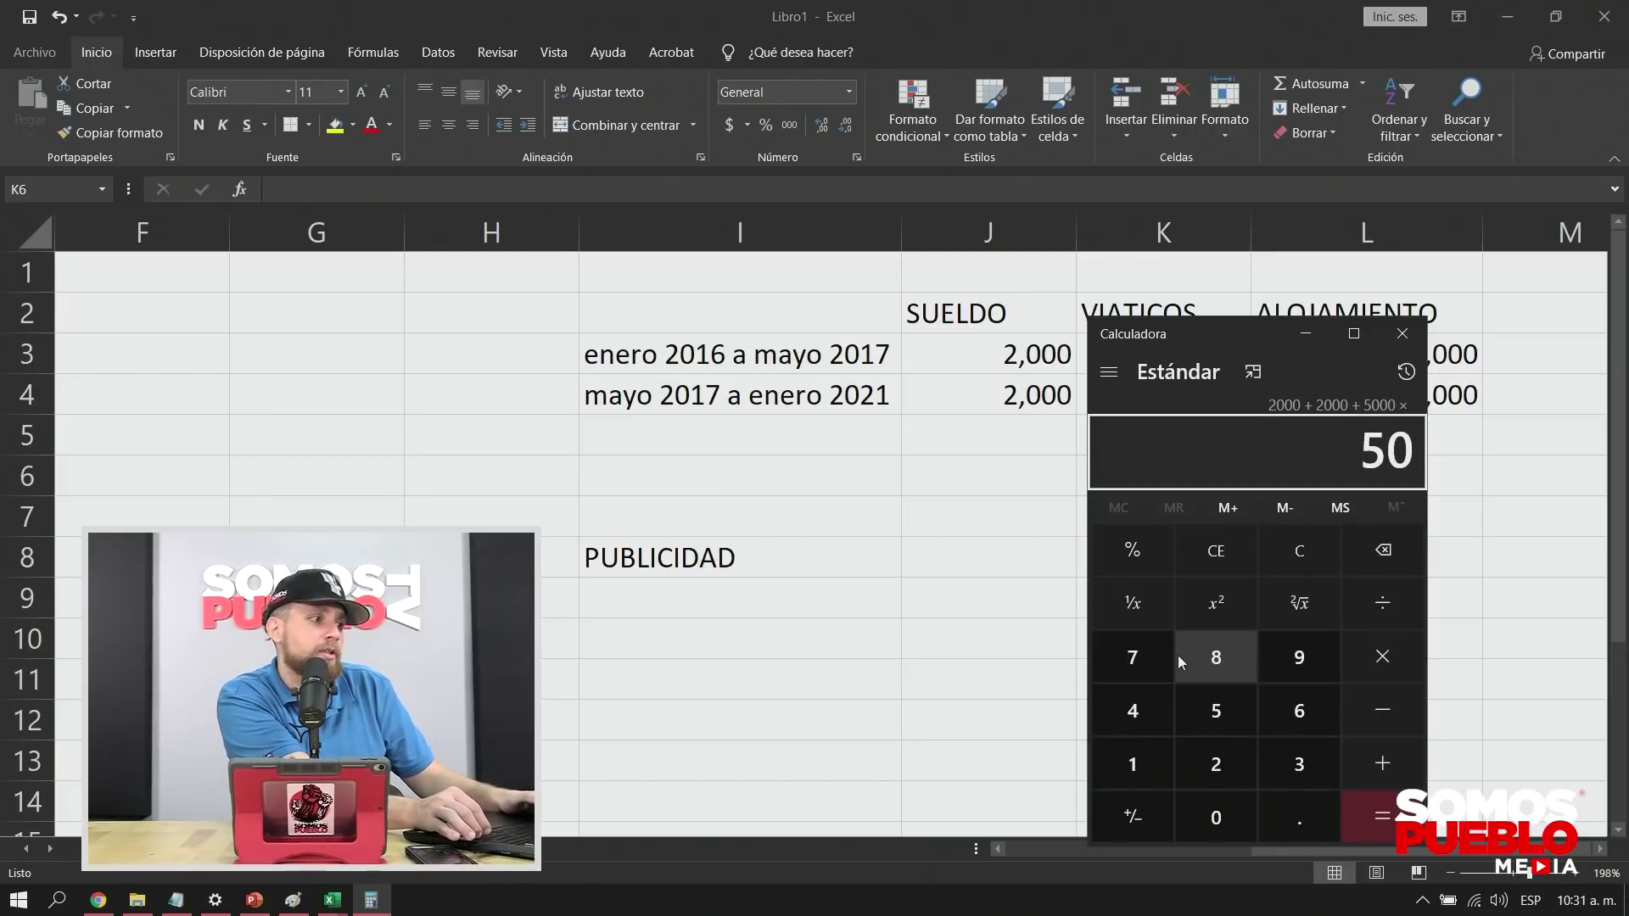
pyautogui.press('Return')
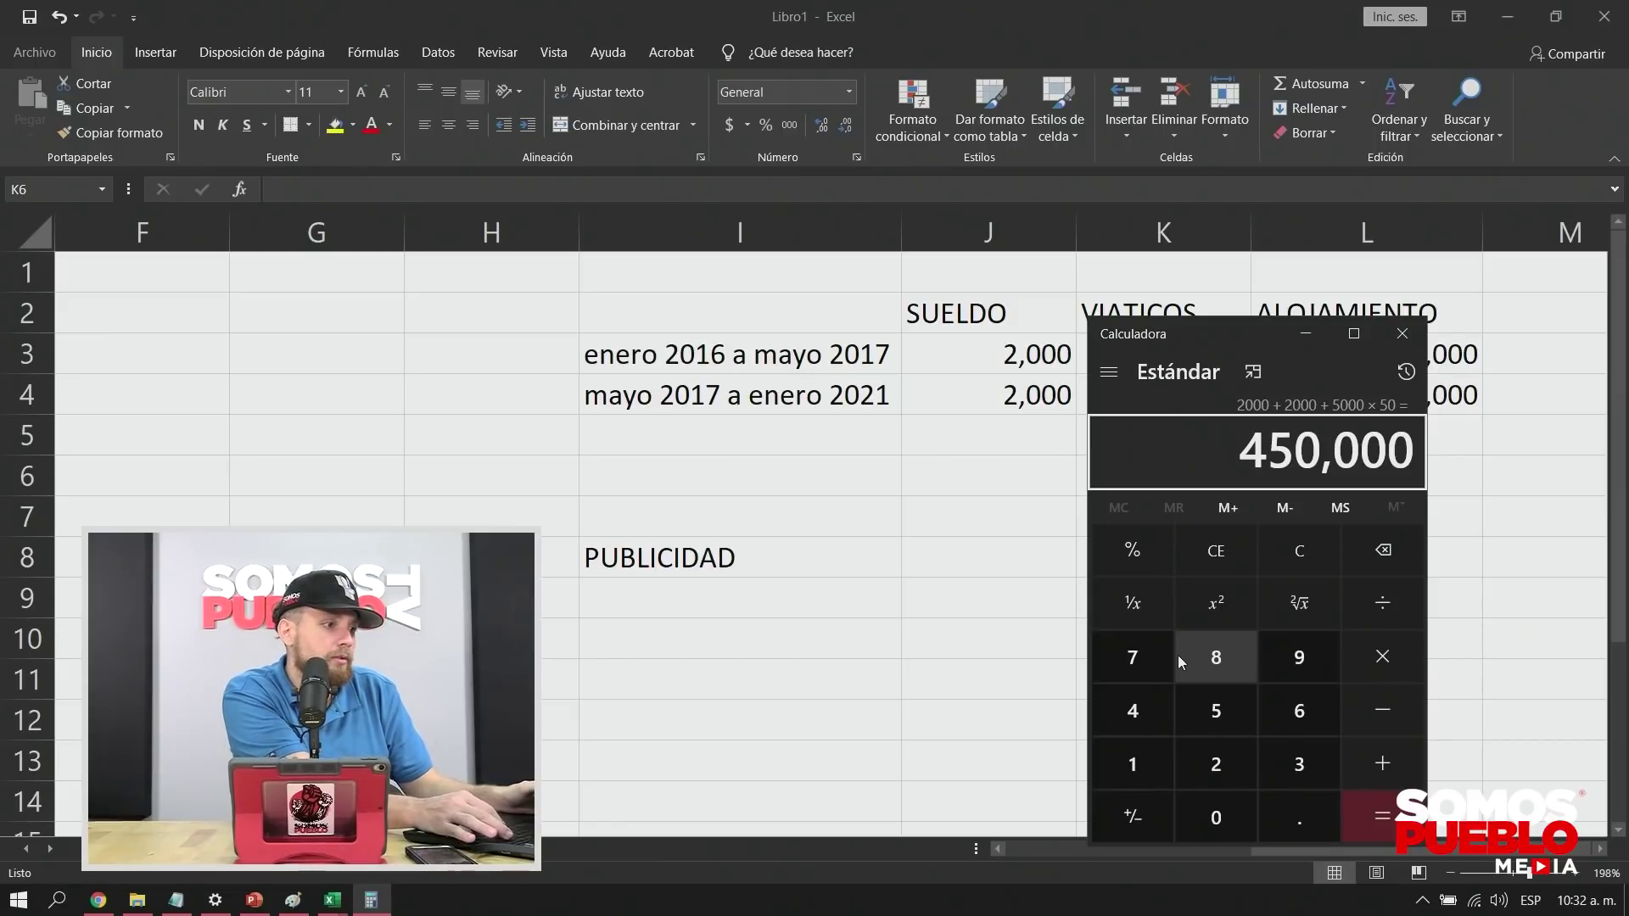
# Step: Multiply the calculator's running amount for the enero 2016 a mayo 2017 row by 16
pyautogui.press('*')
pyautogui.press('1')
pyautogui.press('6')
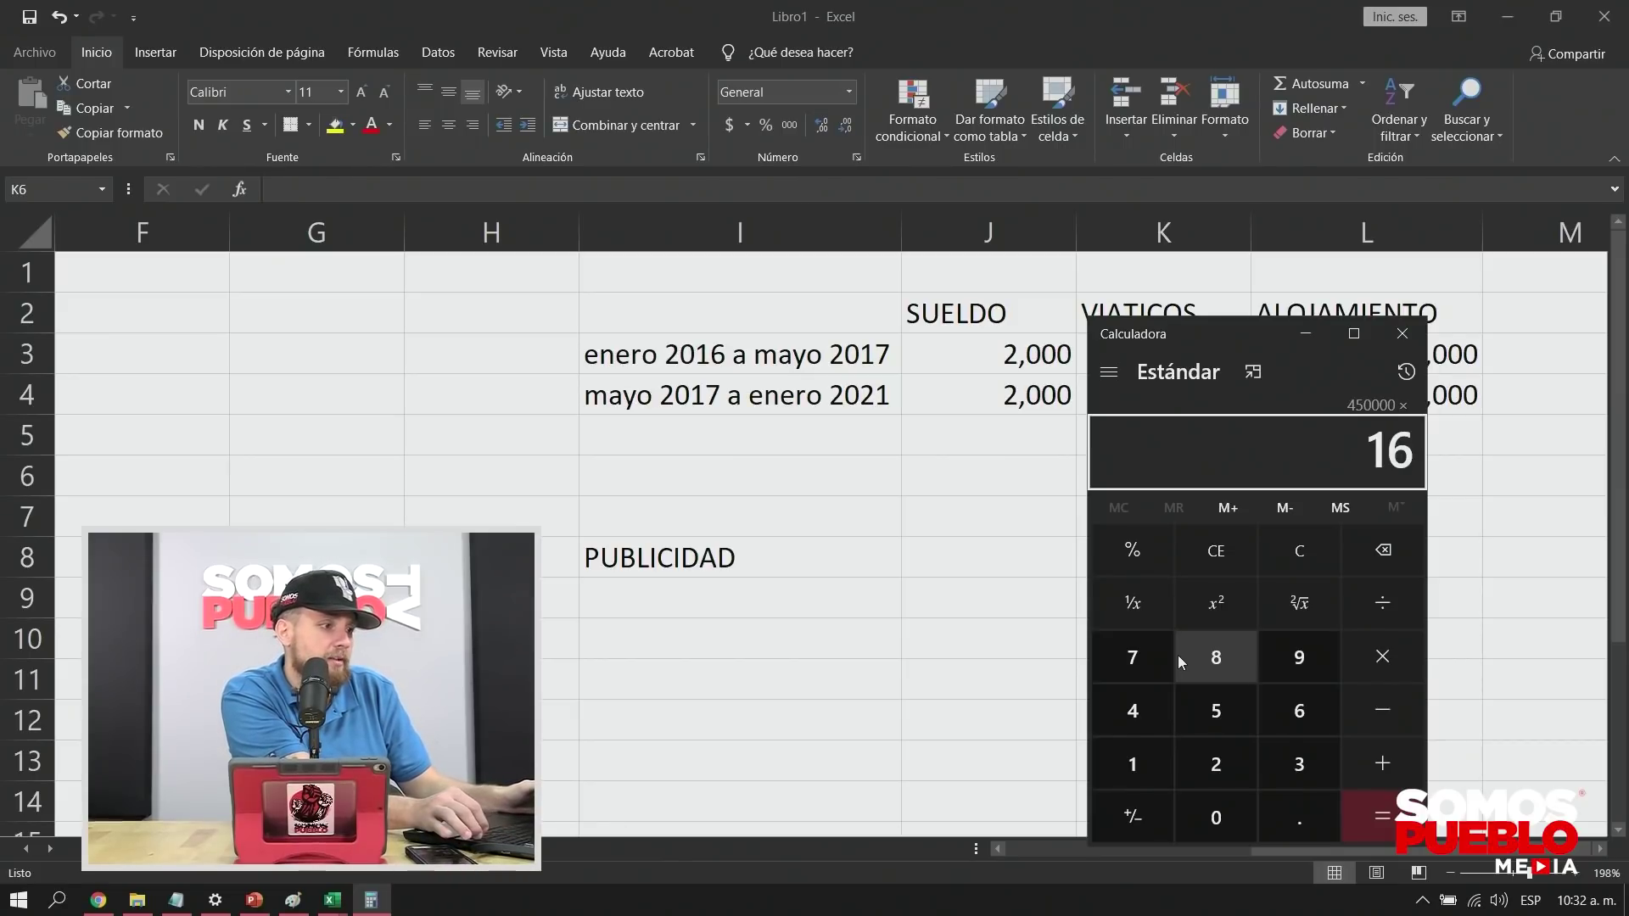
pyautogui.press('Return')
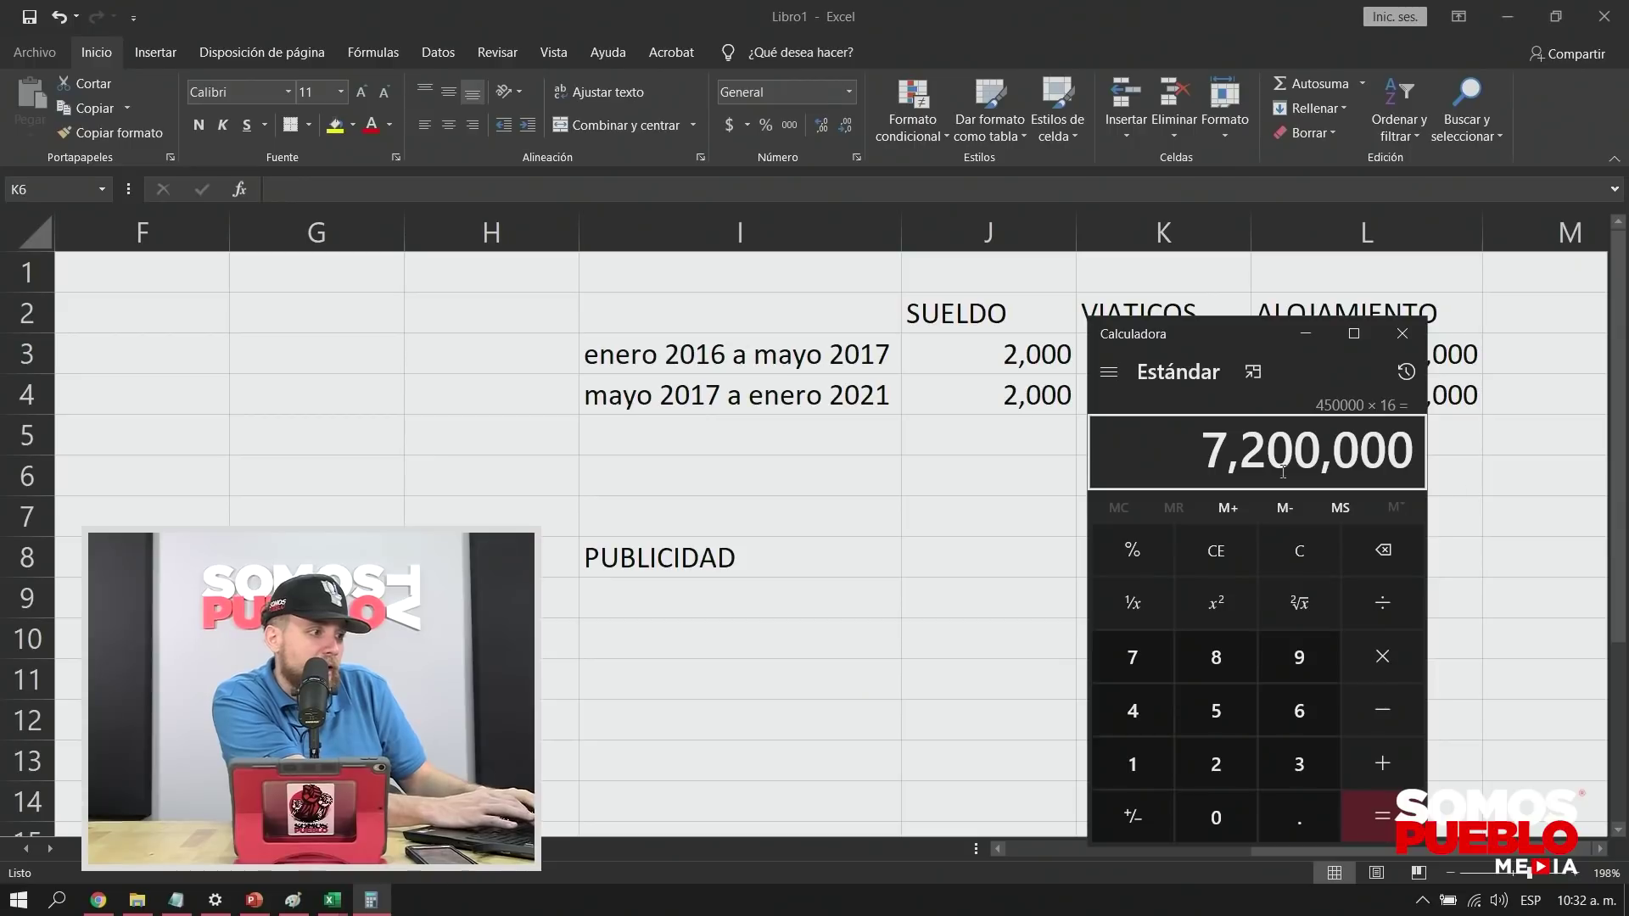
# Step: Copy the calculator result into cell M3 of Libro1, beside the enero 2016 a mayo 2017 payments
pyautogui.moveTo(1211, 448); pyautogui.dragTo(1422, 450)
pyautogui.hotkey('ctrl', 'c')
pyautogui.click(1525, 358)
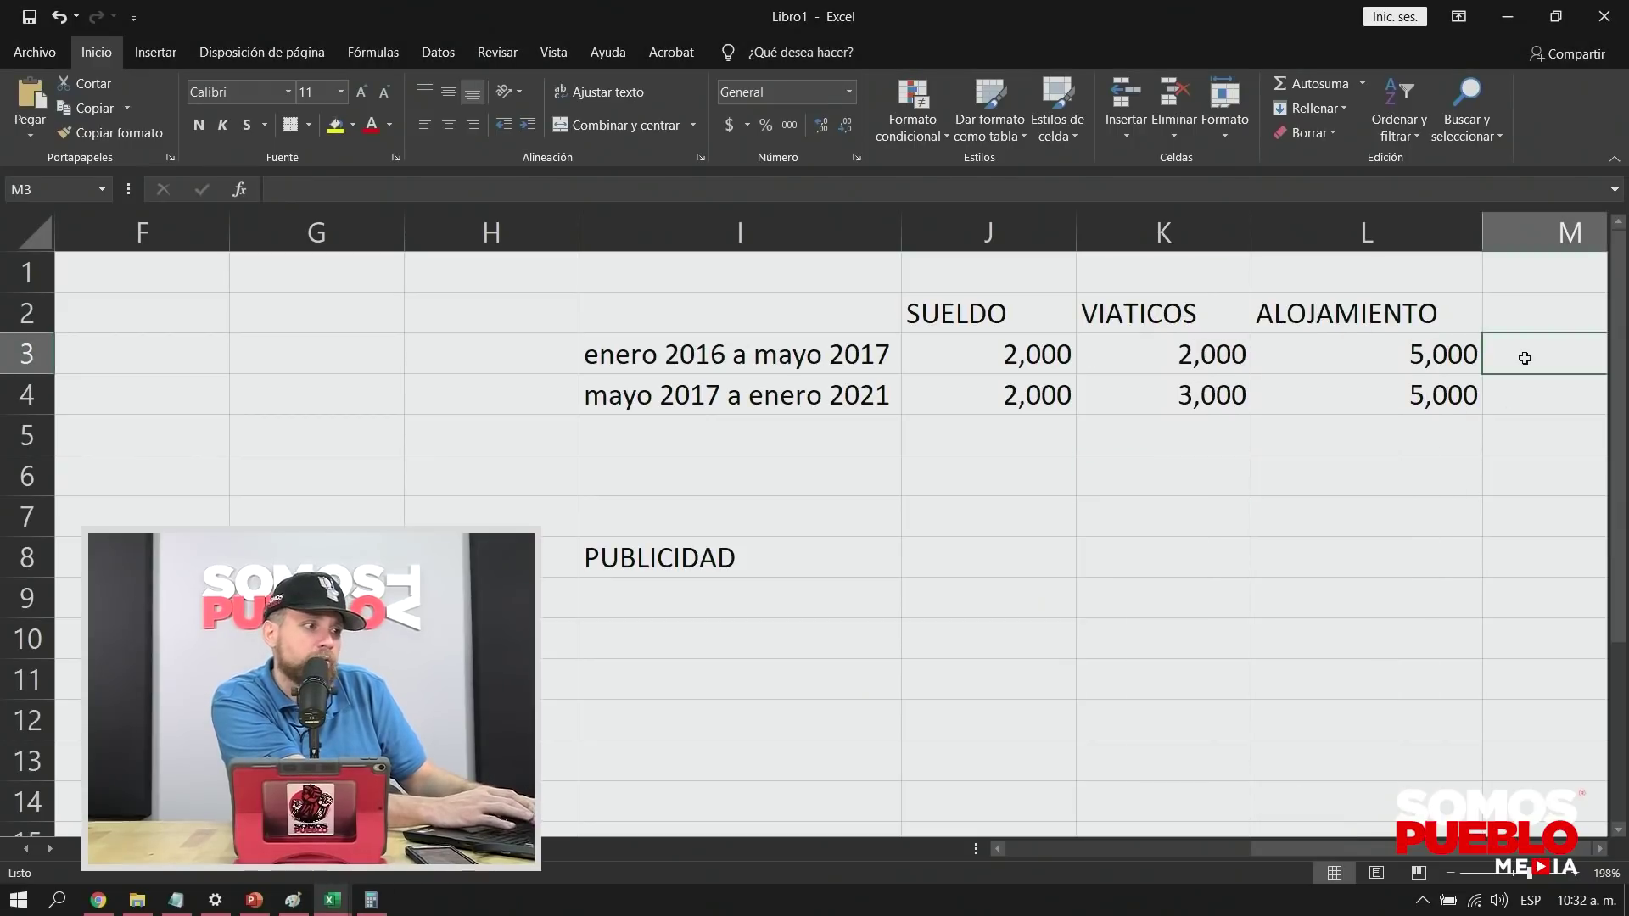
pyautogui.hotkey('ctrl', 'v')
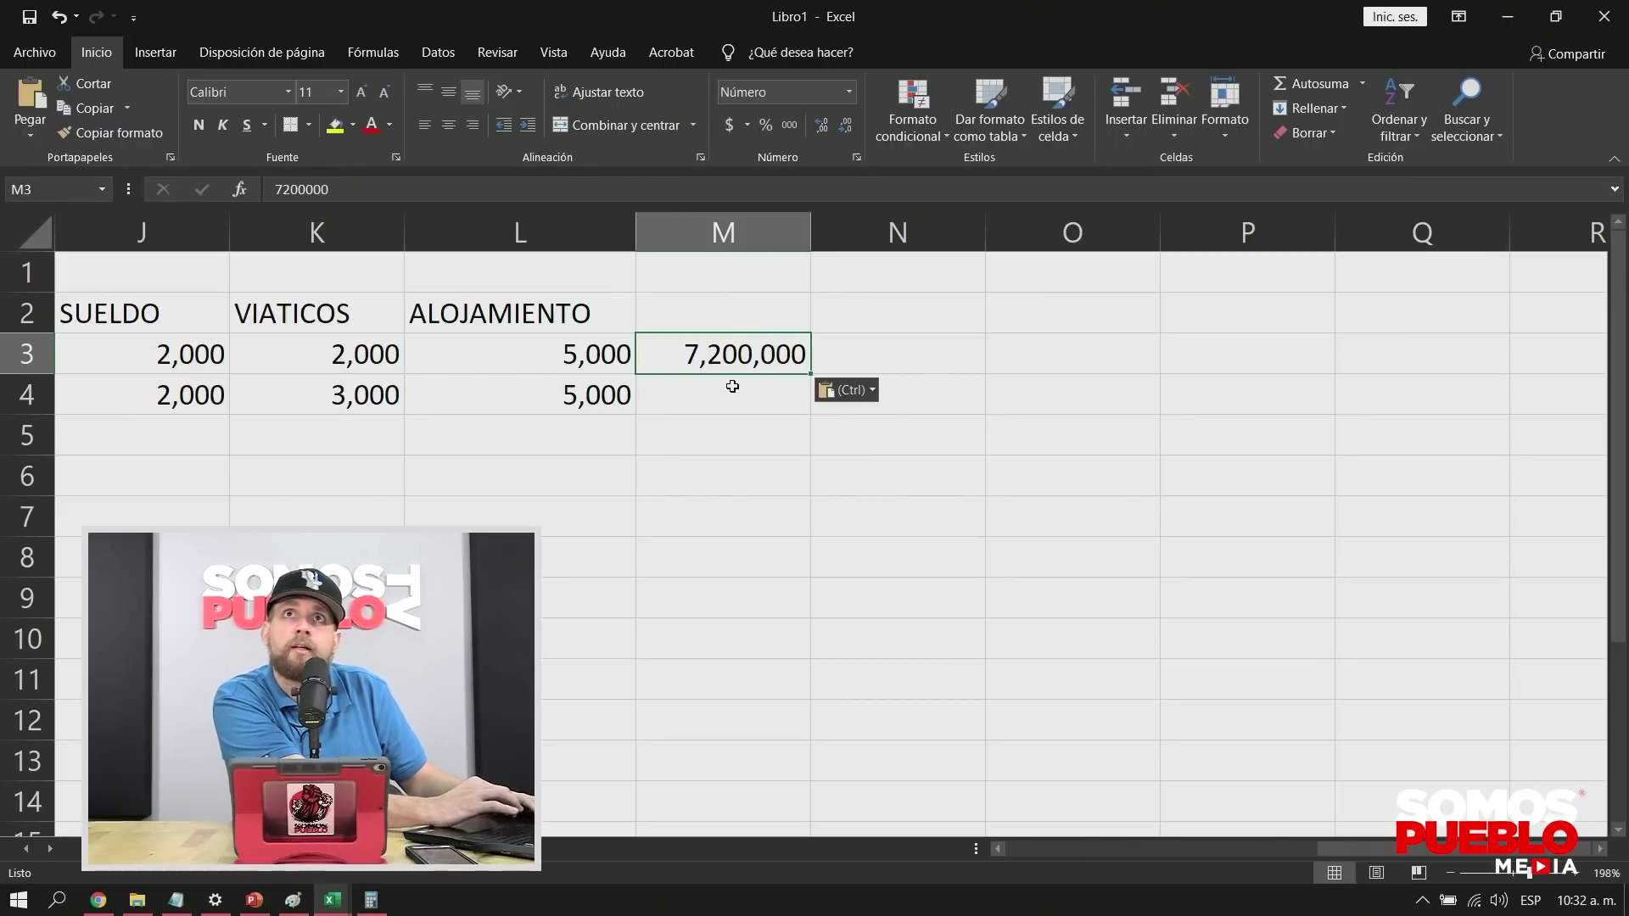
pyautogui.press('Left')
pyautogui.press('Left')
pyautogui.press('Left')
pyautogui.press('Left')
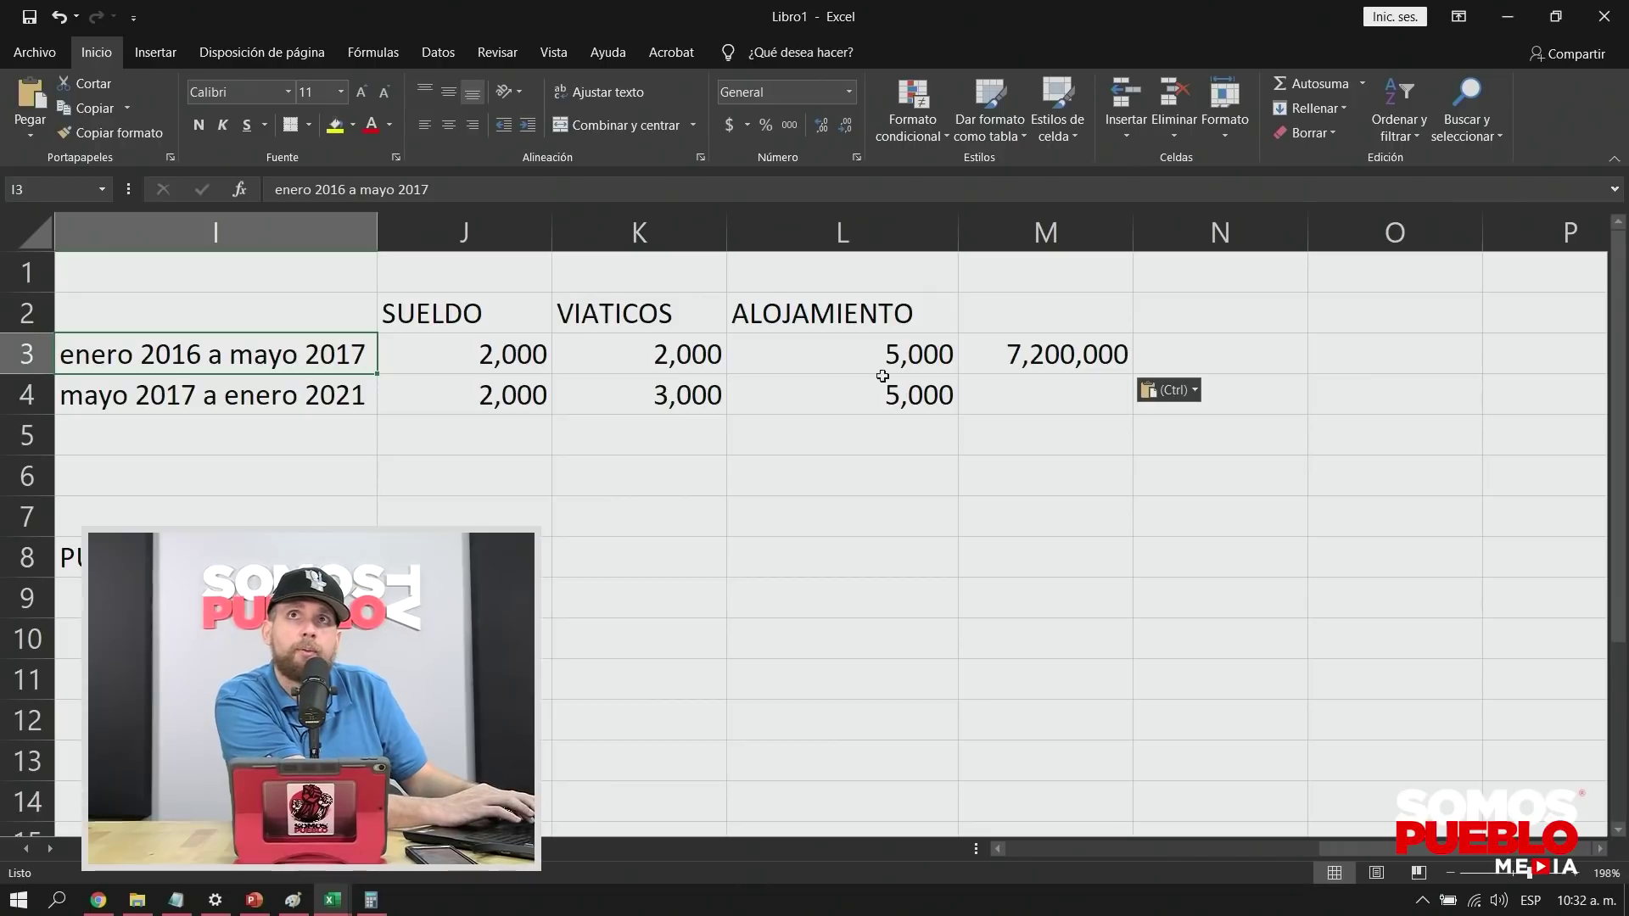
# Step: Clear the Calculator and multiply 10000 by 54 and by 56 for the mayo 2017 a enero 2021 row
pyautogui.click(1009, 401)
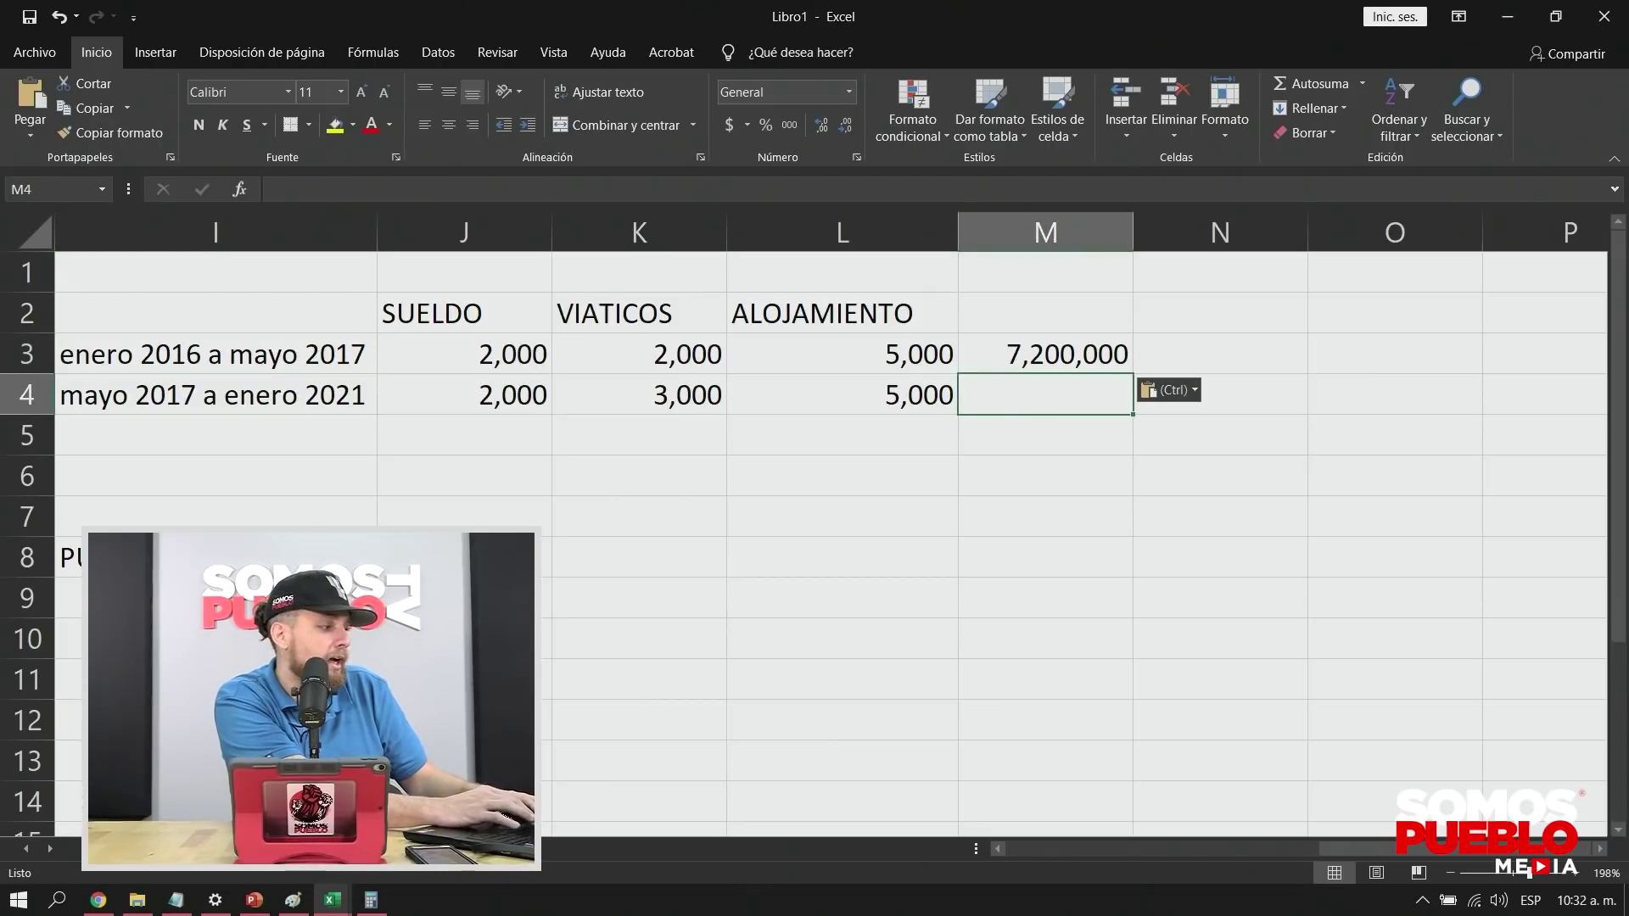
pyautogui.click(380, 906)
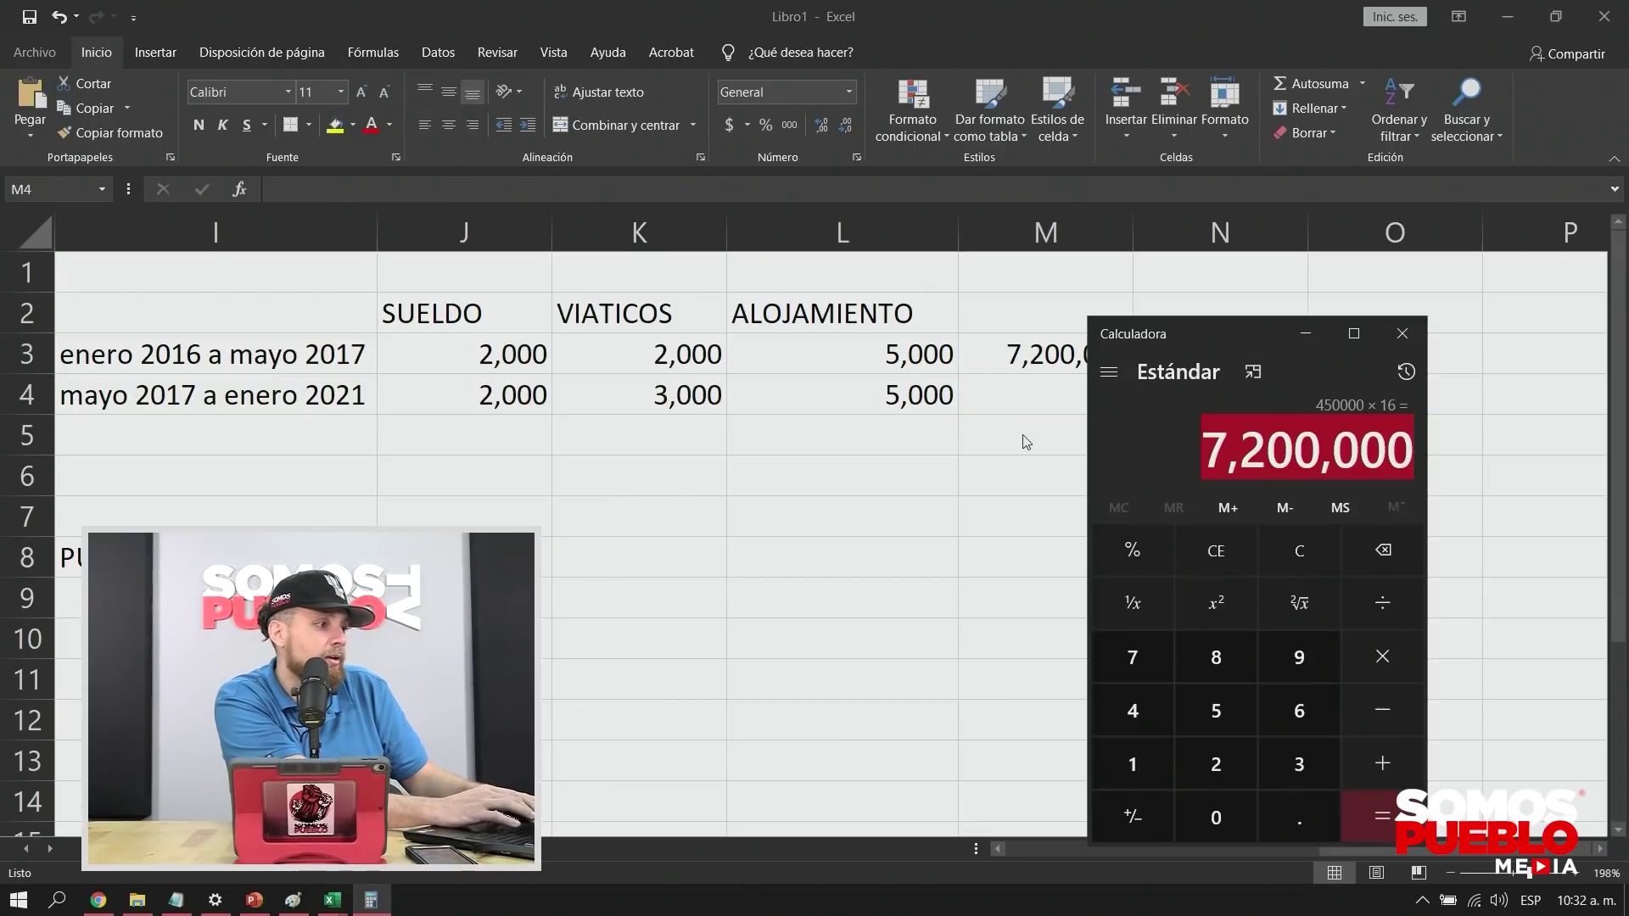
pyautogui.moveTo(1237, 339); pyautogui.dragTo(1336, 206)
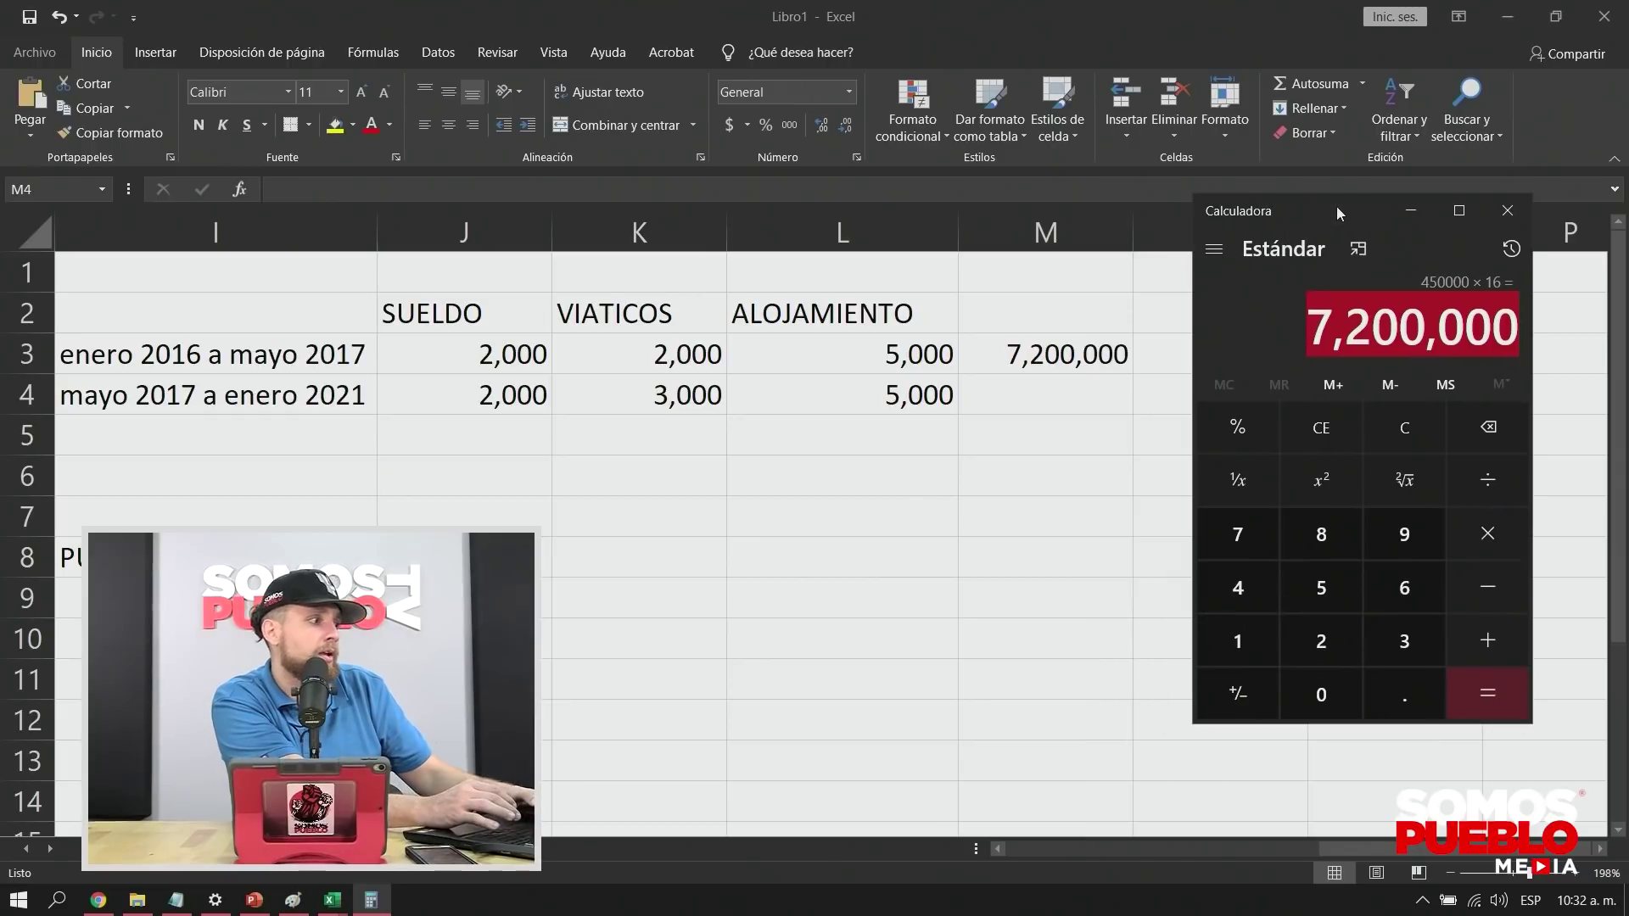
pyautogui.press('Escape')
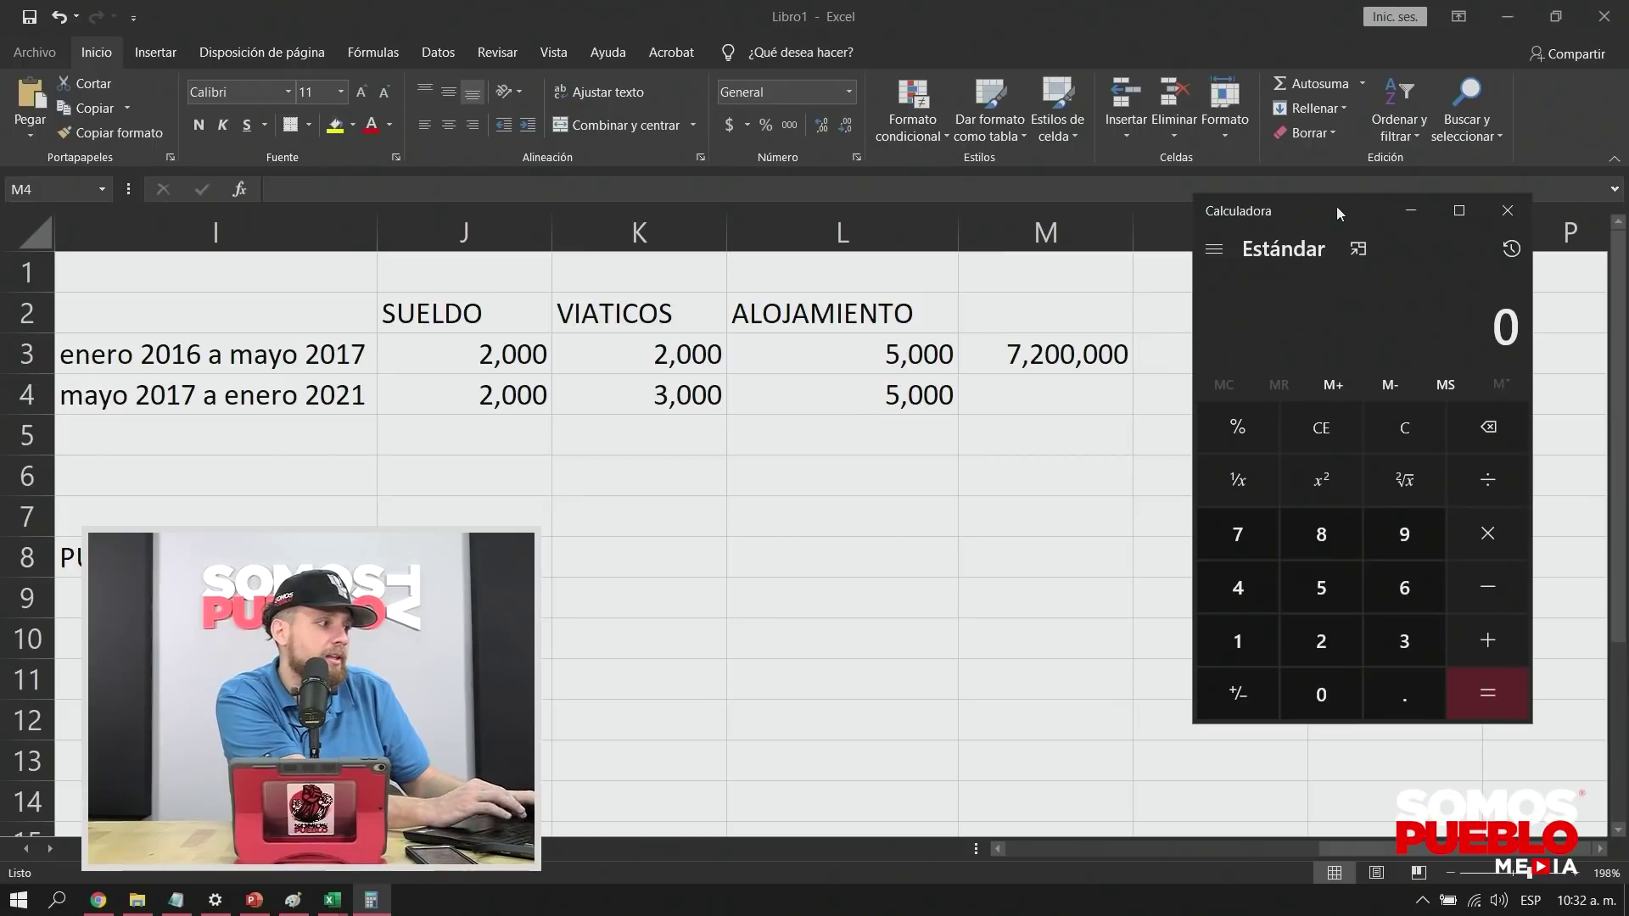
pyautogui.write('100000')
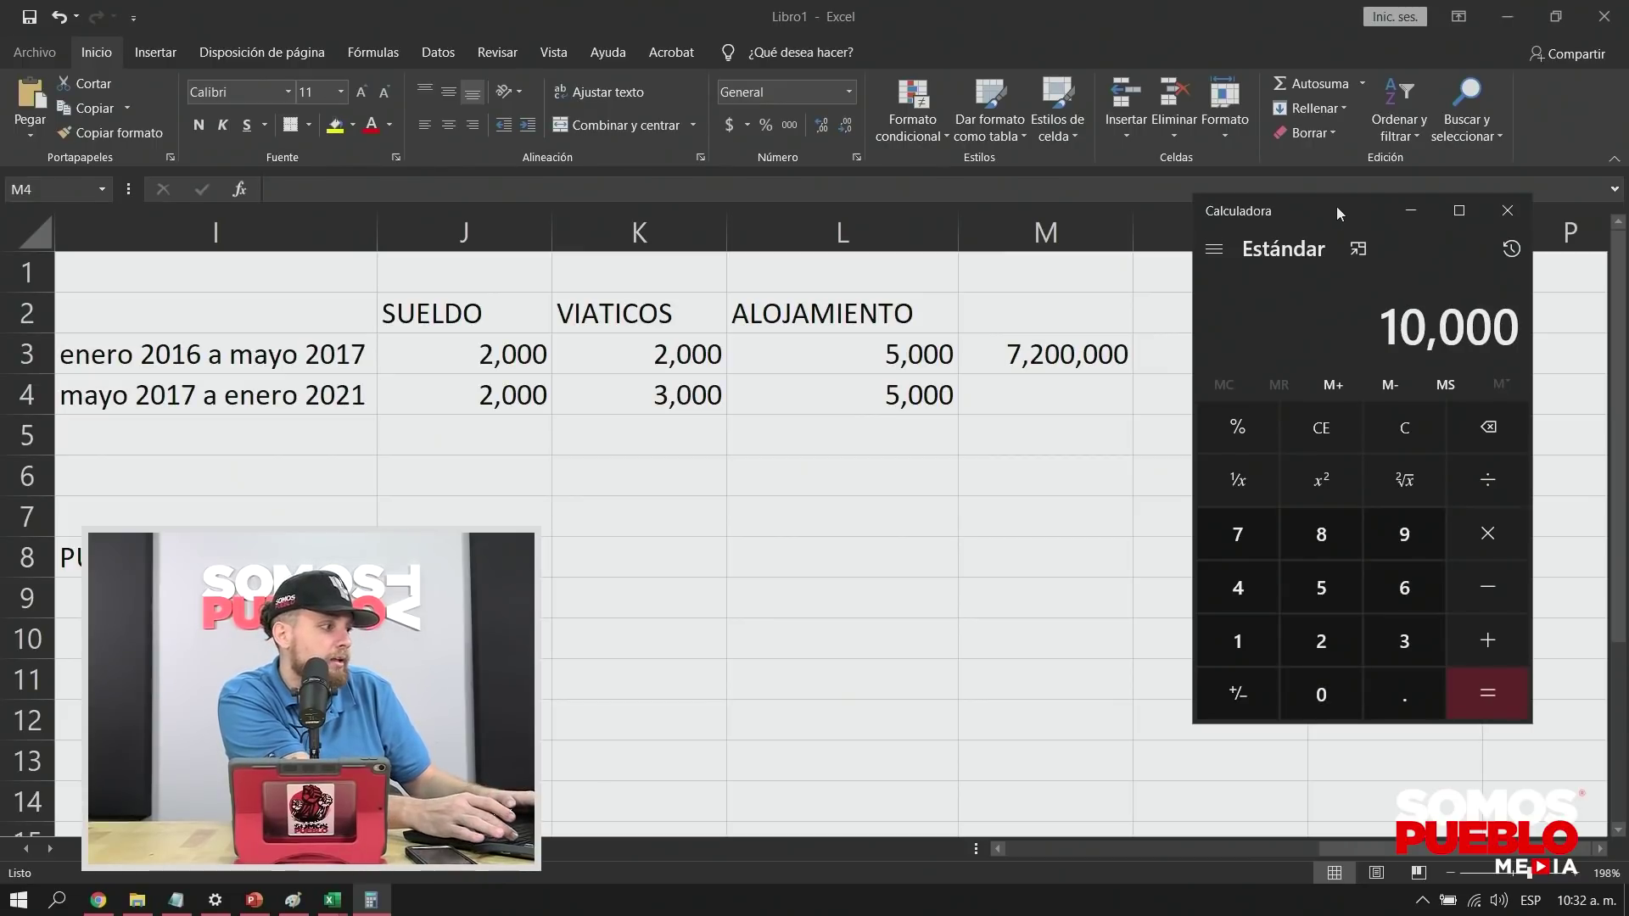
pyautogui.press('*')
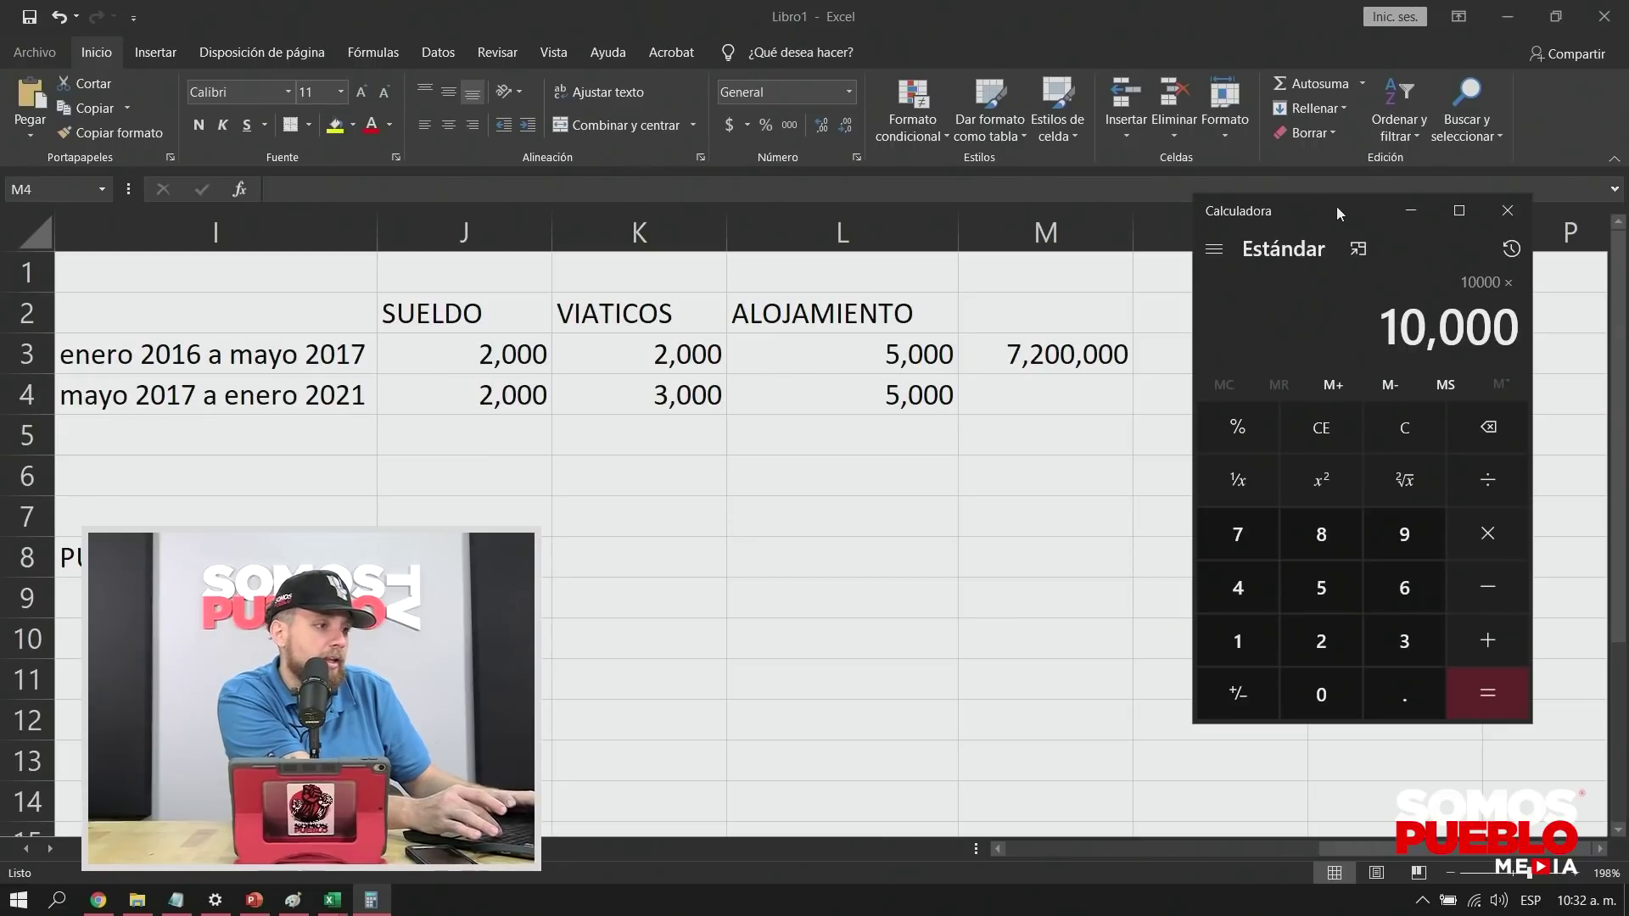
pyautogui.write('5')
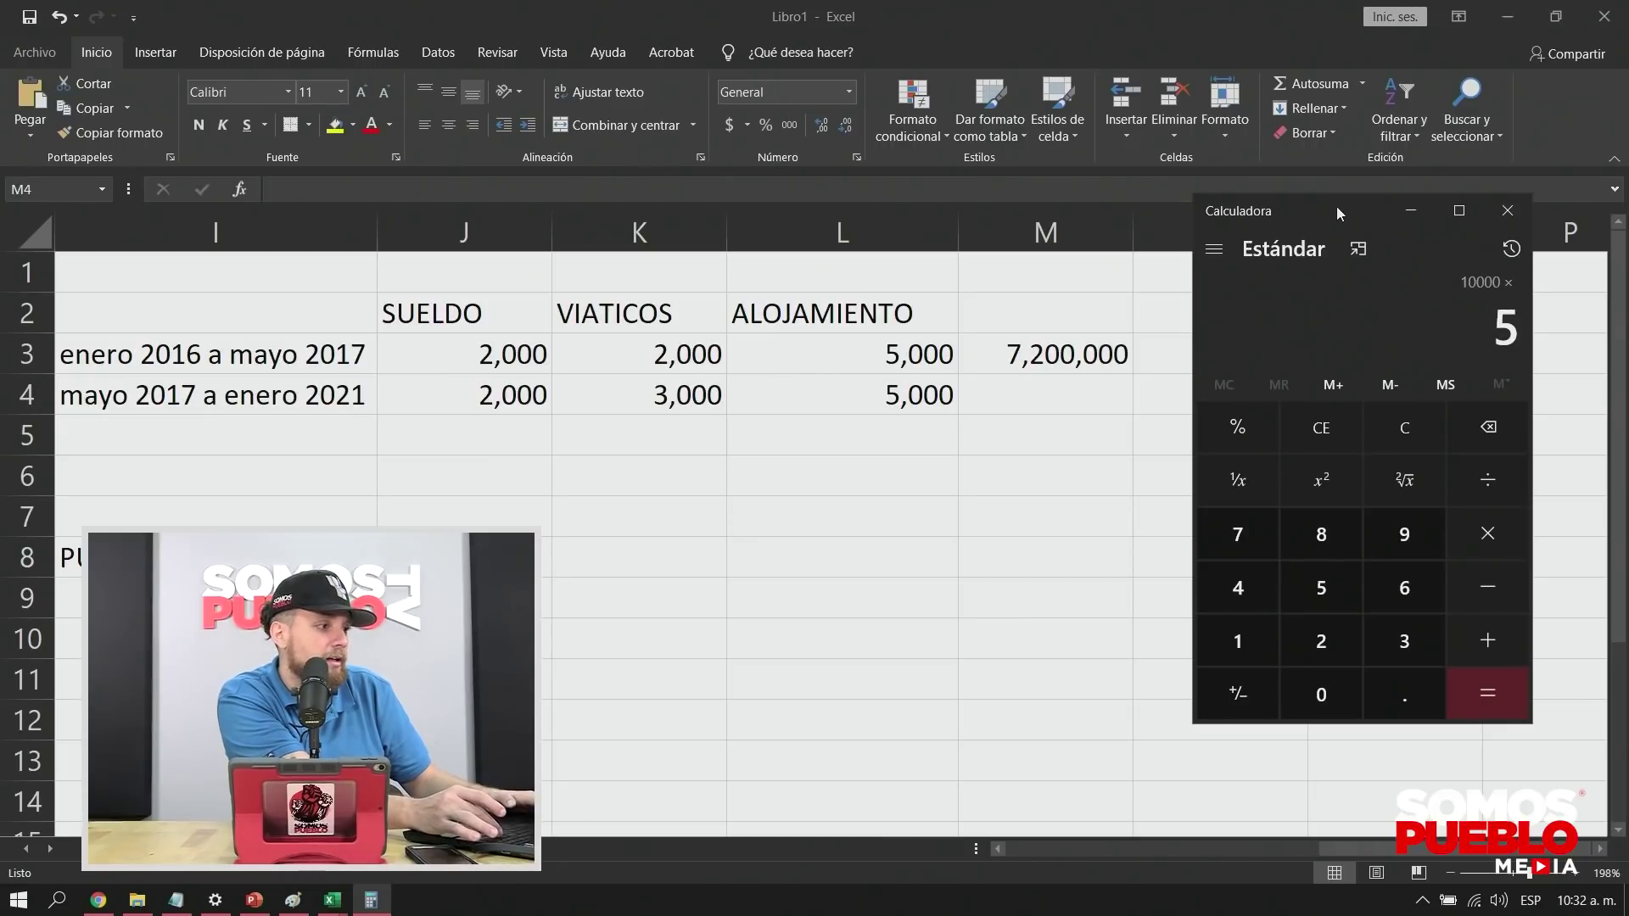
pyautogui.write('4')
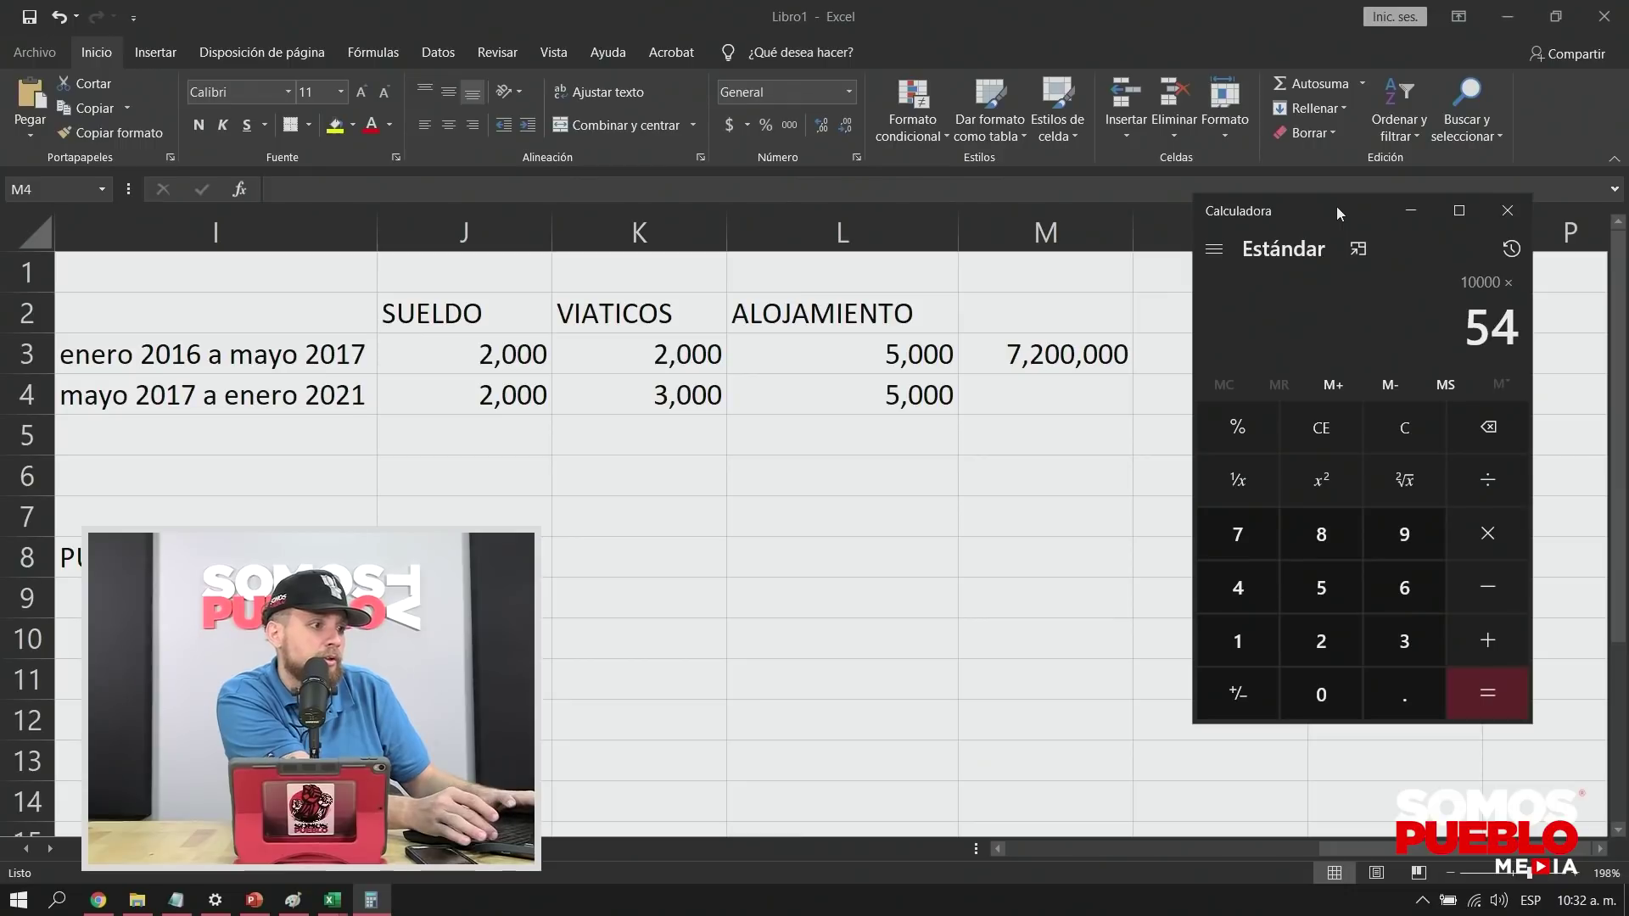
pyautogui.press('Return')
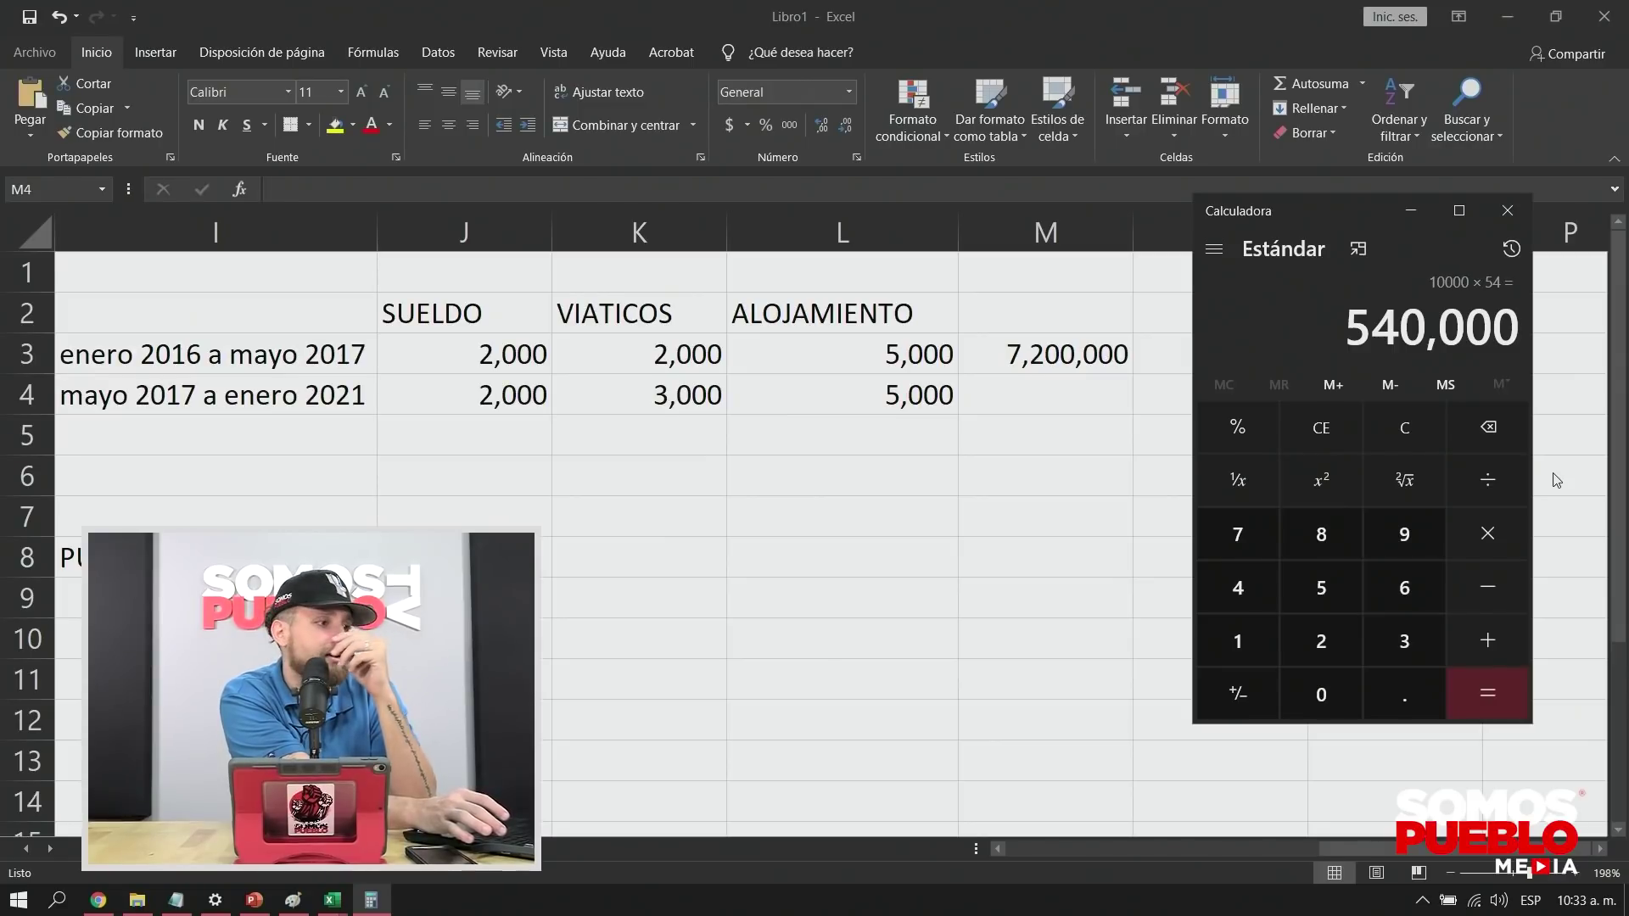
pyautogui.write('*56')
pyautogui.click(1493, 689)
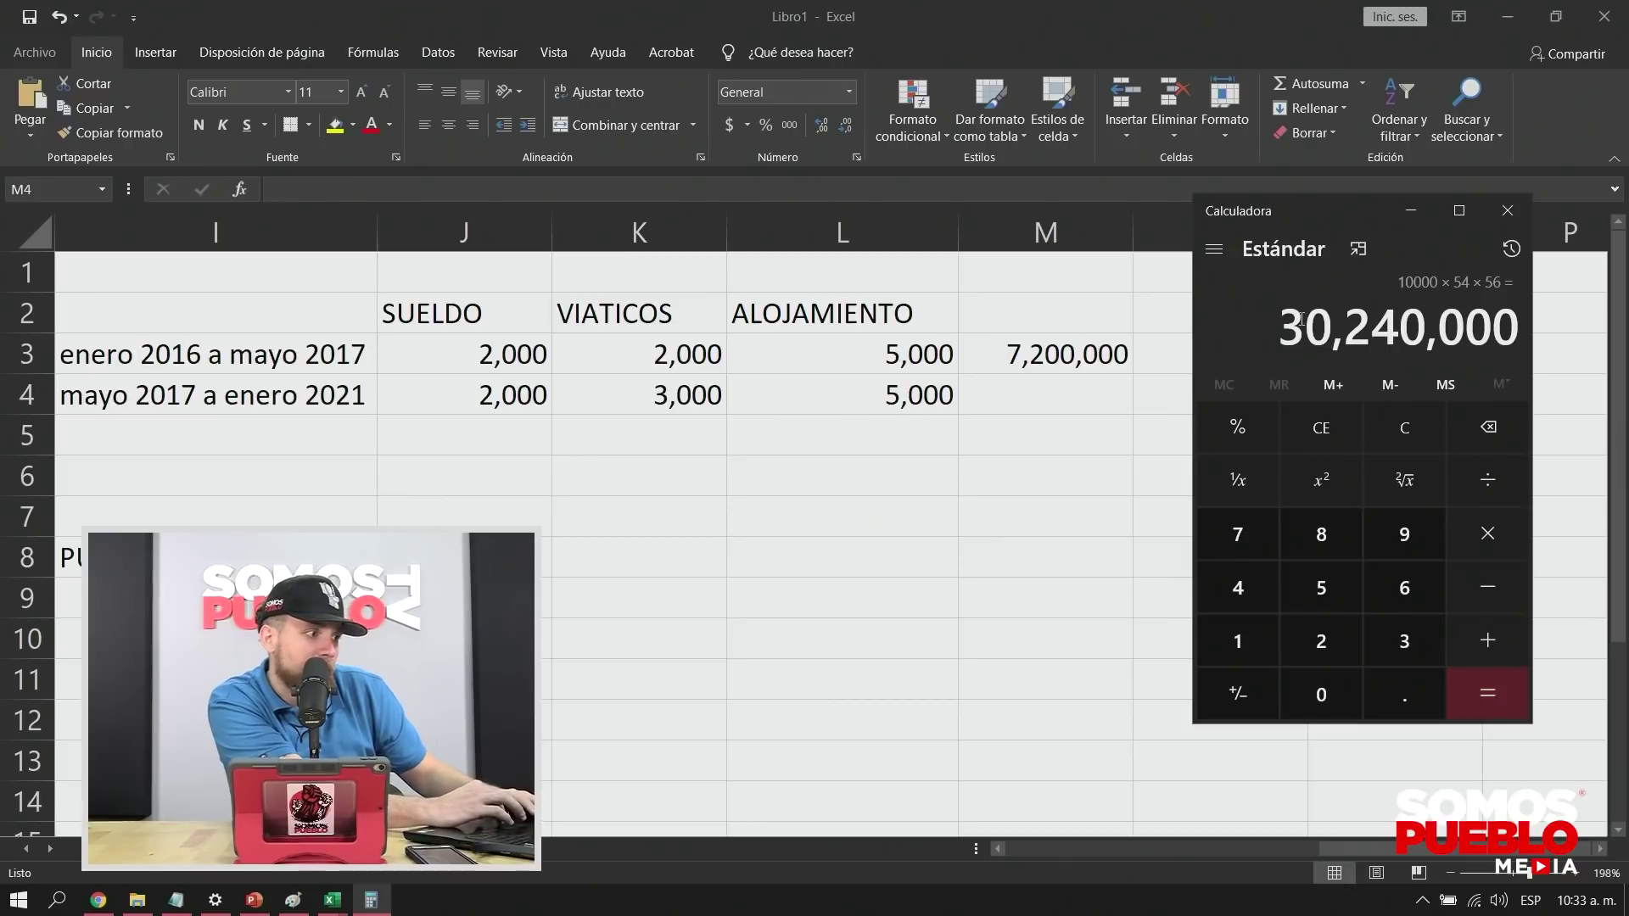
# Step: Enter the calculator result 30240000 in cell M4 of Libro1, beside the mayo 2017 a enero 2021 payments
pyautogui.moveTo(1284, 323); pyautogui.dragTo(1509, 356)
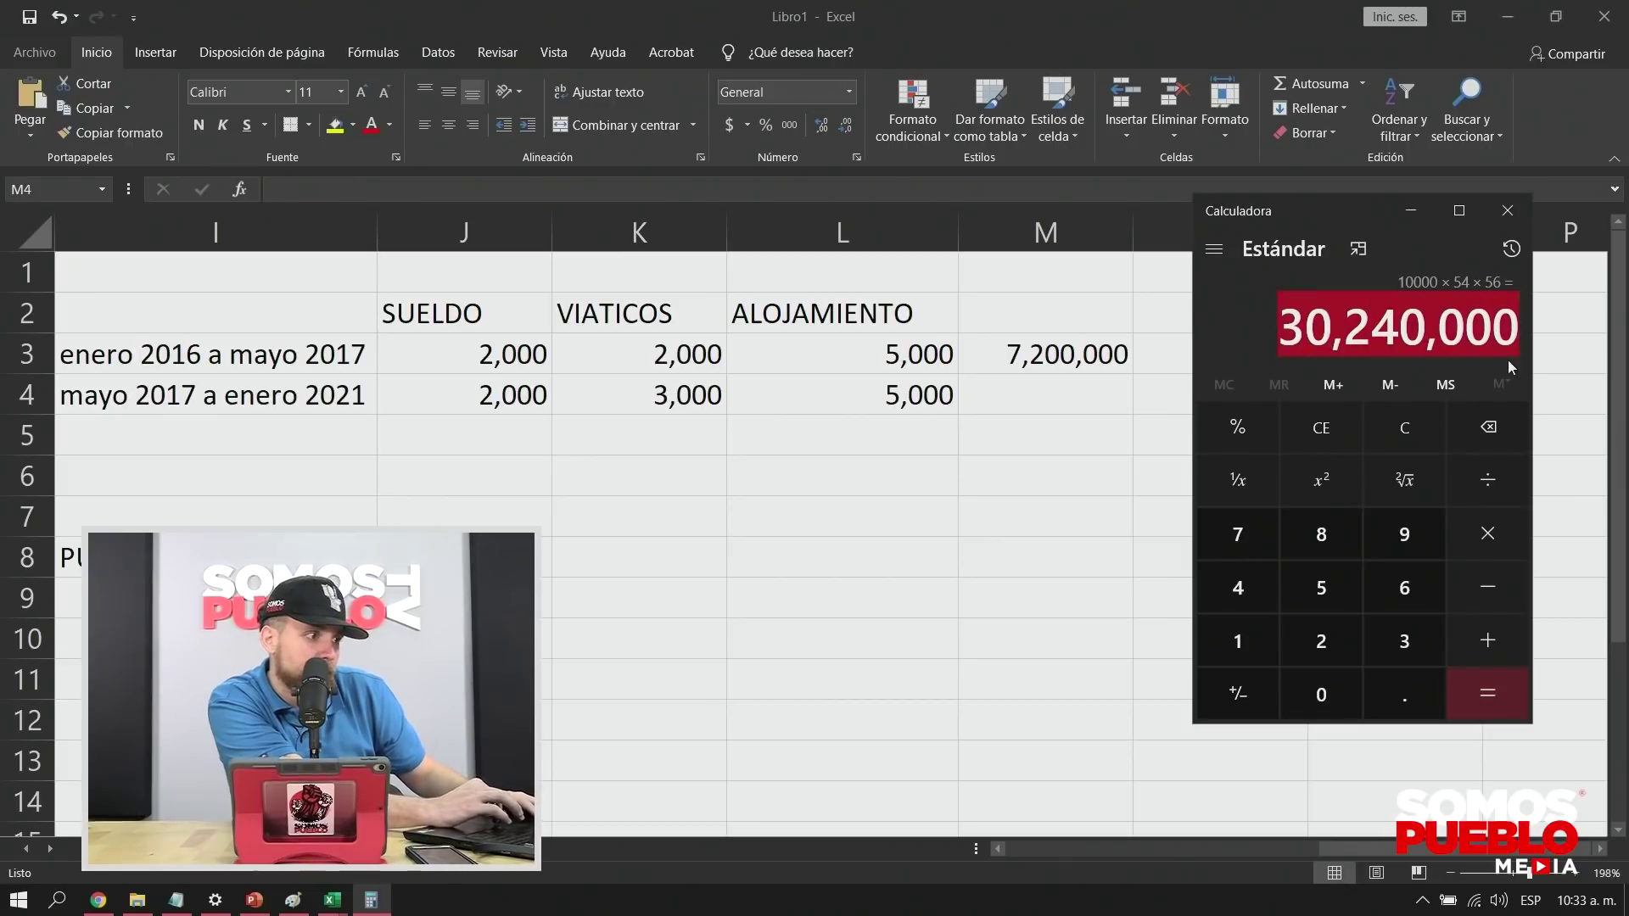
pyautogui.click(1041, 393)
pyautogui.write('30240000')
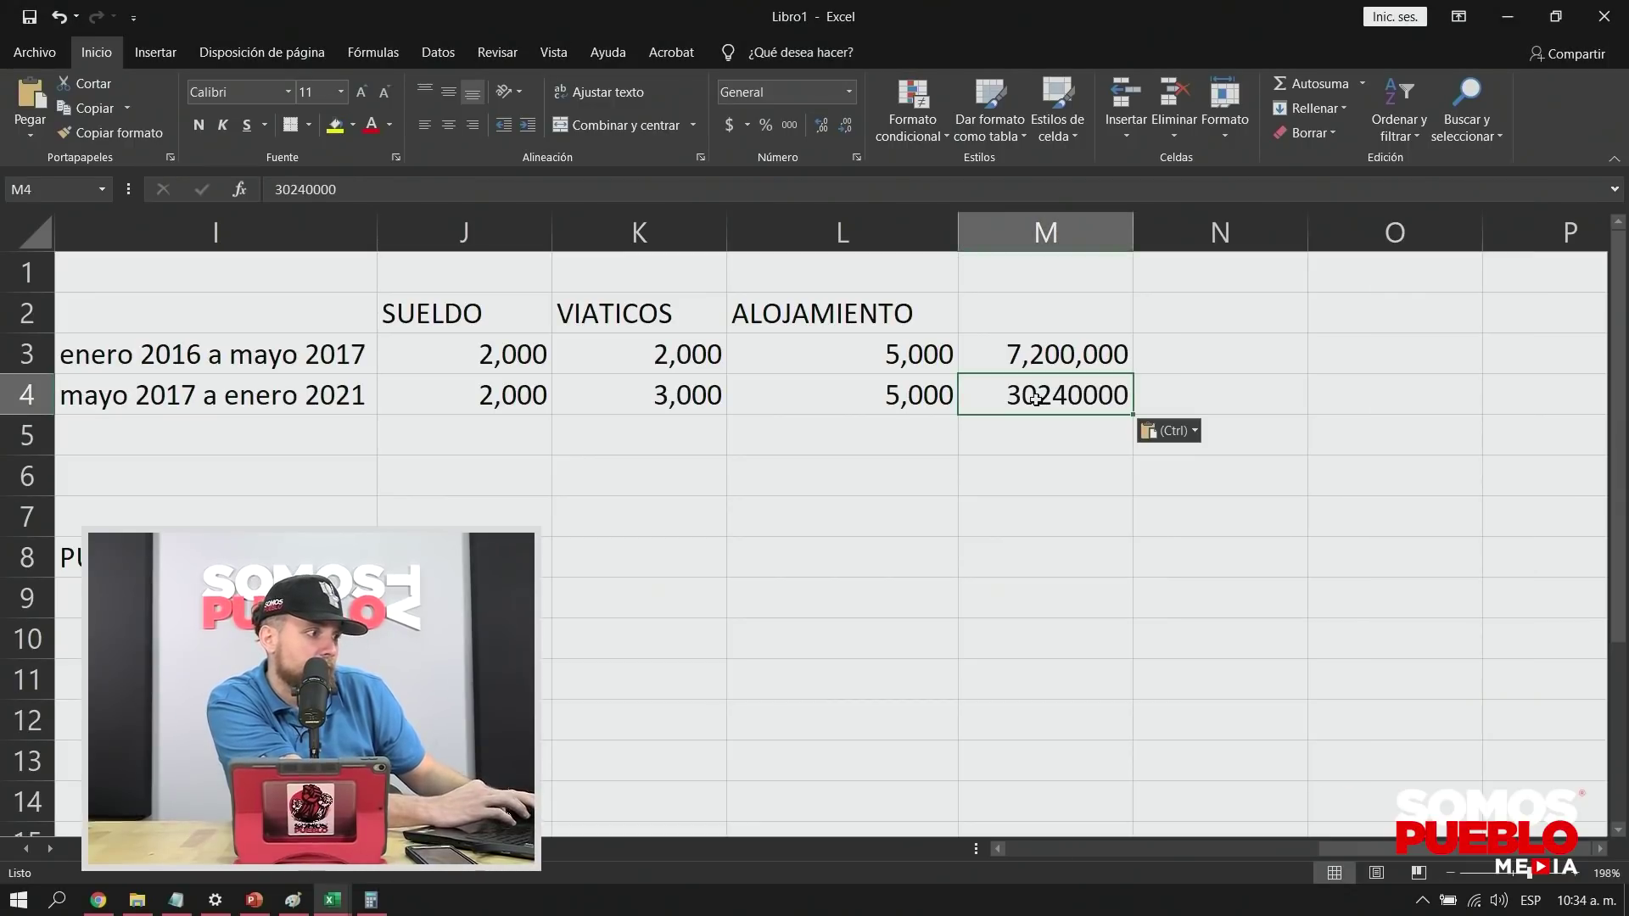
# Step: Add thousands separators to the amount in cell M4 so it reads 30,240,000
pyautogui.click(1055, 436)
pyautogui.click(1041, 394)
pyautogui.doubleClick(1037, 394)
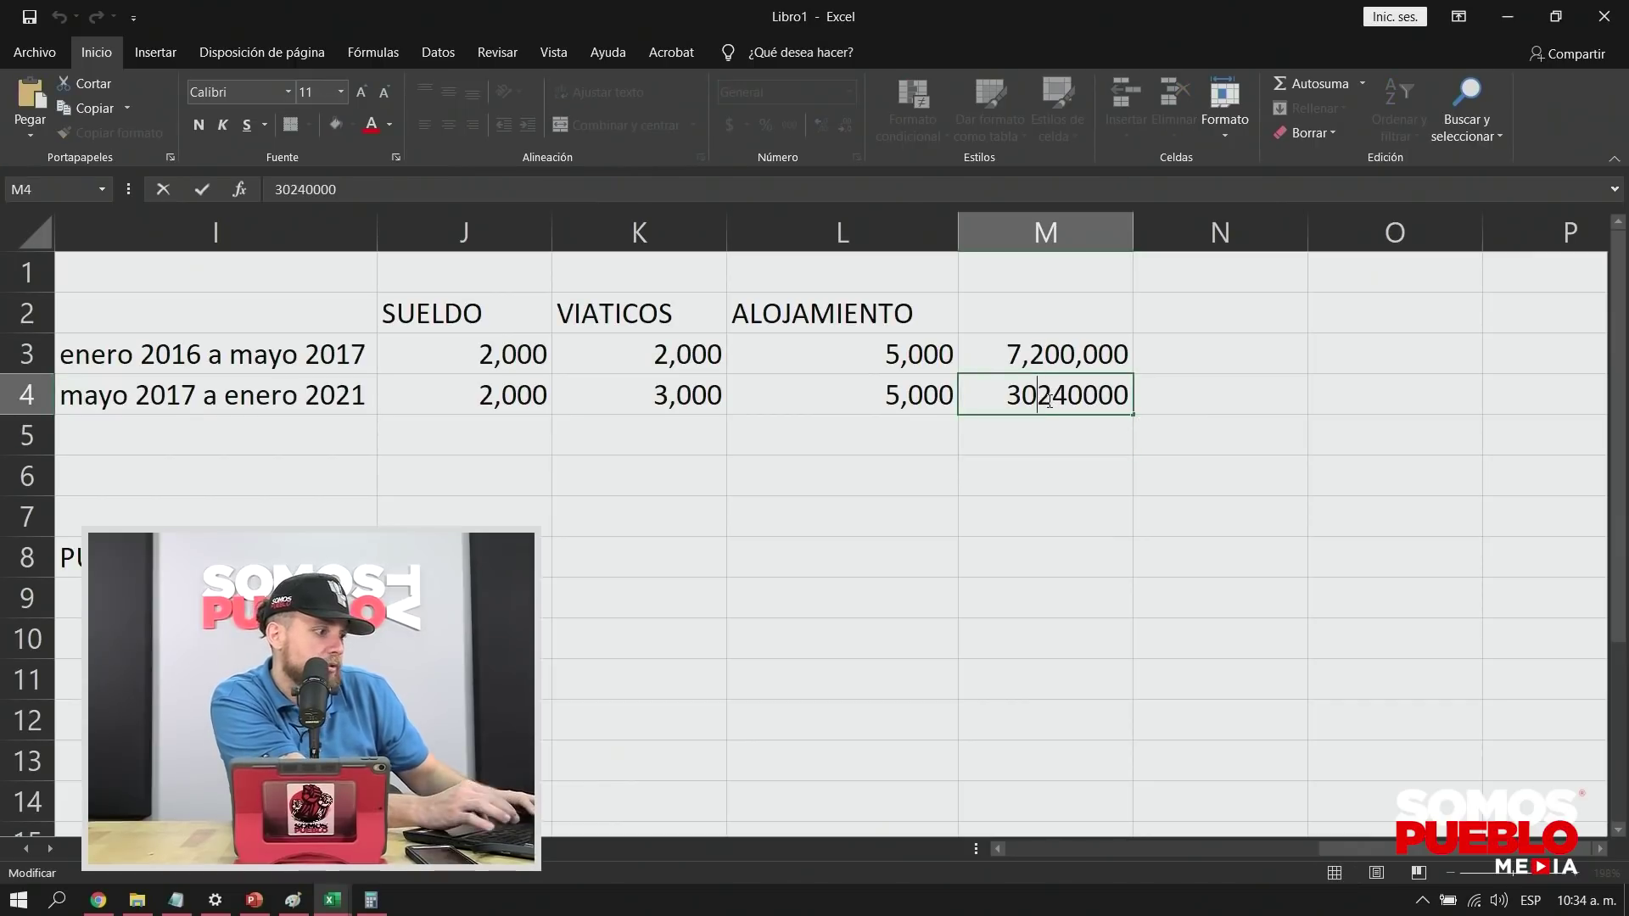
pyautogui.write(',0')
pyautogui.press('BackSpace')
pyautogui.press('Right')
pyautogui.press('Right')
pyautogui.press('Right')
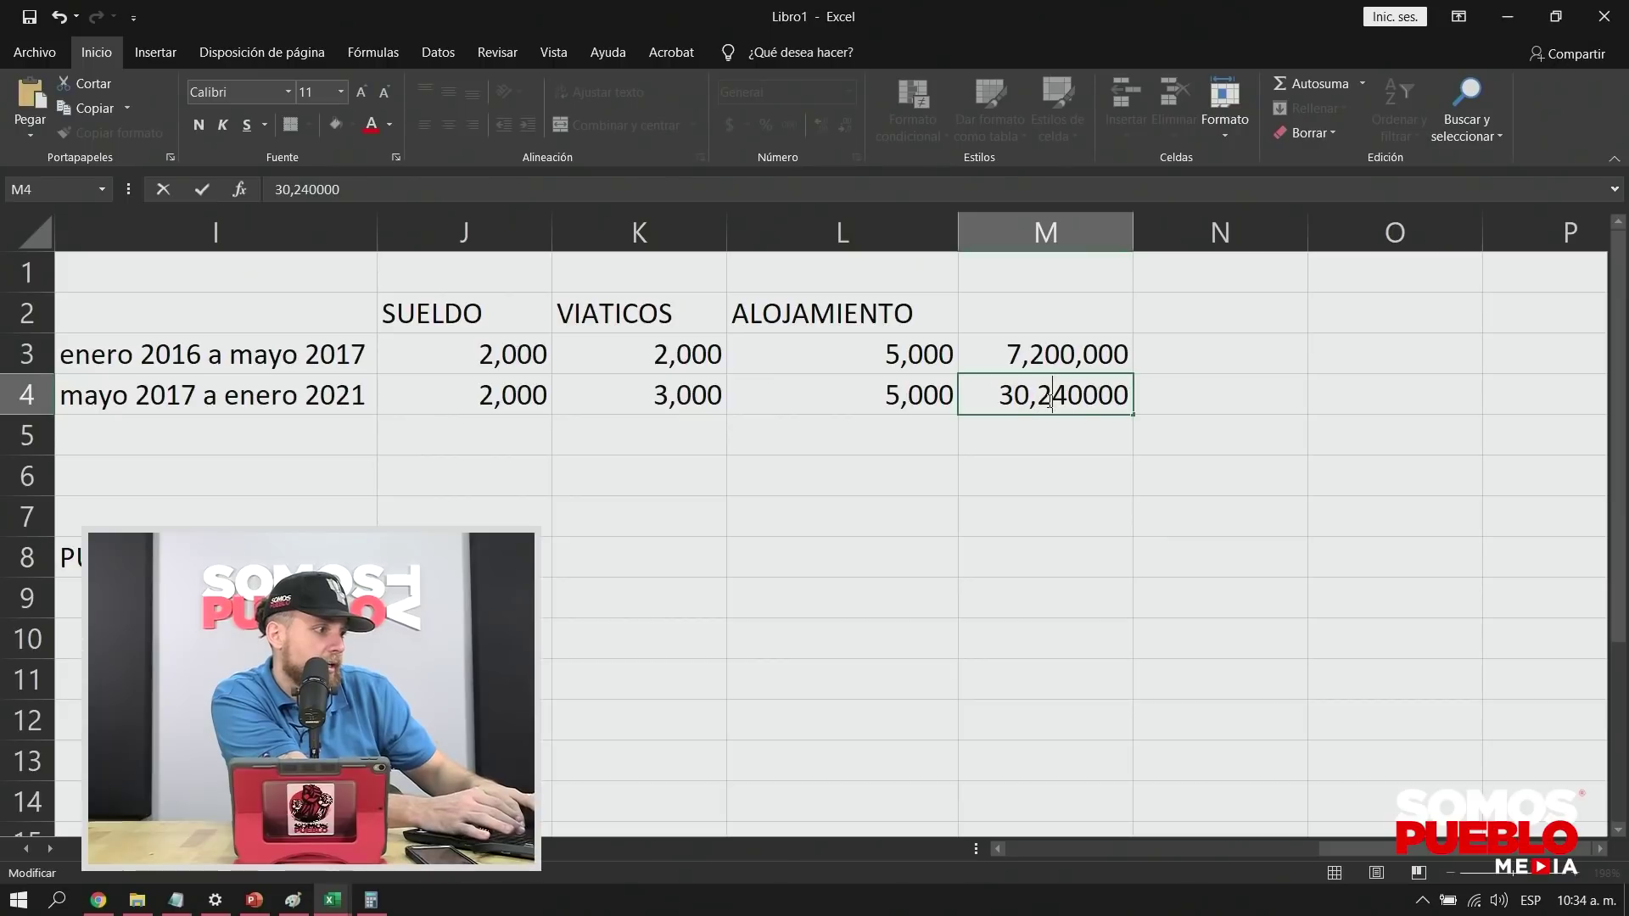
pyautogui.write(',')
pyautogui.press('Return')
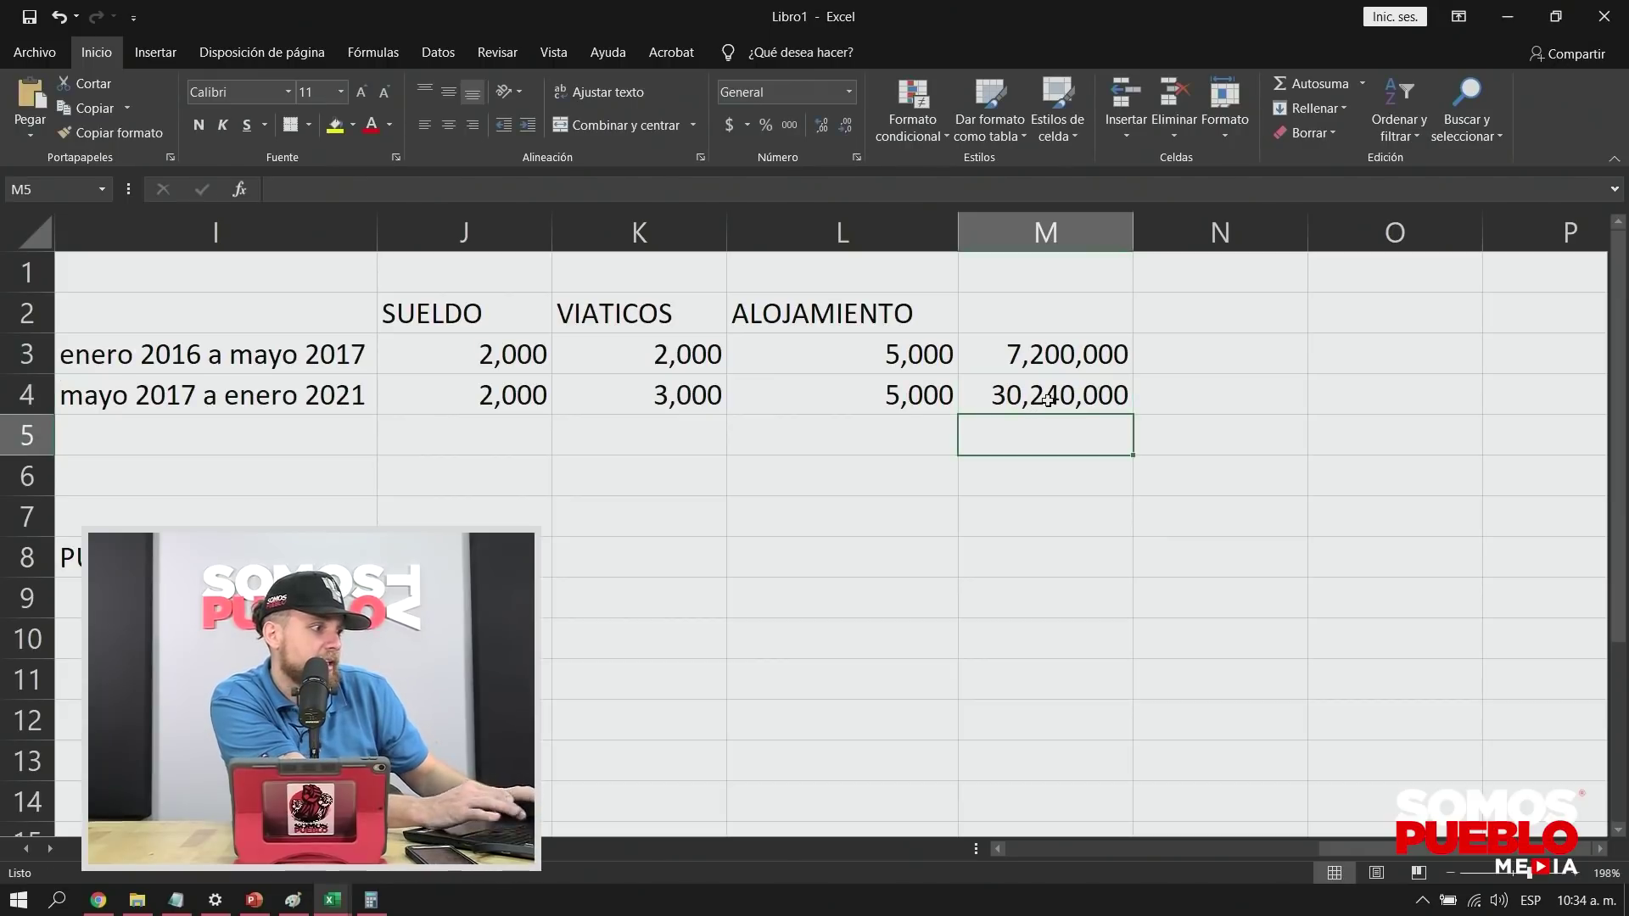
# Step: Sum the two period amounts in M3:M4 with AutoSum, placing the total in M5
pyautogui.moveTo(1052, 355); pyautogui.dragTo(1052, 394)
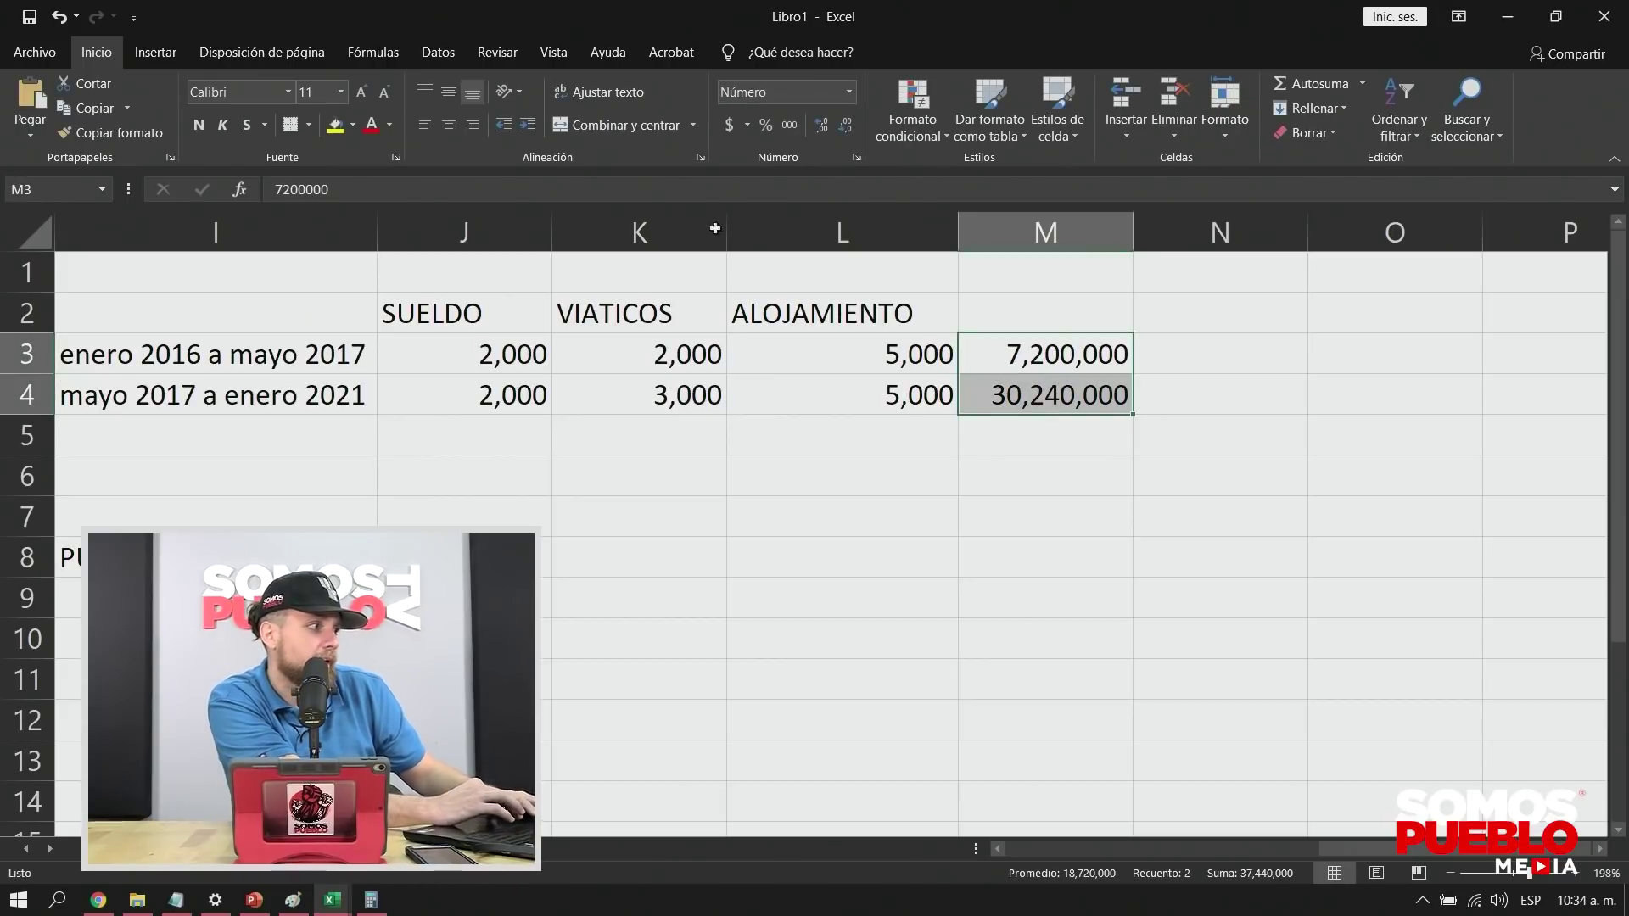
pyautogui.click(384, 56)
pyautogui.click(121, 109)
pyautogui.click(915, 528)
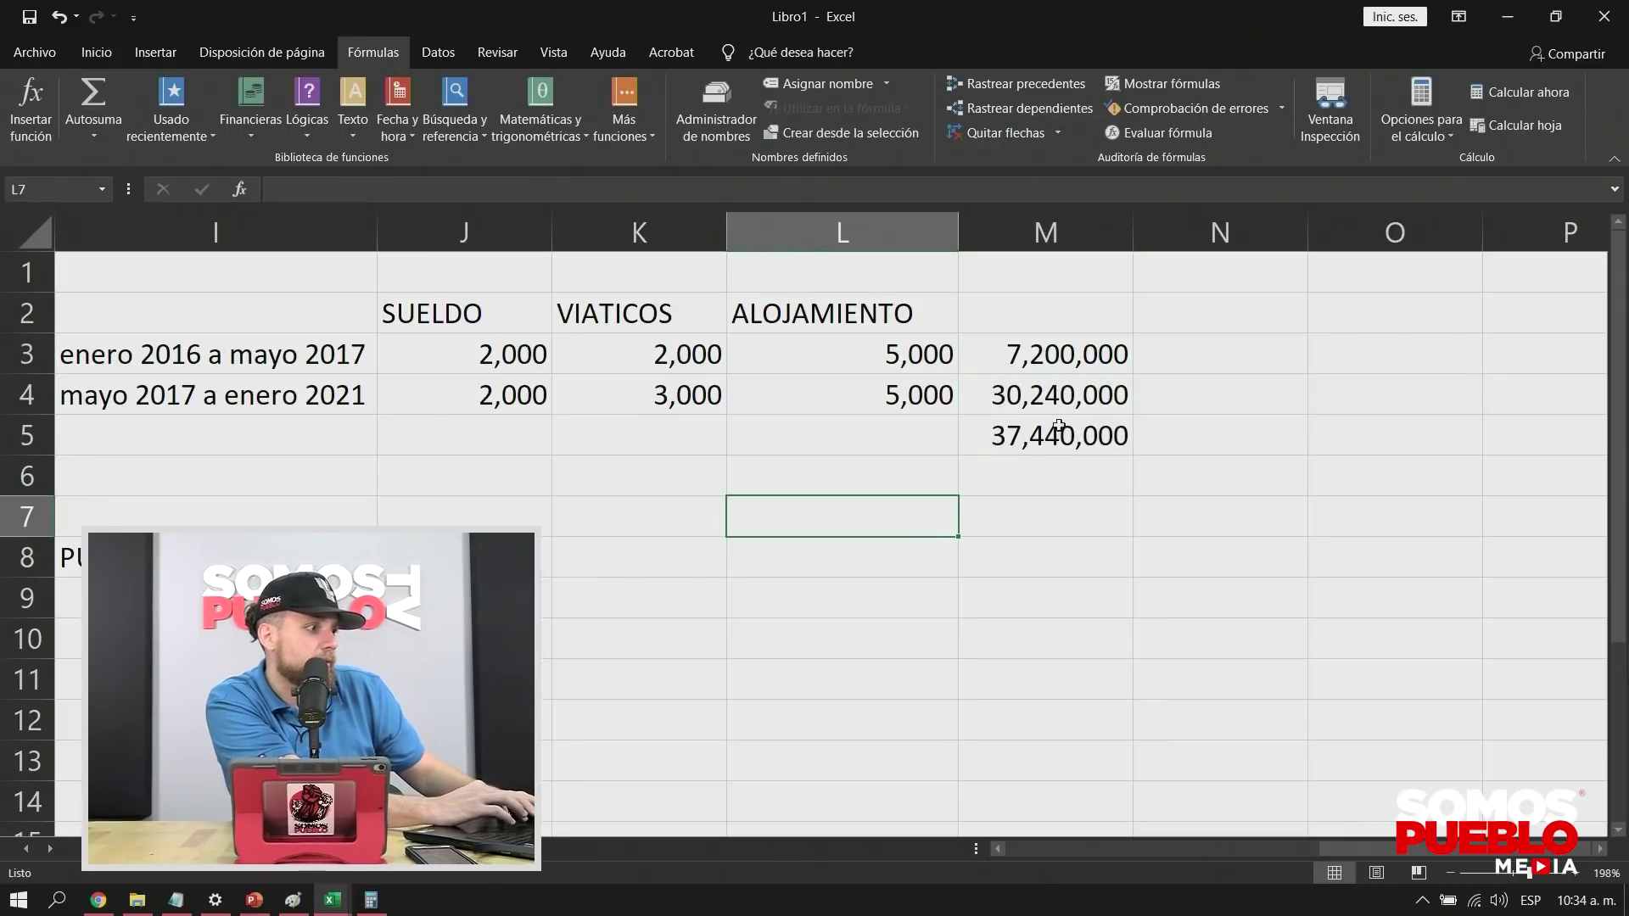
# Step: Highlight the total in cell M5 with a yellow fill and enlarge the sheet view around it
pyautogui.click(1008, 442)
pyautogui.click(96, 52)
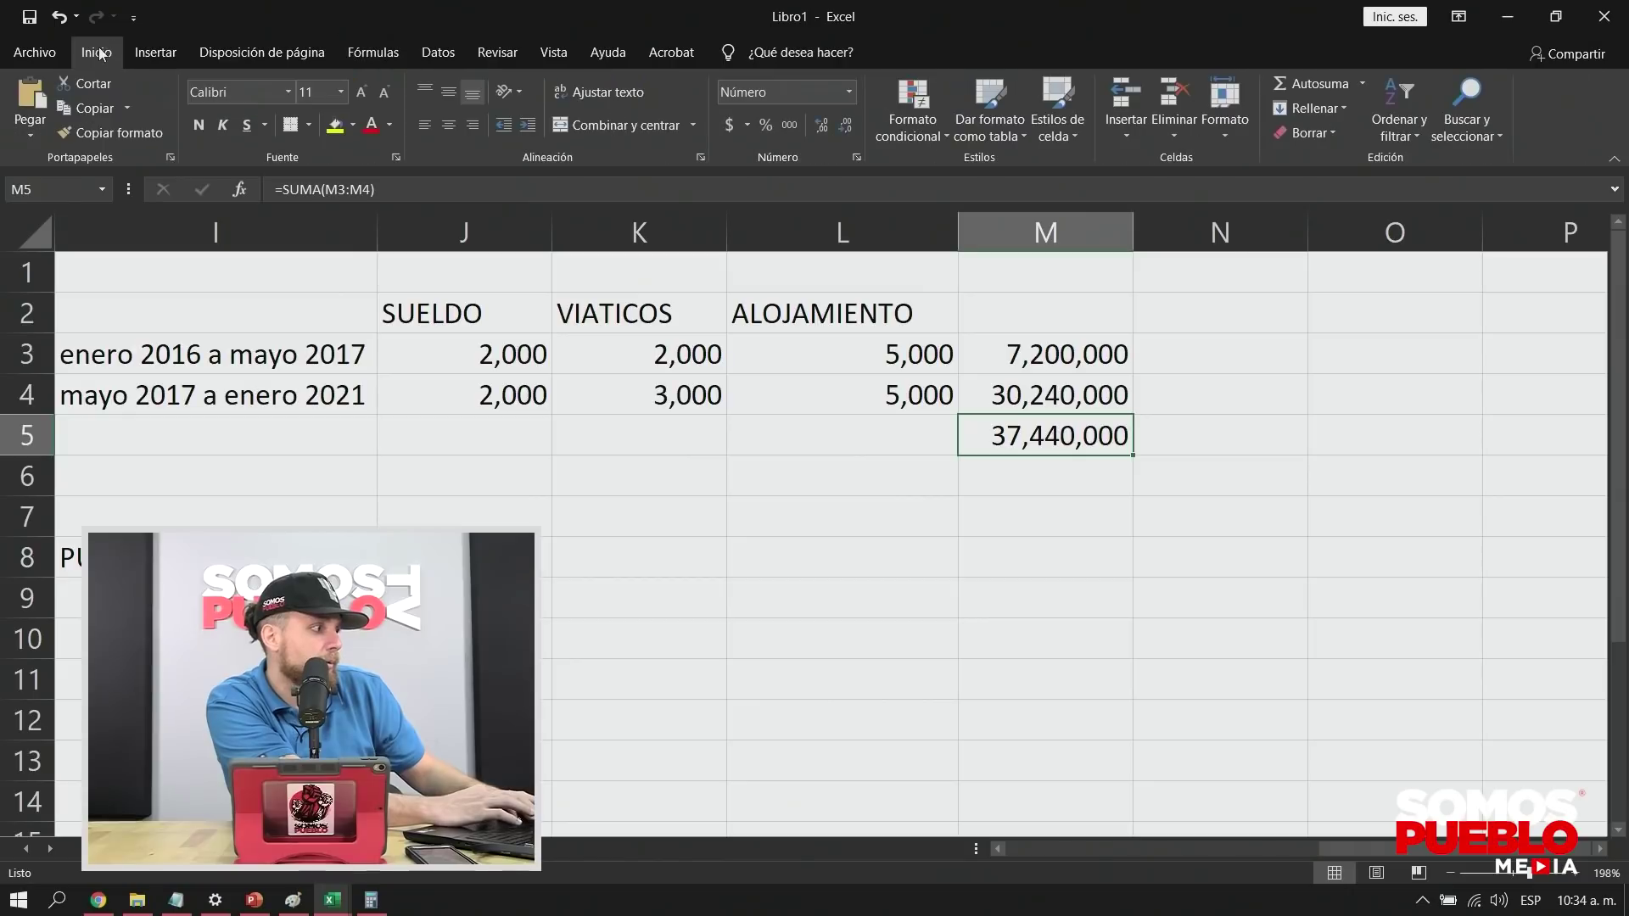
pyautogui.click(338, 127)
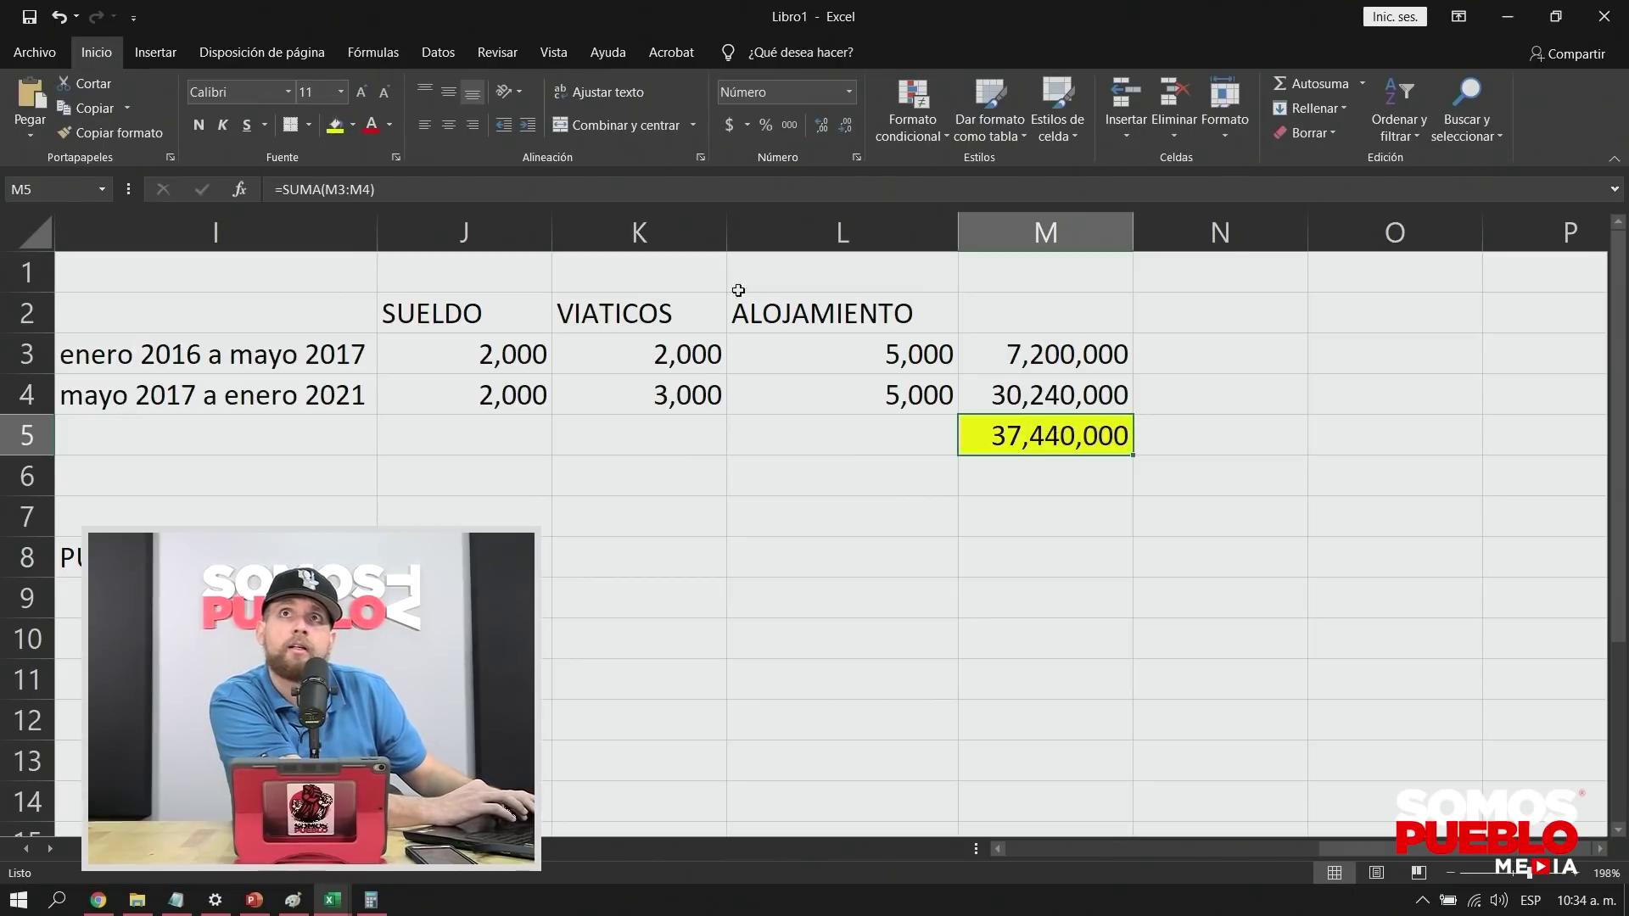
pyautogui.scroll(1, 928, 414)
pyautogui.scroll(7, 928, 413)
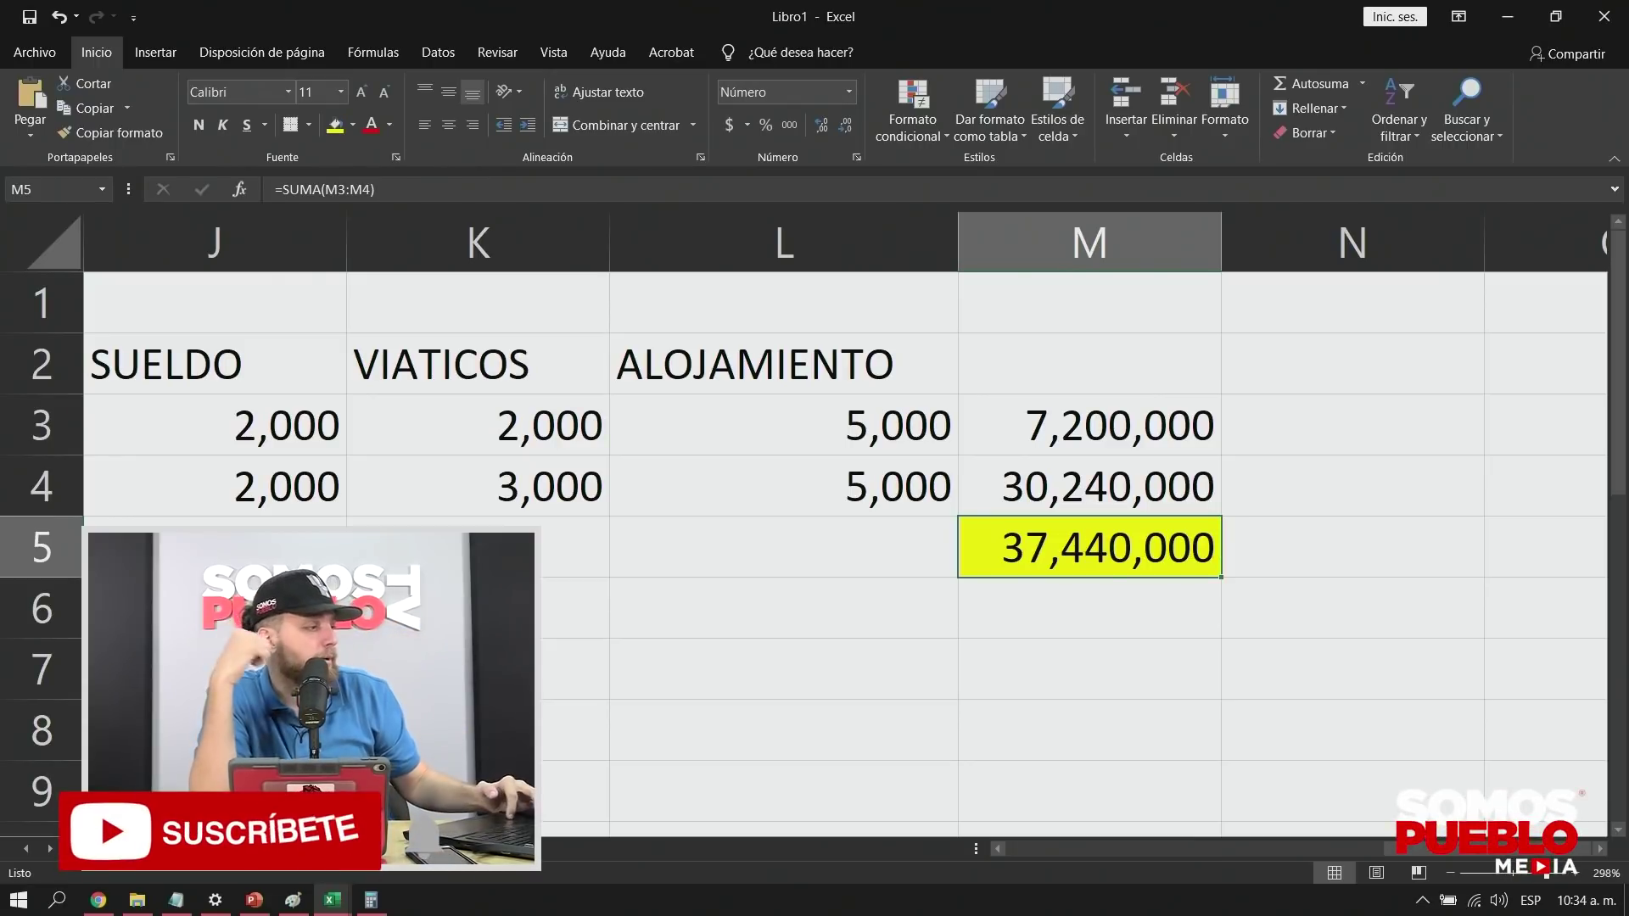
# Step: Switch to the NOMINA EN EXCEL SERVICIO EXTERIOR MIREX ENERO 2021 workbook and search for another official by first name
pyautogui.click(332, 899)
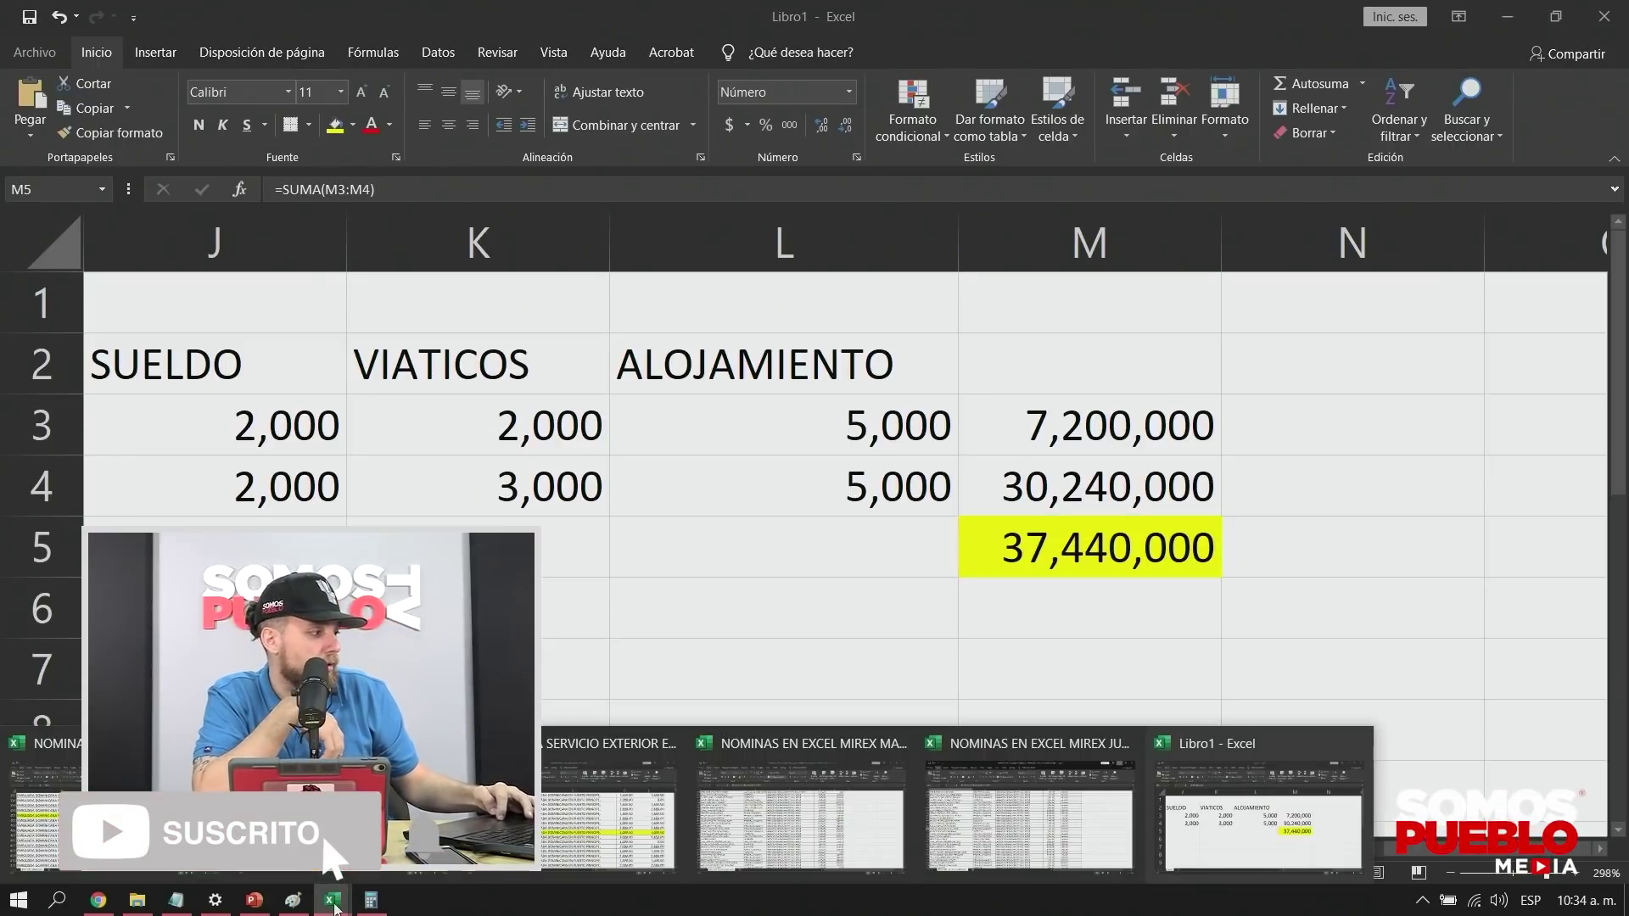
pyautogui.click(408, 842)
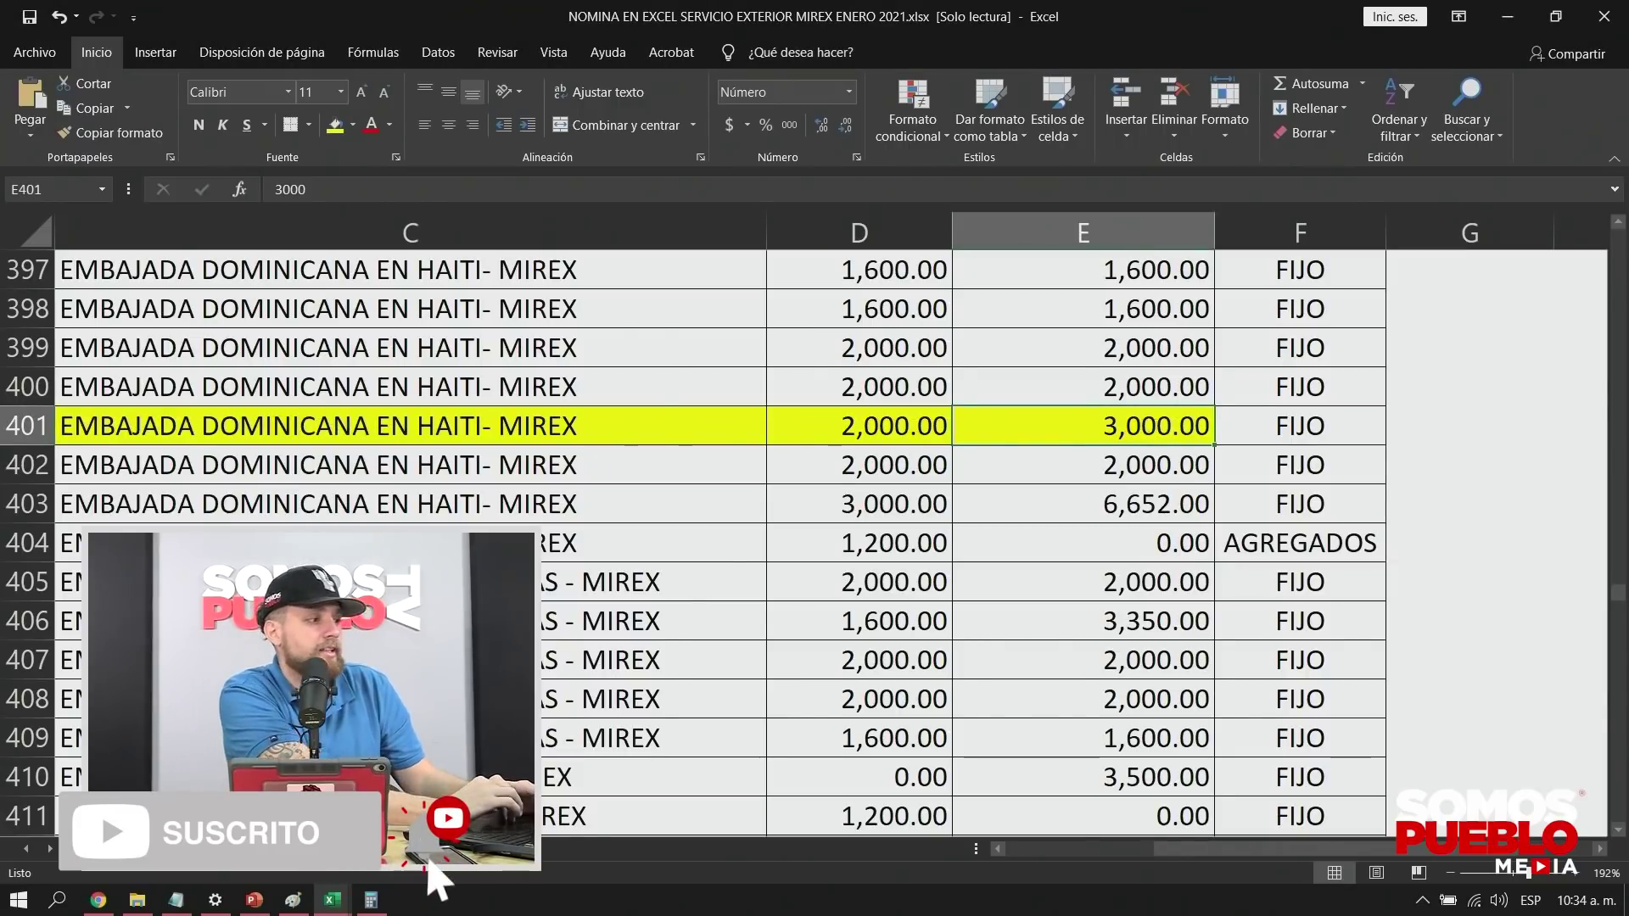
pyautogui.hscroll(-3, 815, 509)
pyautogui.hotkey('ctrl', 'Tab')
pyautogui.scroll(-4, 306, 501)
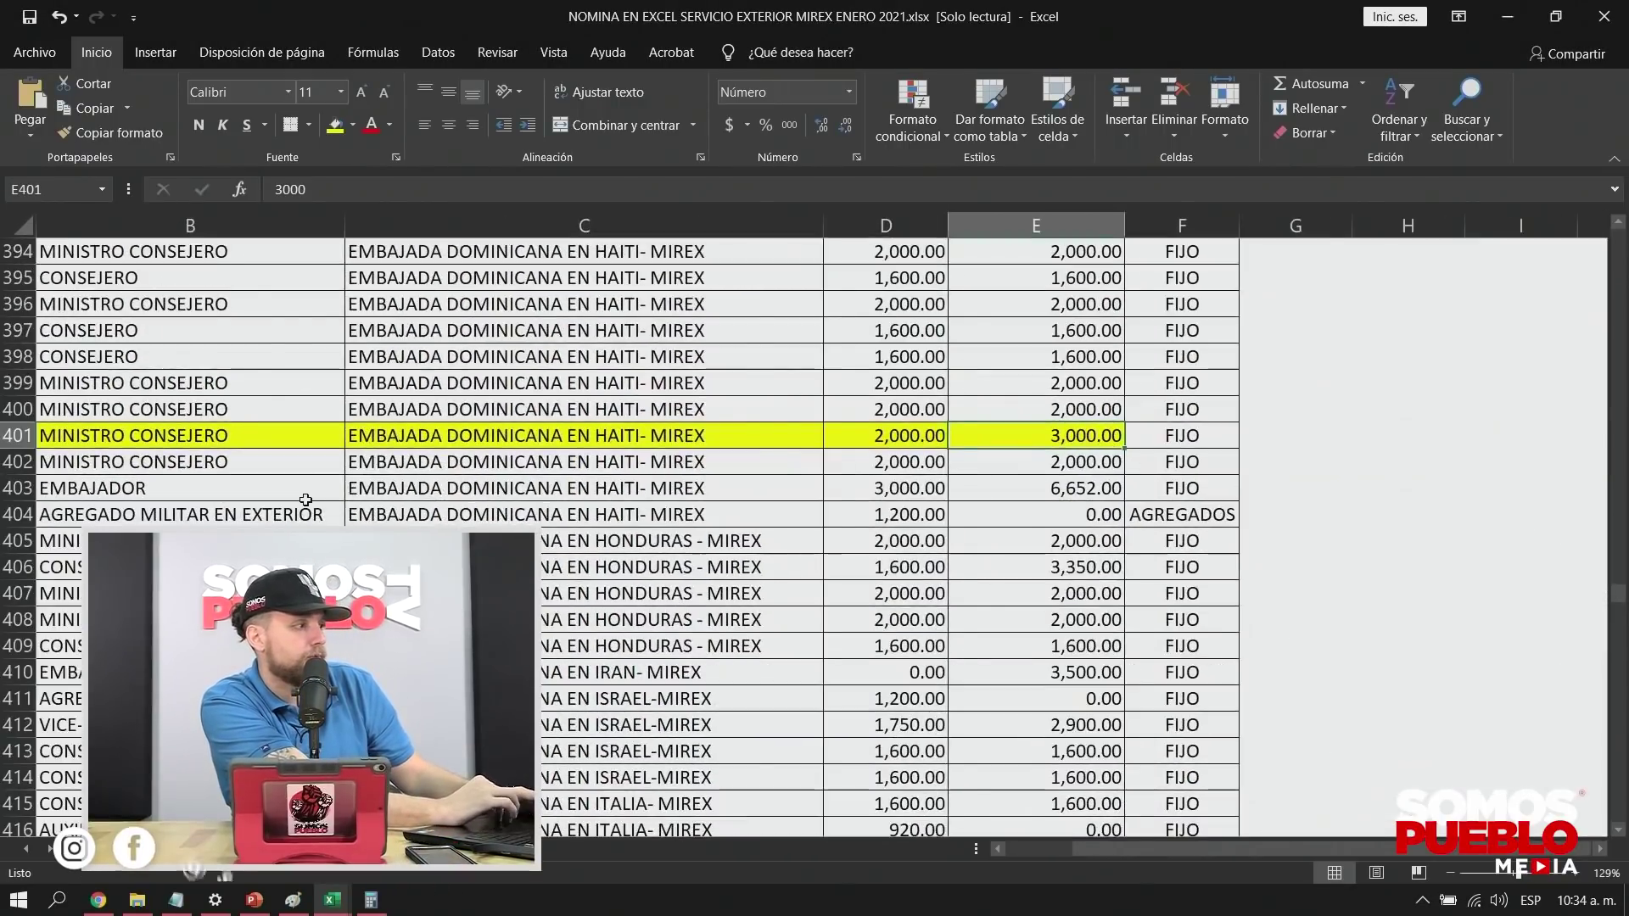
pyautogui.hscroll(-2, 306, 501)
pyautogui.hotkey('ctrl', 'b')
pyautogui.write('DELIA')
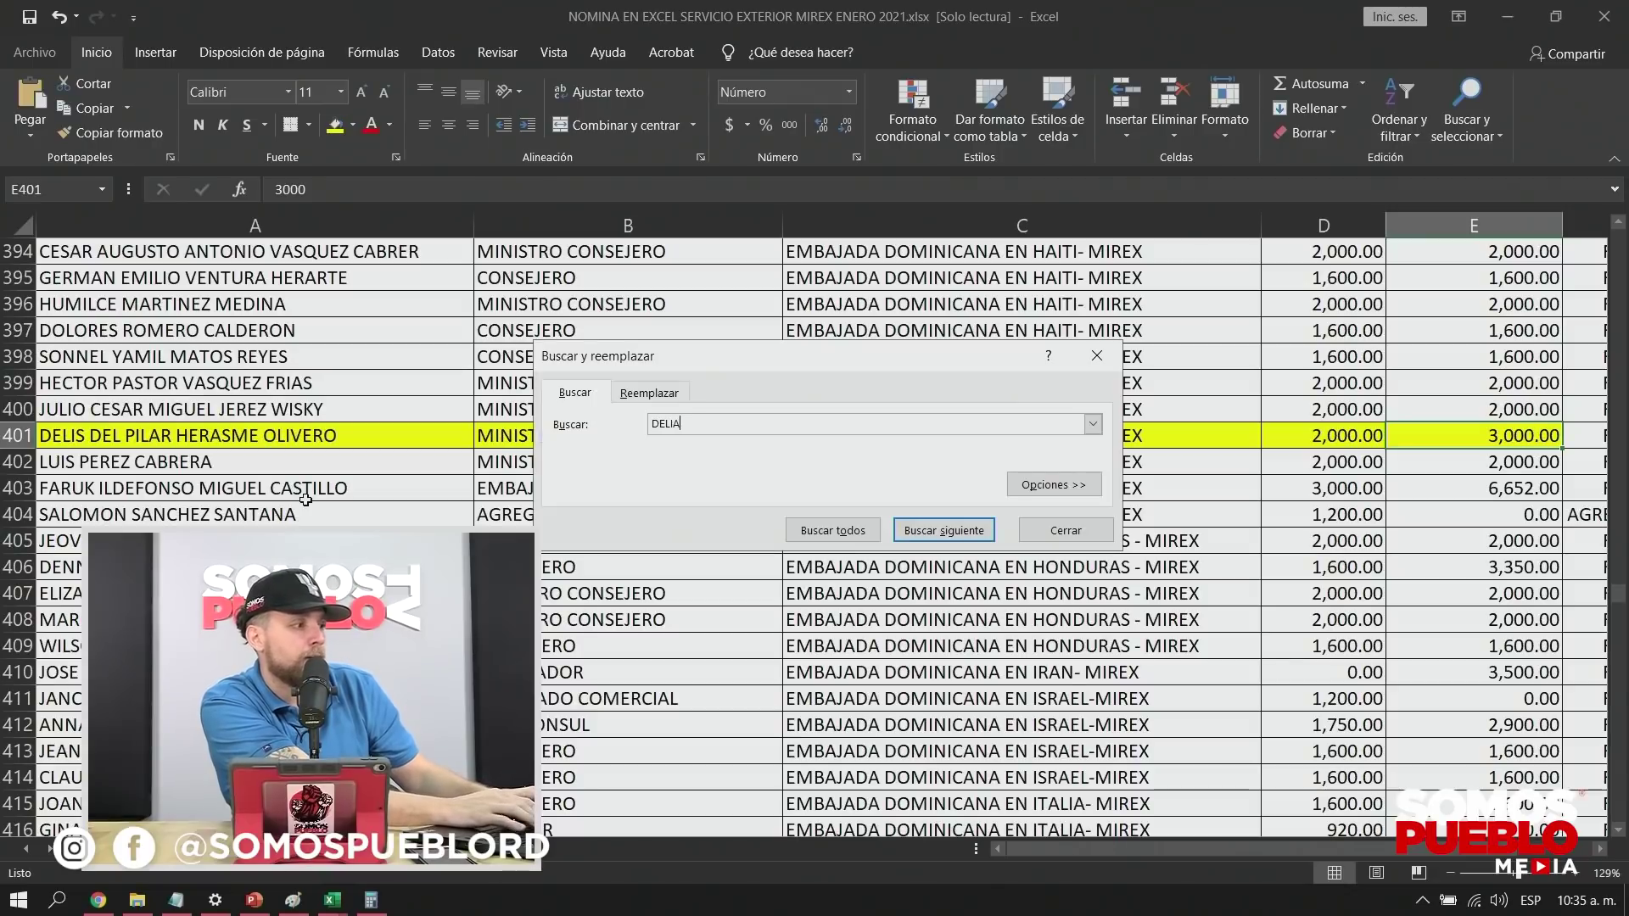
pyautogui.press('Return')
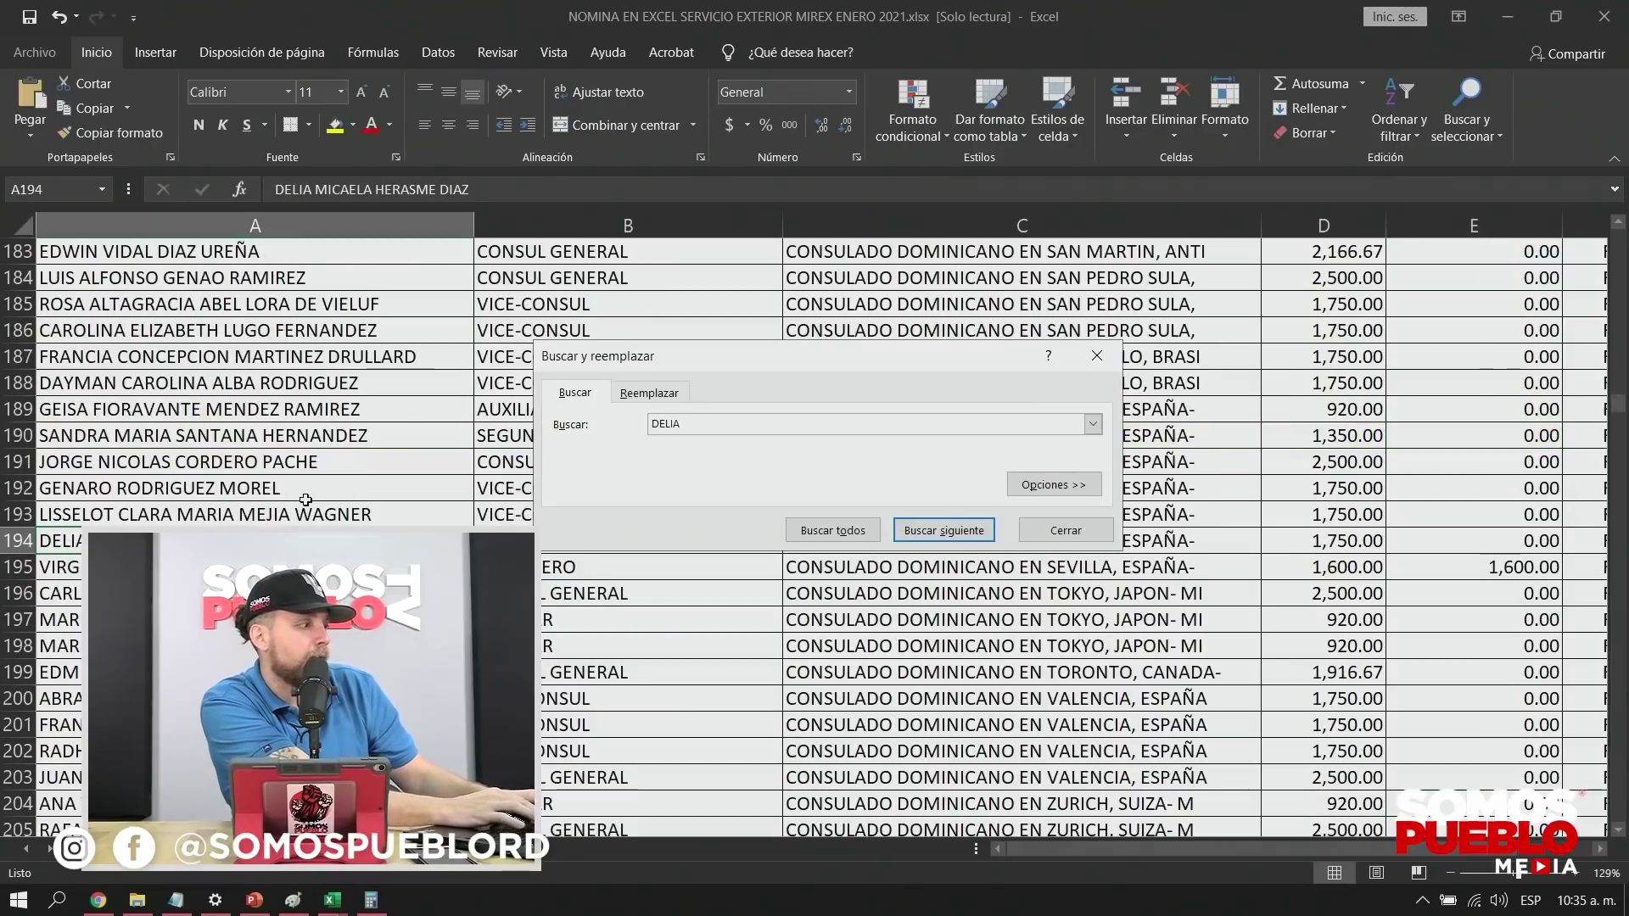
pyautogui.press('Escape')
pyautogui.scroll(6, 806, 526)
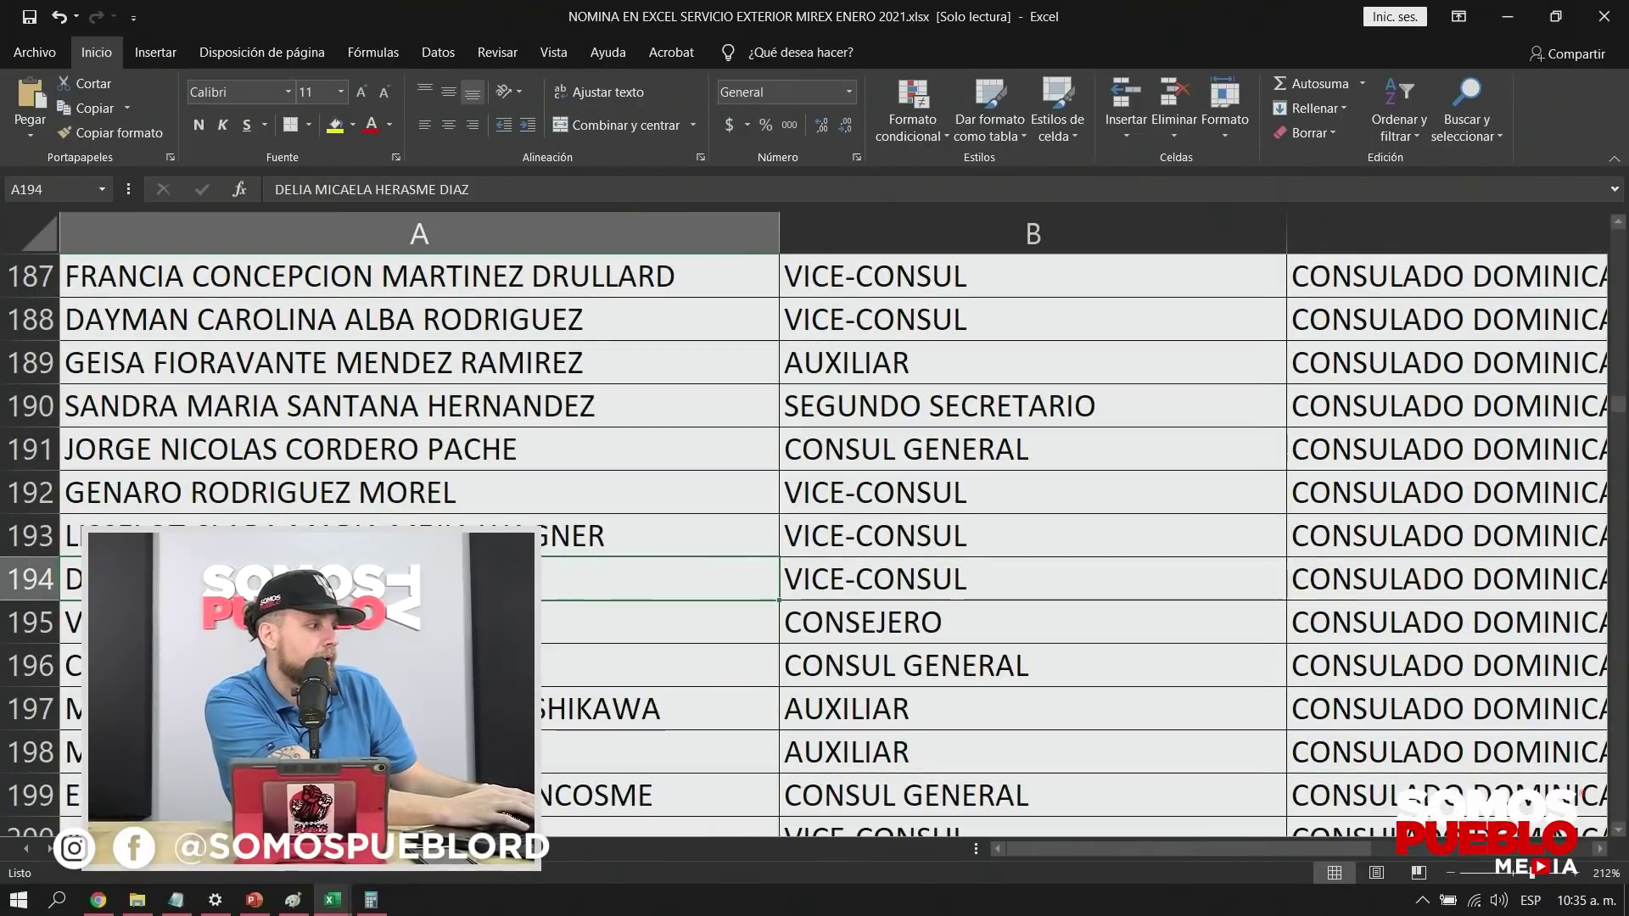
# Step: Highlight the found vice-consul's record in row 194, from column A to its last filled column, in yellow
pyautogui.click(899, 595)
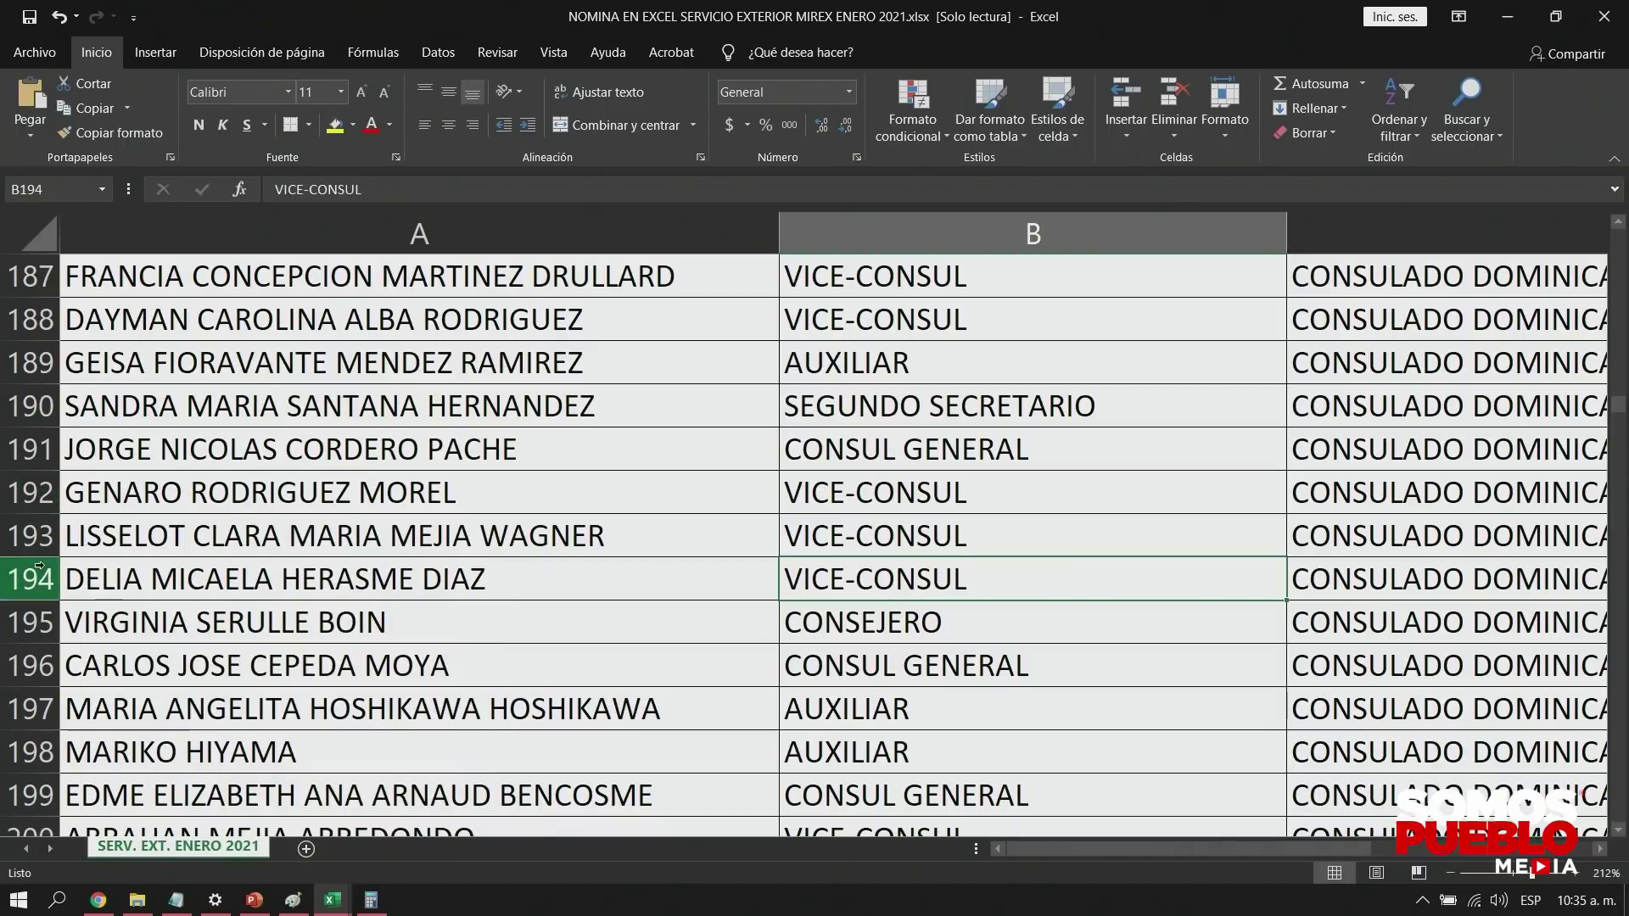
pyautogui.click(89, 578)
pyautogui.hotkey('ctrl', 'shift', 'Right')
pyautogui.click(335, 127)
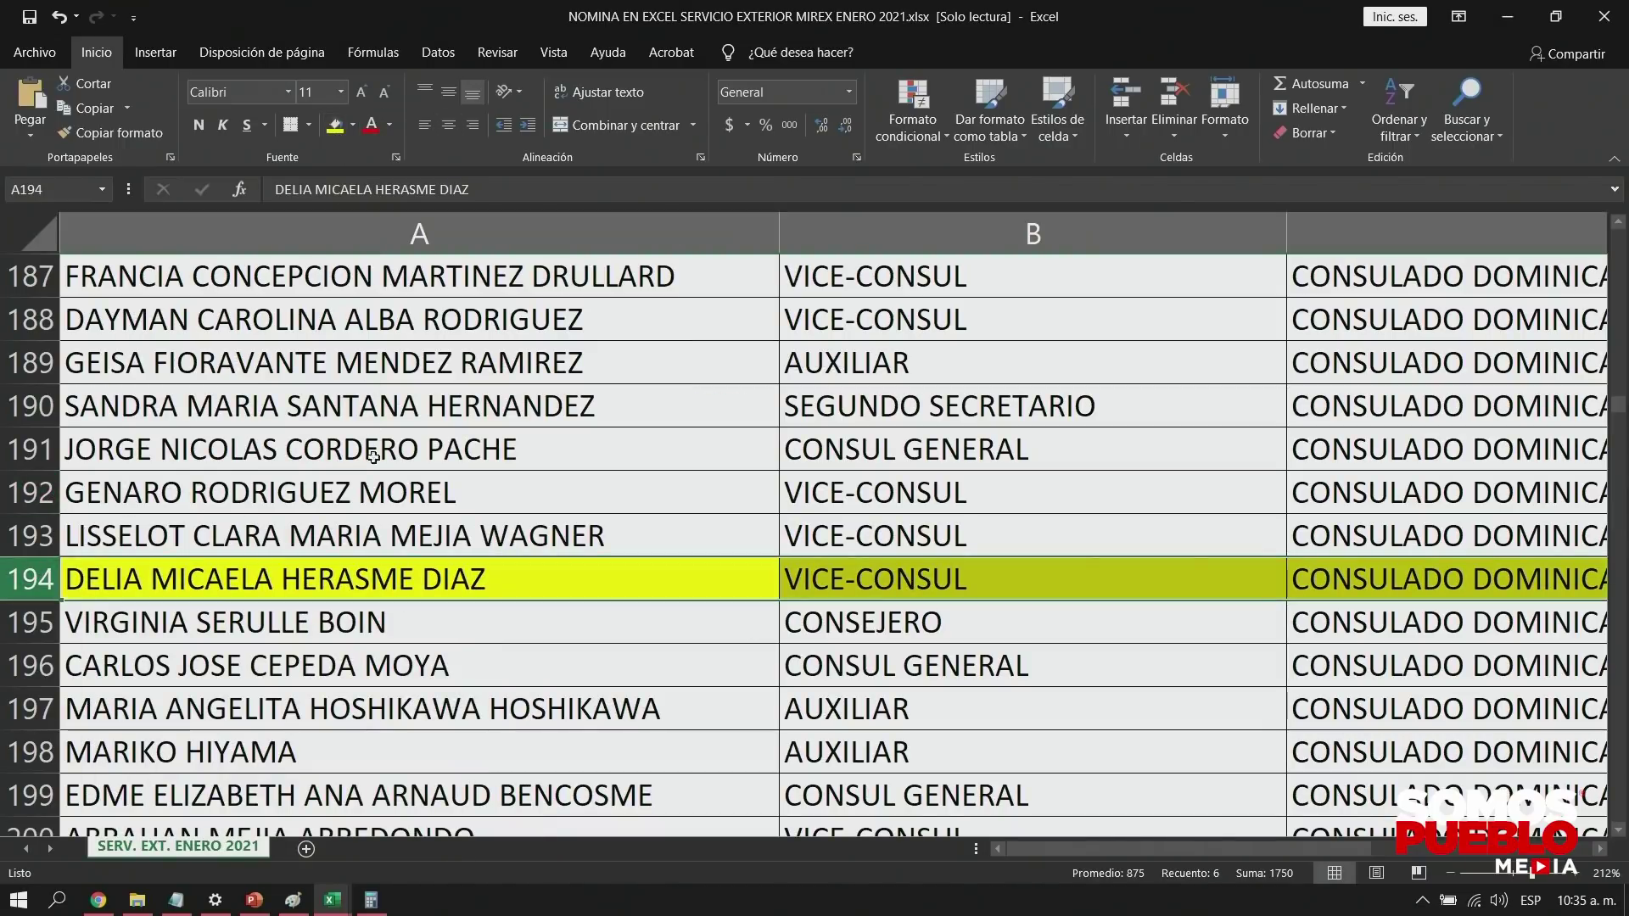
# Step: Examine the highlighted row 194 across the name, position, consulate and salary columns
pyautogui.keyDown('ctrl'); pyautogui.scroll(6, 375, 523); pyautogui.keyUp('ctrl')
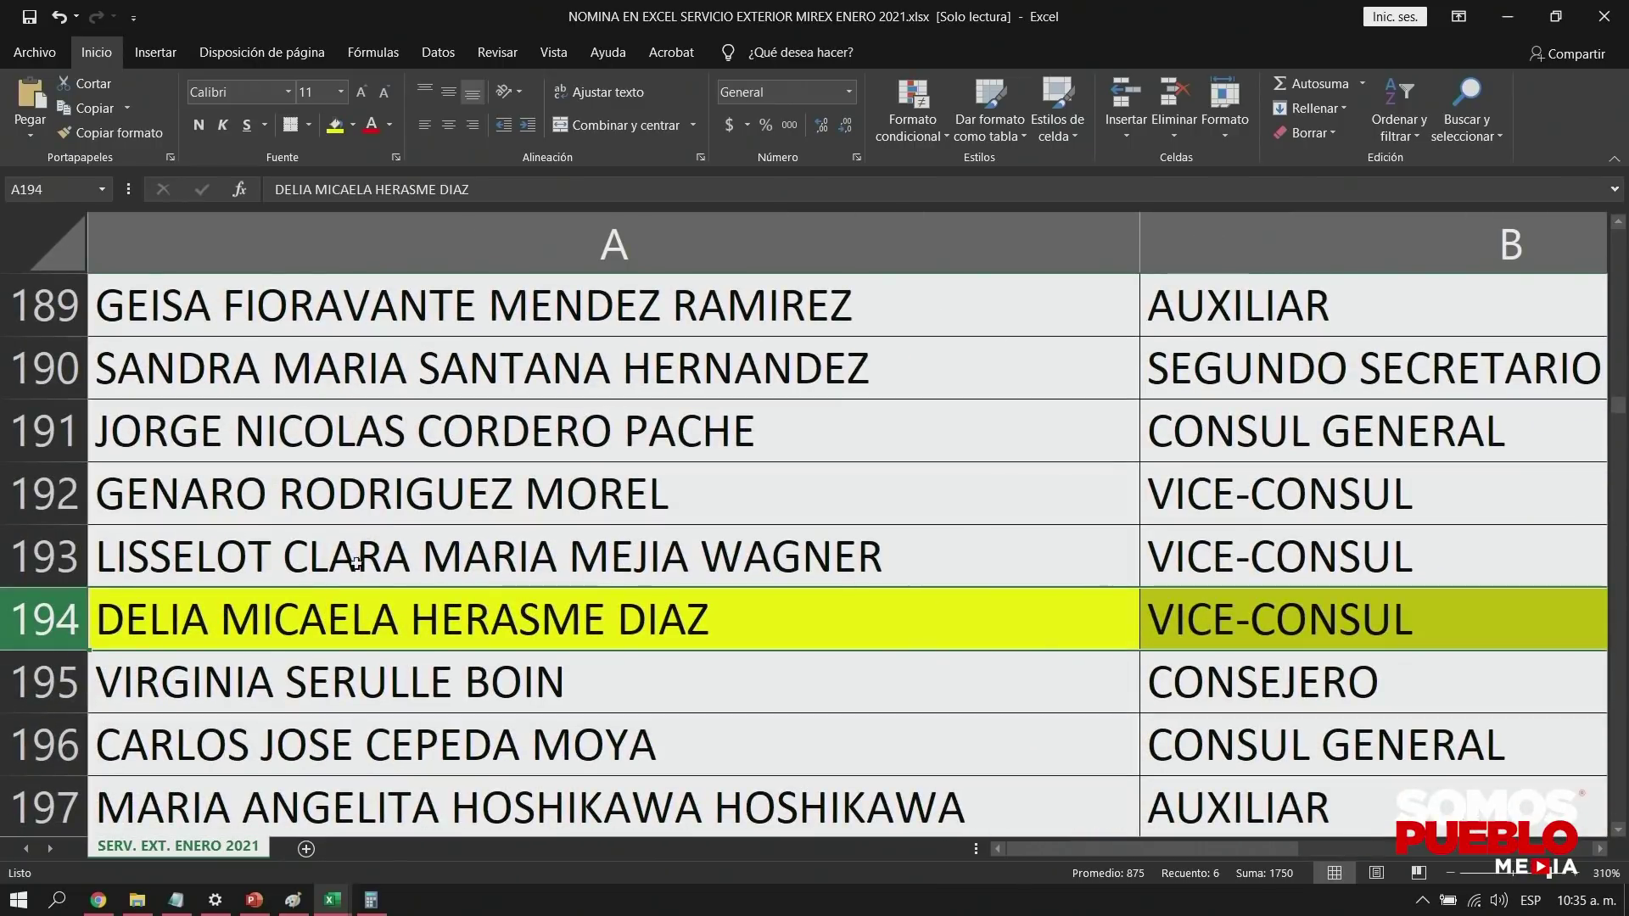
pyautogui.click(514, 613)
pyautogui.press('Right')
pyautogui.press('Right')
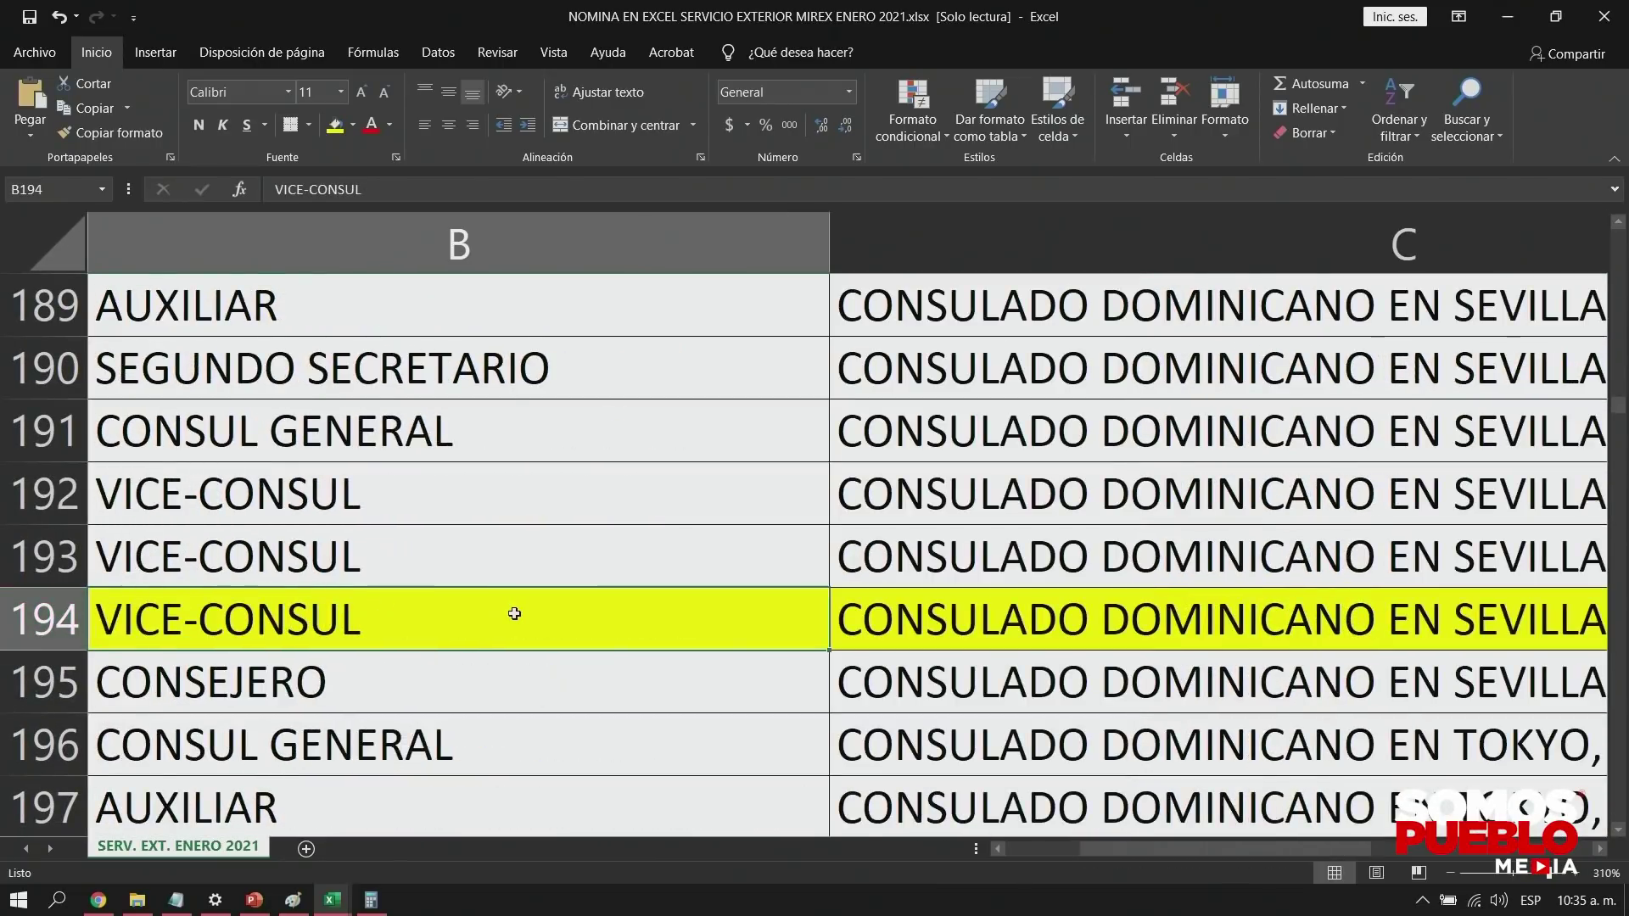
pyautogui.press('Right')
pyautogui.press('Right')
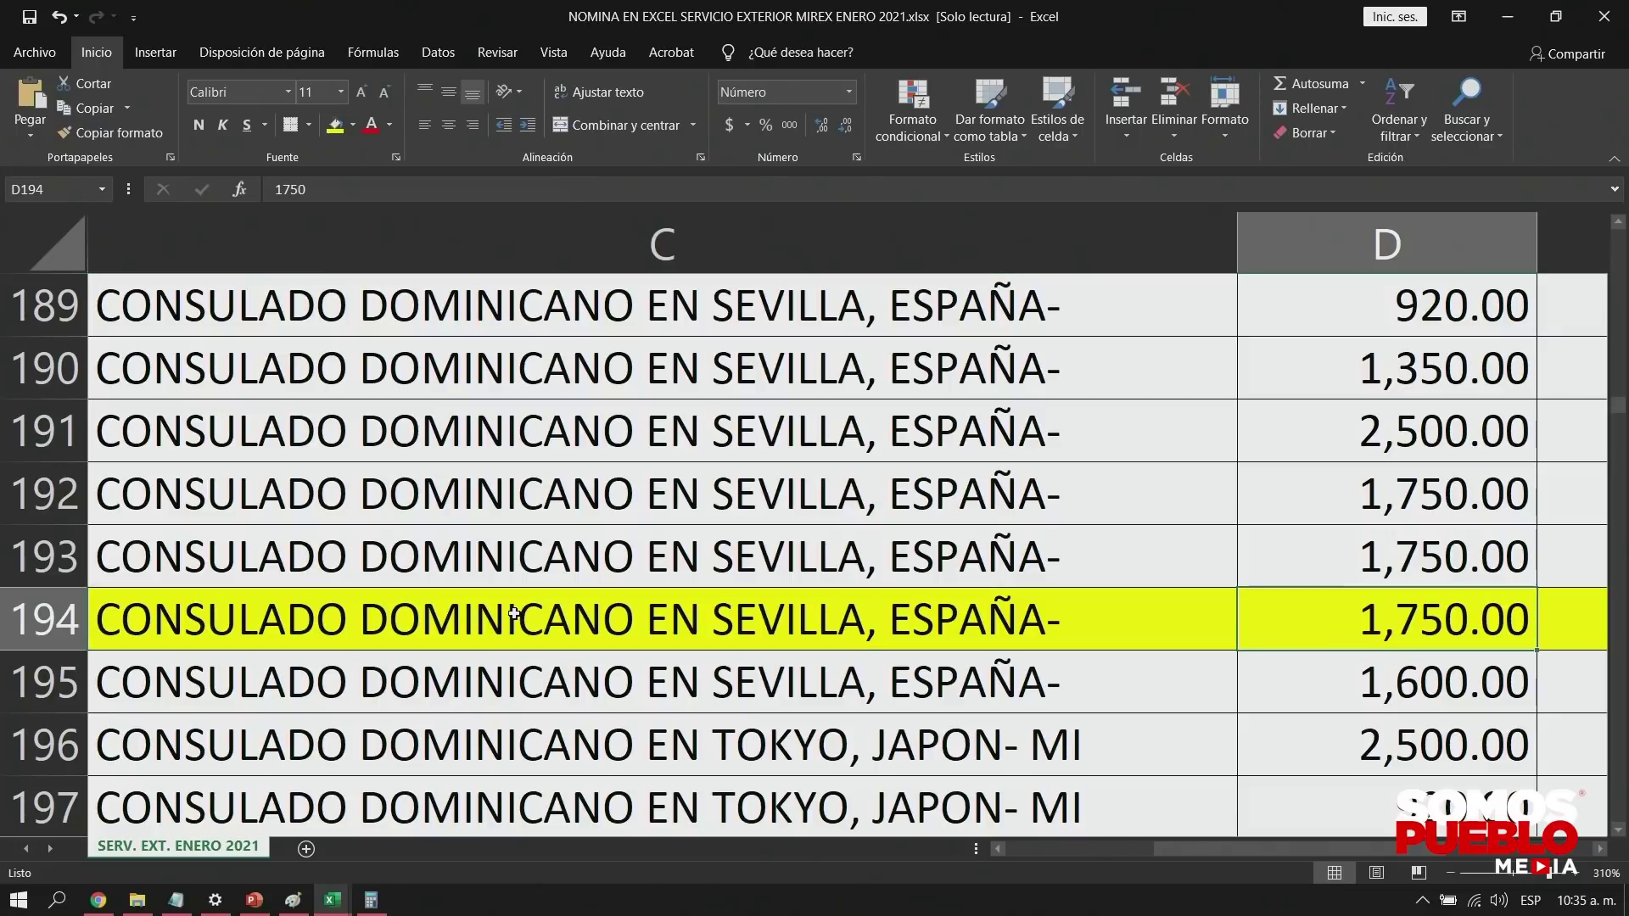